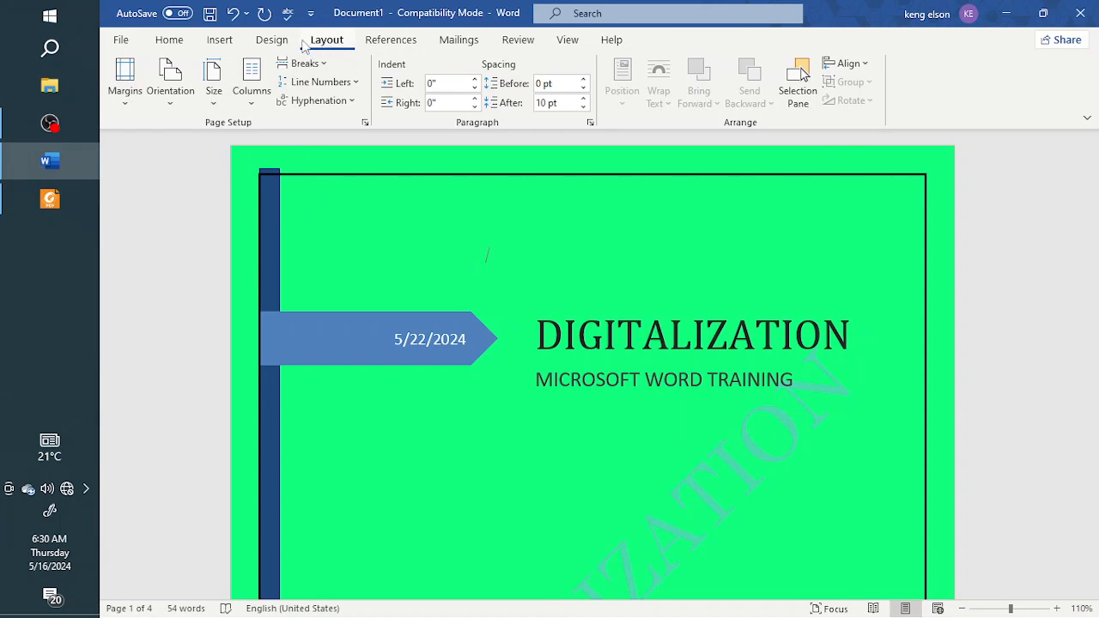
Step: Apply the Normal margin preset, 1" on every side, to the document
left_click(273, 41)
left_click(318, 41)
left_click(126, 103)
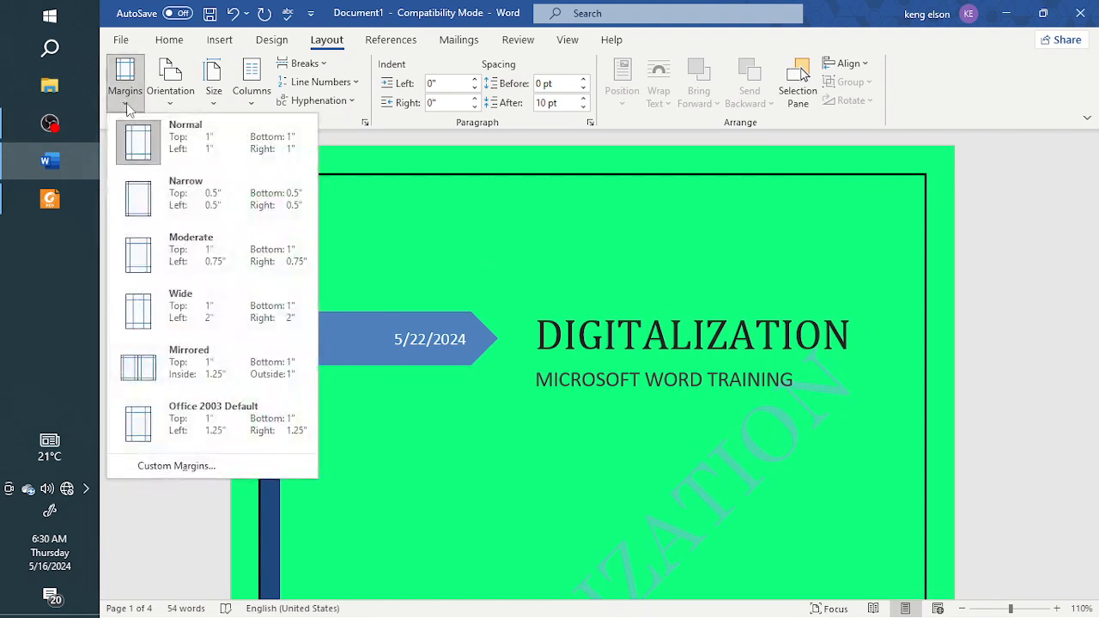
left_click(166, 161)
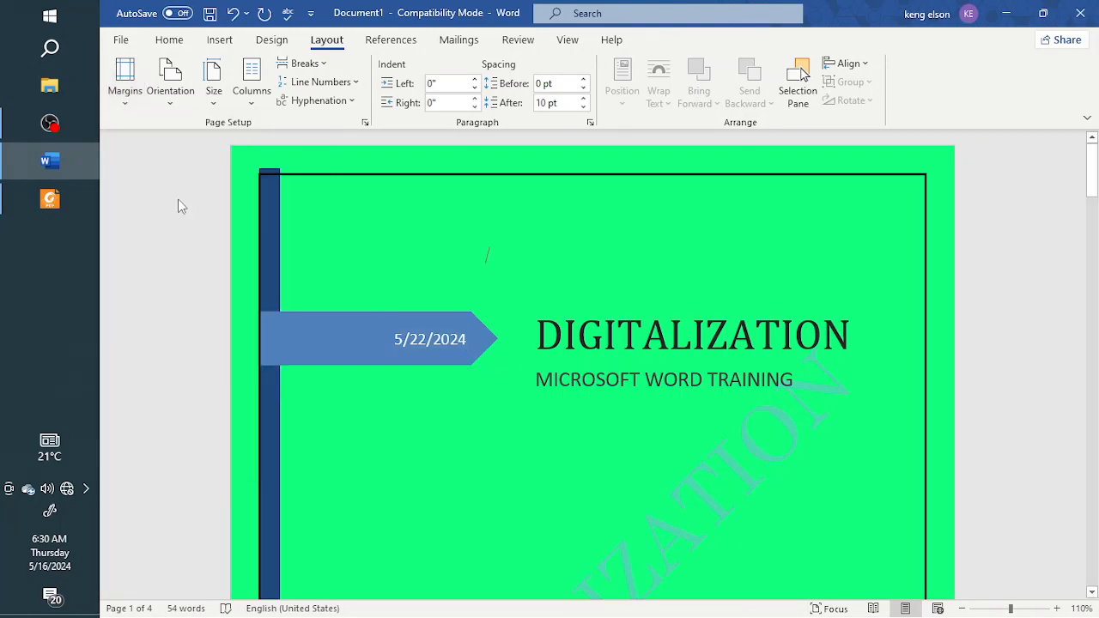
Step: Try the Narrow margin preset and the Moderate one on the document, checking how the second page's content shifts
left_click(118, 102)
left_click(133, 193)
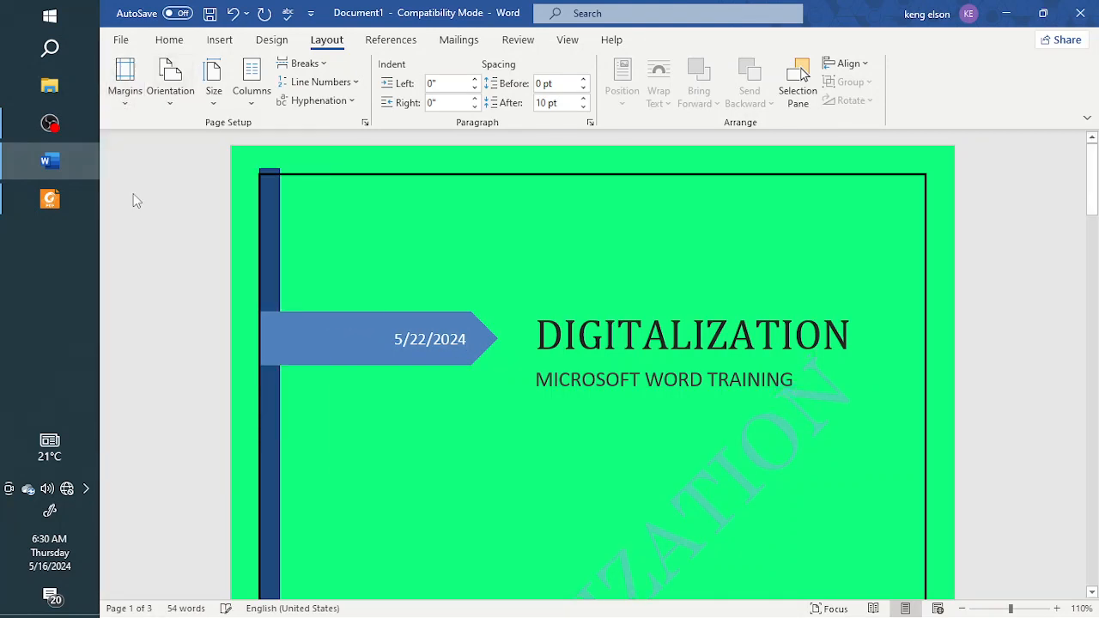
left_click(124, 85)
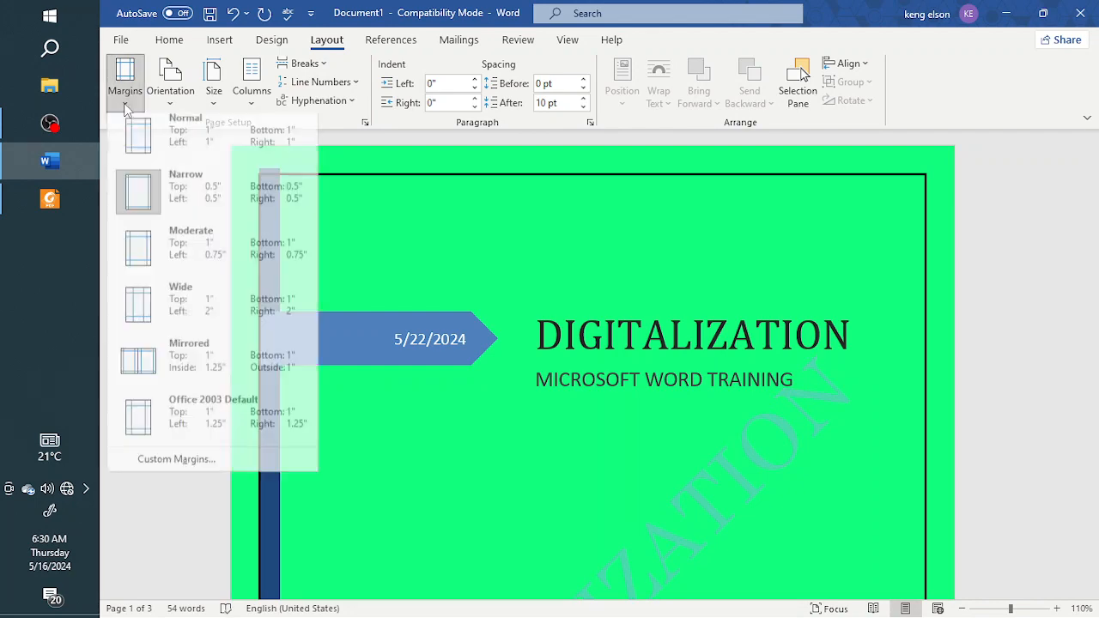
left_click(158, 258)
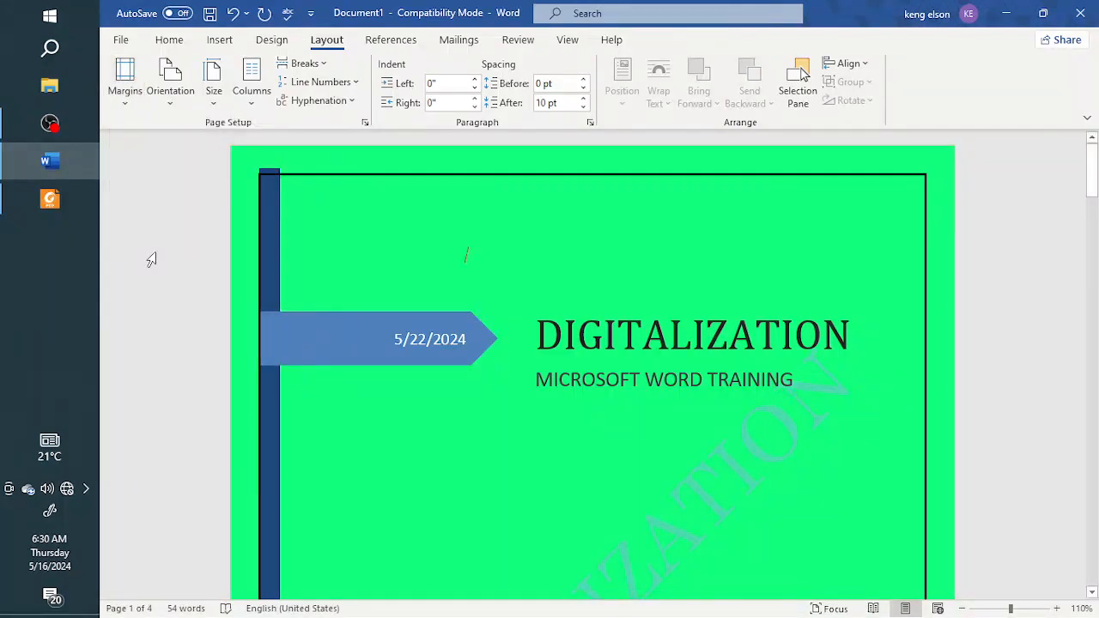
scroll(551, 344, "down", 10)
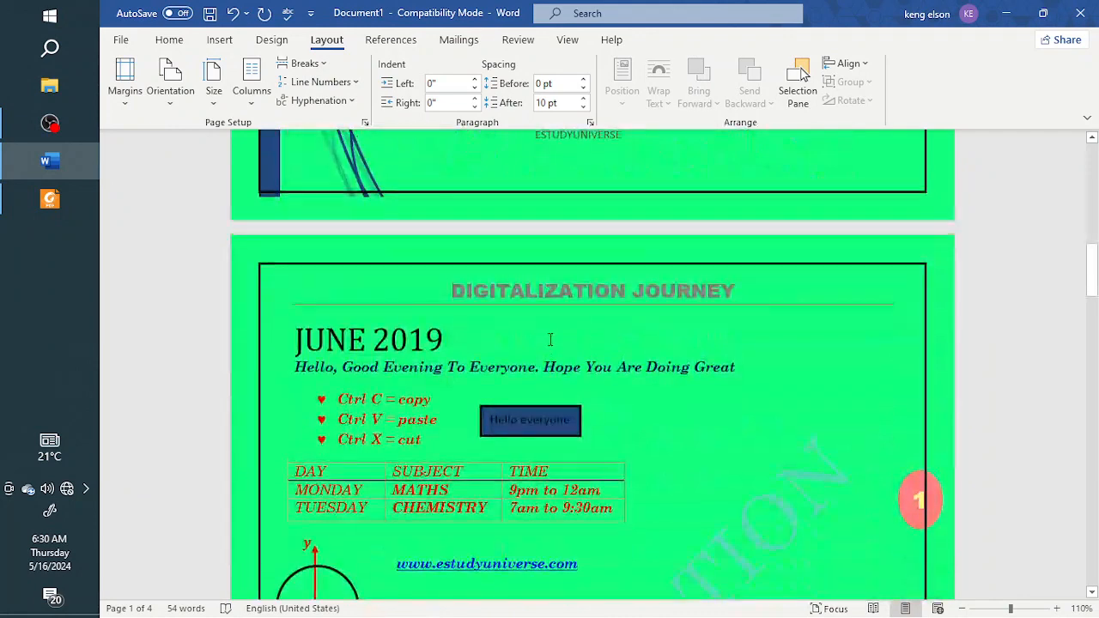
scroll(551, 340, "down", 4)
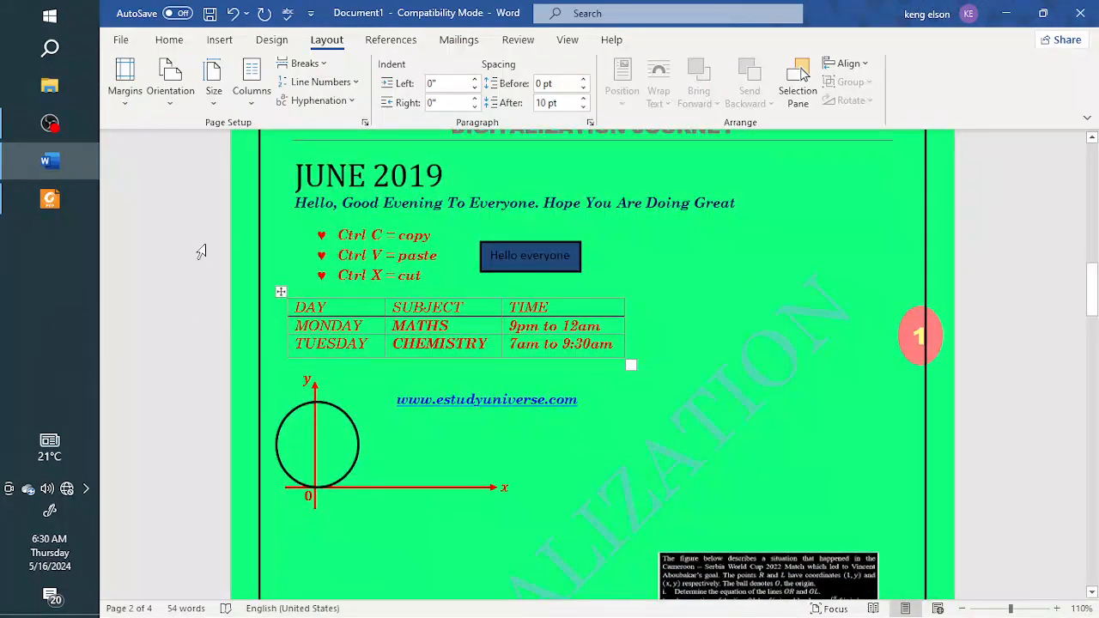
Step: Apply the Wide margin preset, with 2" left and right margins, and check the text on the second page
left_click(125, 82)
left_click(174, 316)
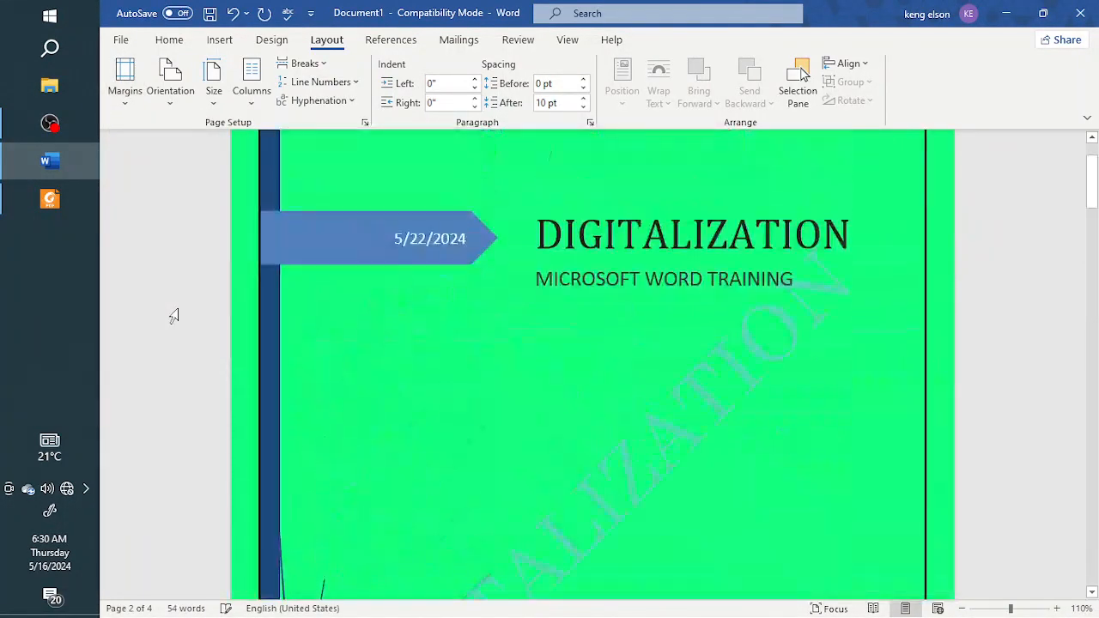
scroll(719, 328, "down", 9)
scroll(717, 328, "up", 12)
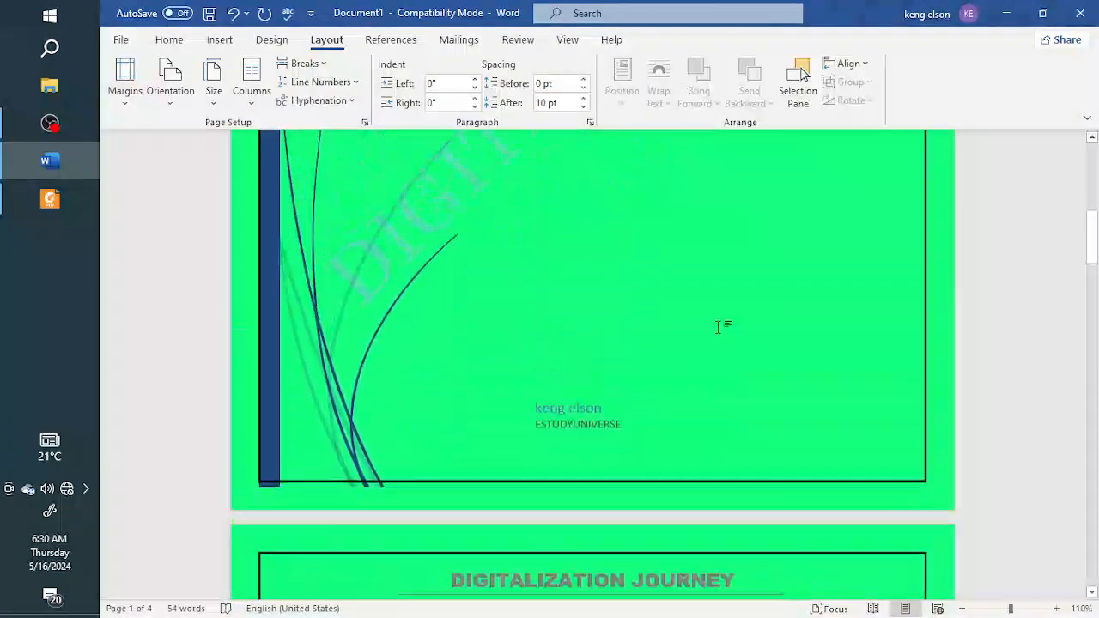
scroll(719, 321, "down", 16)
scroll(720, 316, "up", 1)
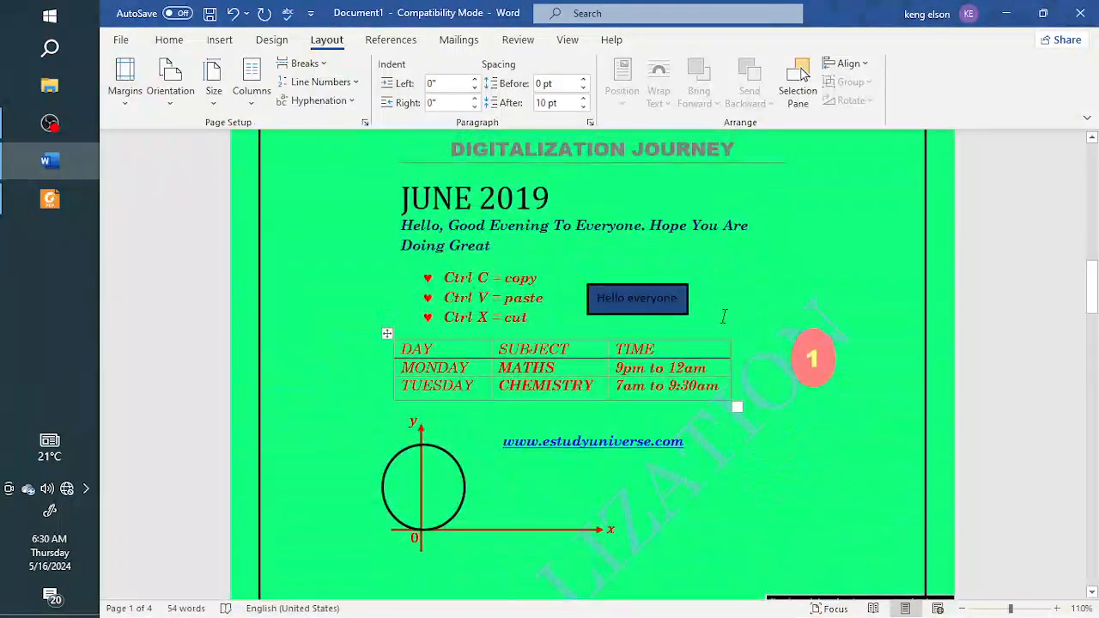
scroll(820, 372, "up", 3)
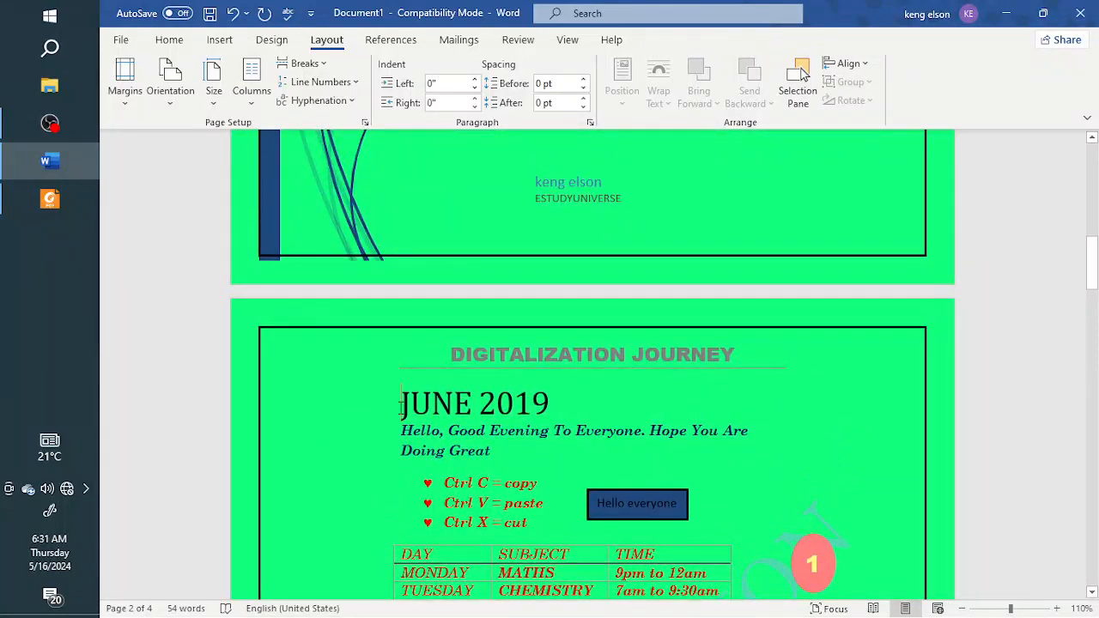
Step: Undo the recent margin changes step by step back to the Normal preset, checking the second page along the way
key("BackSpace")
key("Down")
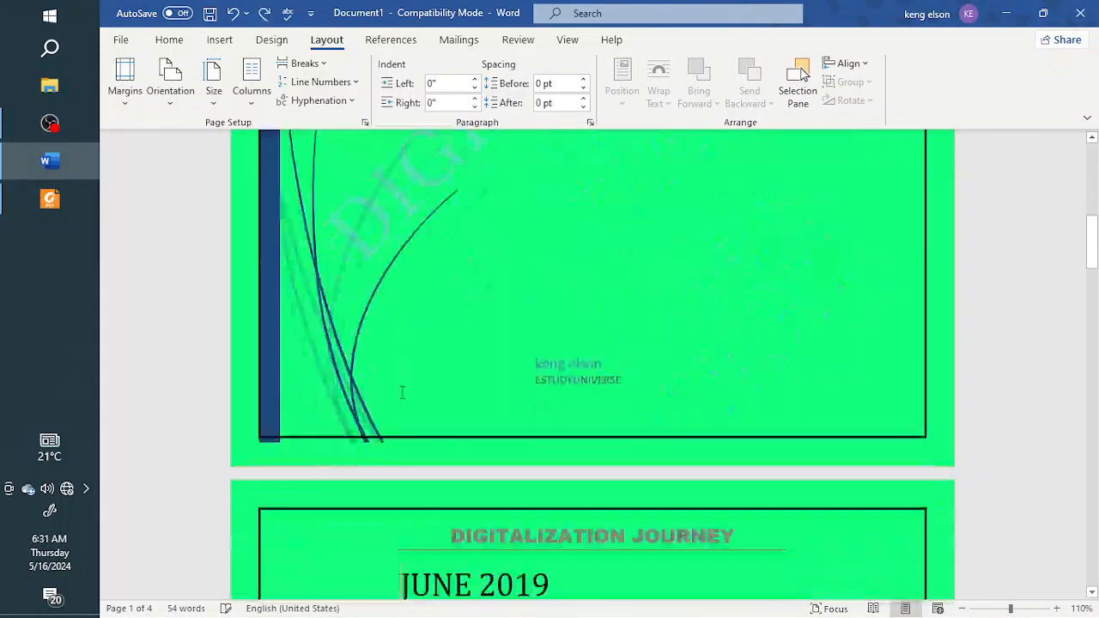
scroll(402, 392, "down", 6)
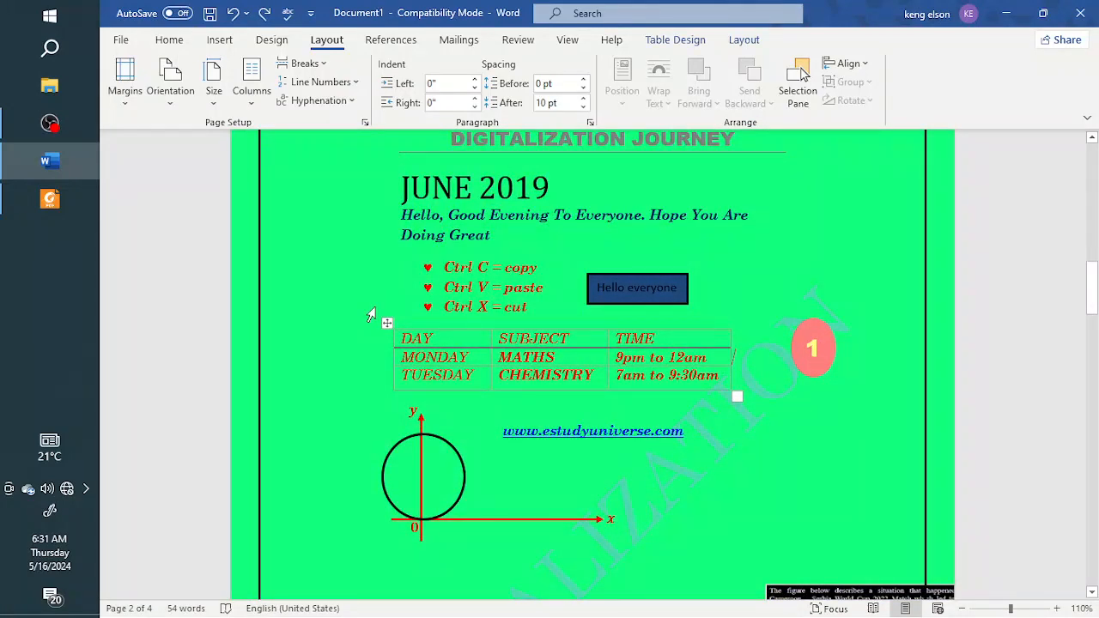
key("ctrl+z")
scroll(378, 306, "up", 1)
scroll(477, 333, "down", 7)
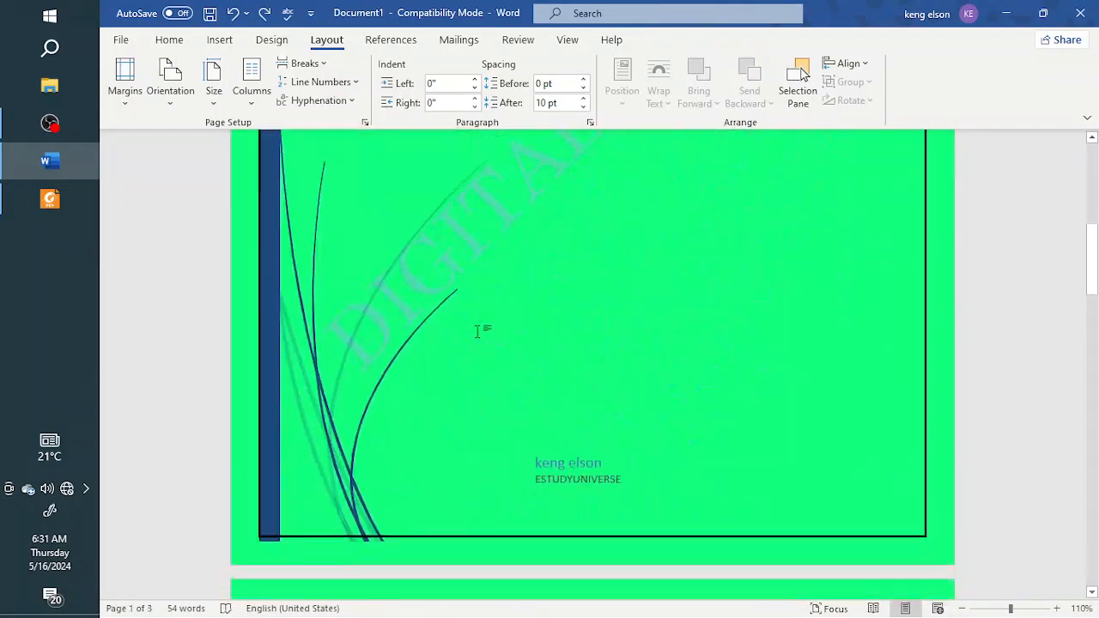
scroll(477, 333, "down", 5)
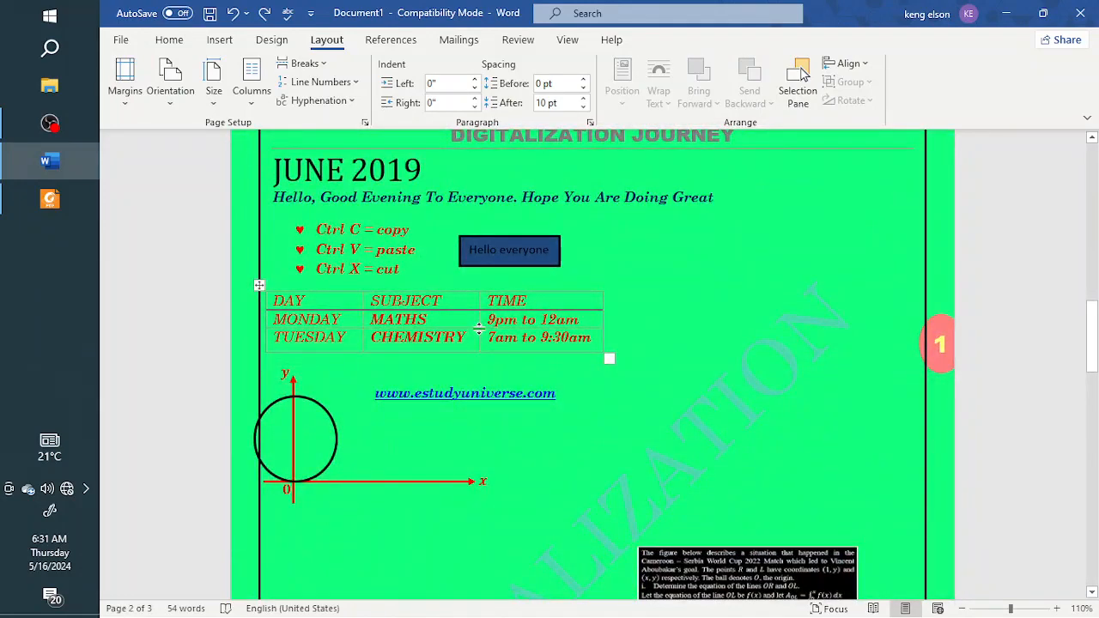
key("ctrl+z")
scroll(517, 326, "up", 1)
scroll(576, 338, "down", 4)
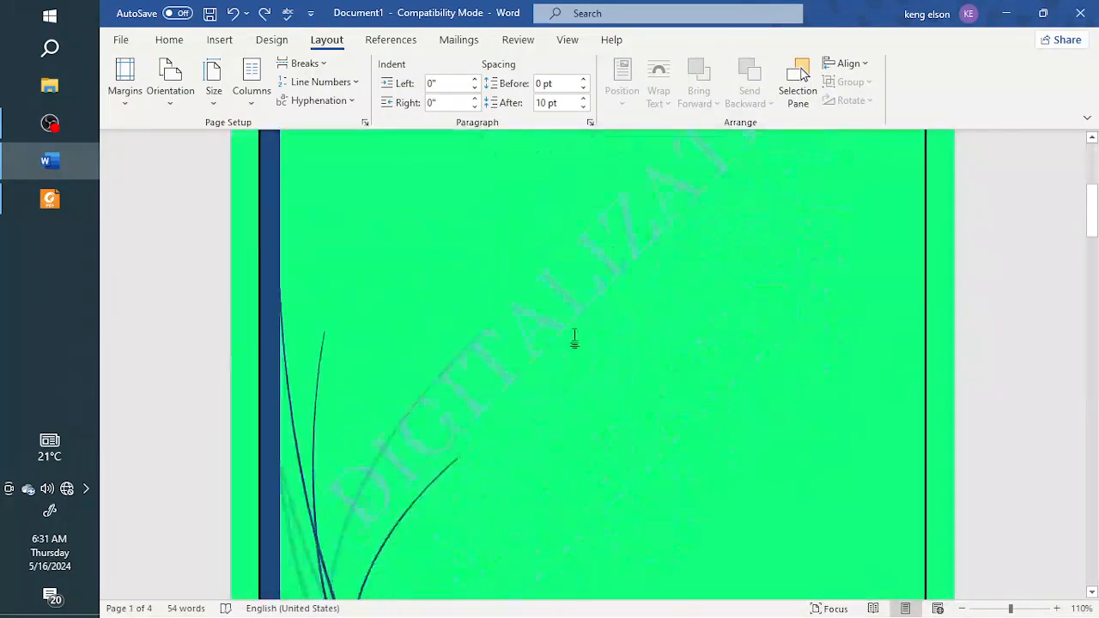
scroll(575, 336, "down", 8)
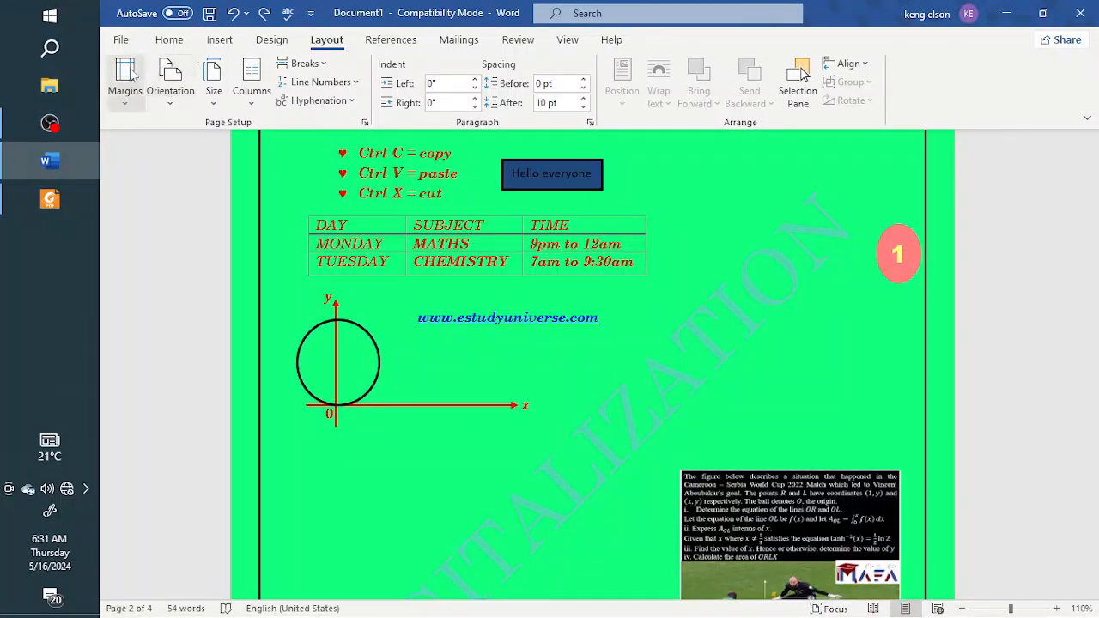
Step: Apply the Narrow margin preset, 0.5" on every side, and check the table page
left_click(120, 95)
left_click(135, 205)
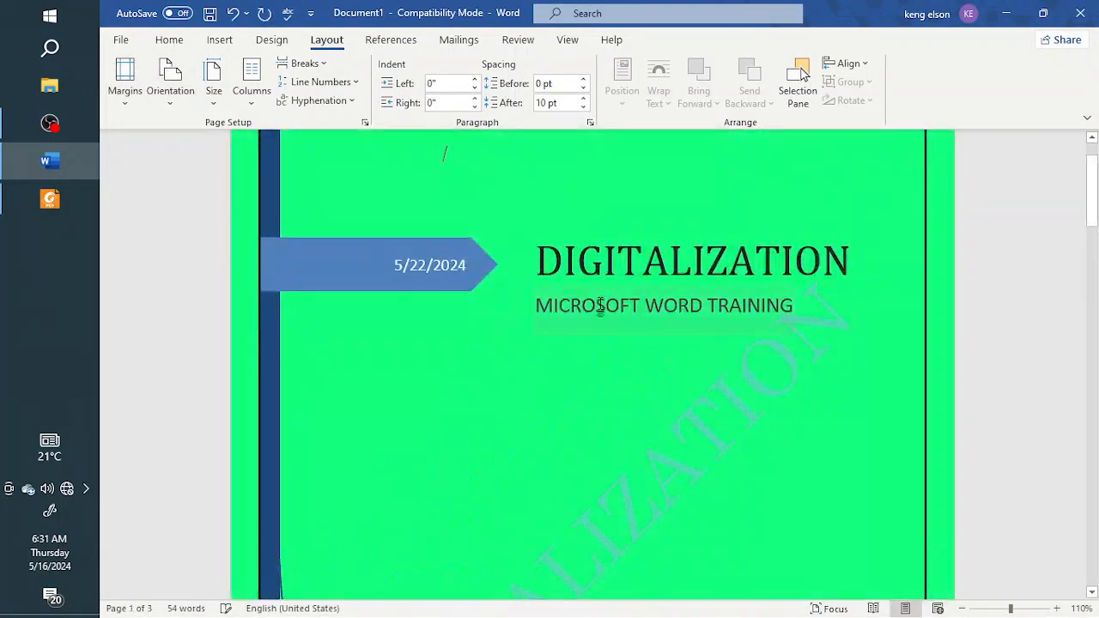
scroll(656, 300, "down", 10)
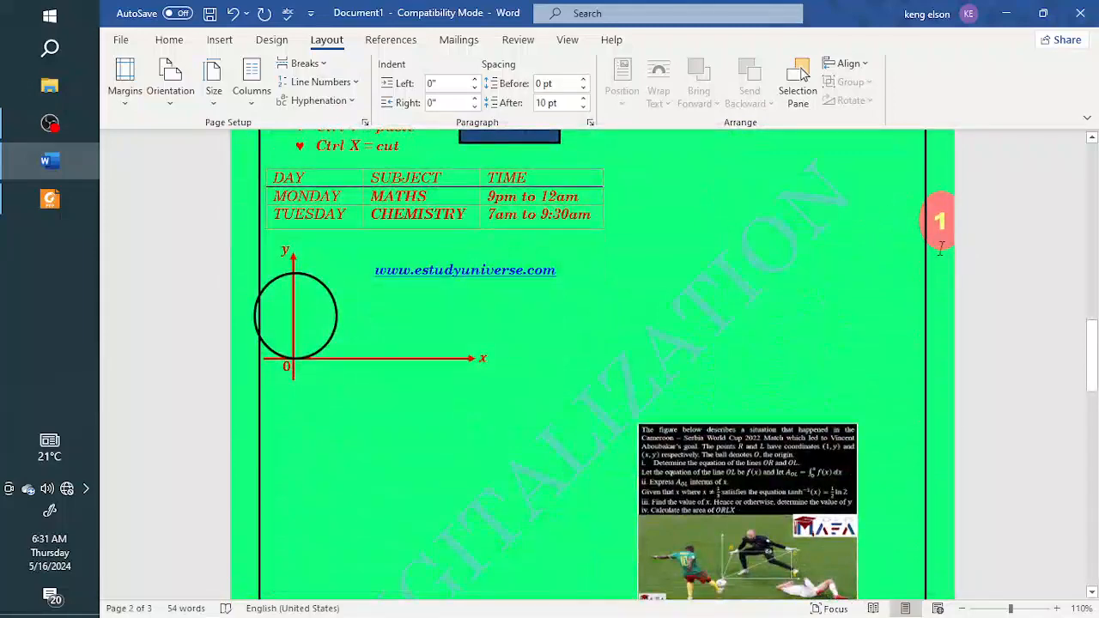
Step: Switch the document to the Moderate margin preset, with 0.75" left and right margins, and check the second page
left_click(124, 86)
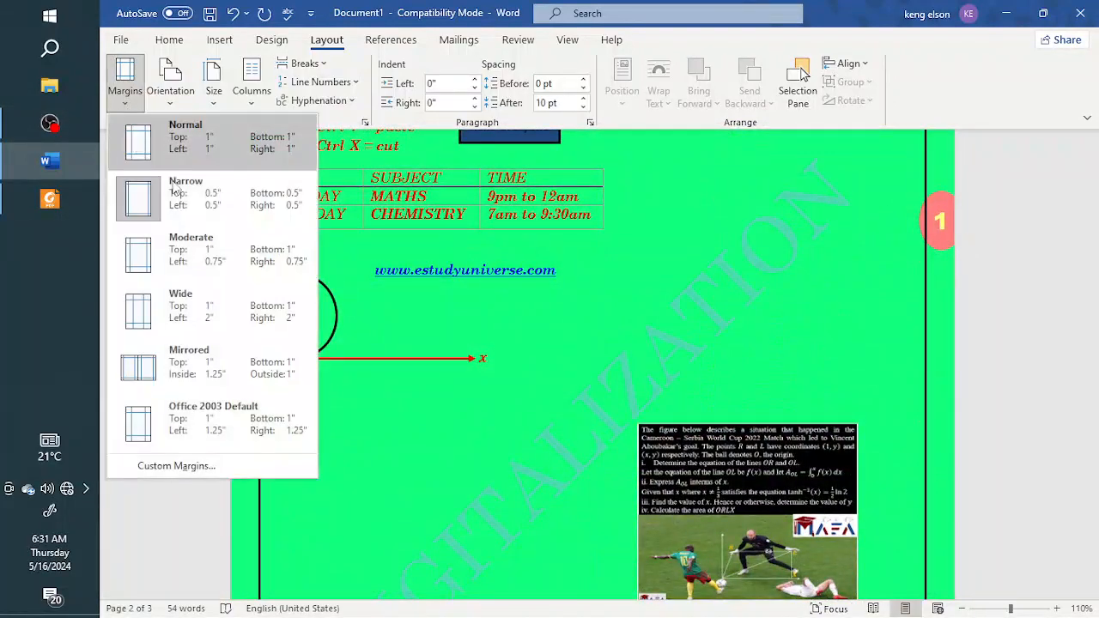
left_click(180, 251)
scroll(477, 298, "down", 5)
scroll(483, 289, "down", 7)
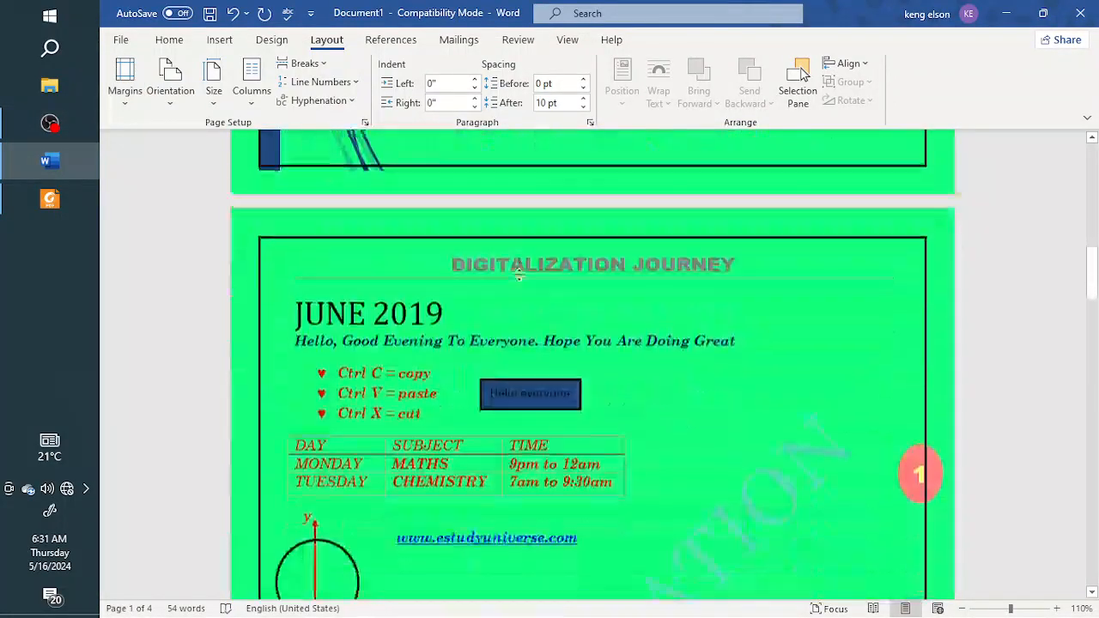
Step: Switch the document to the Wide margin preset, with 2" left and right margins, and check the second page
left_click(125, 103)
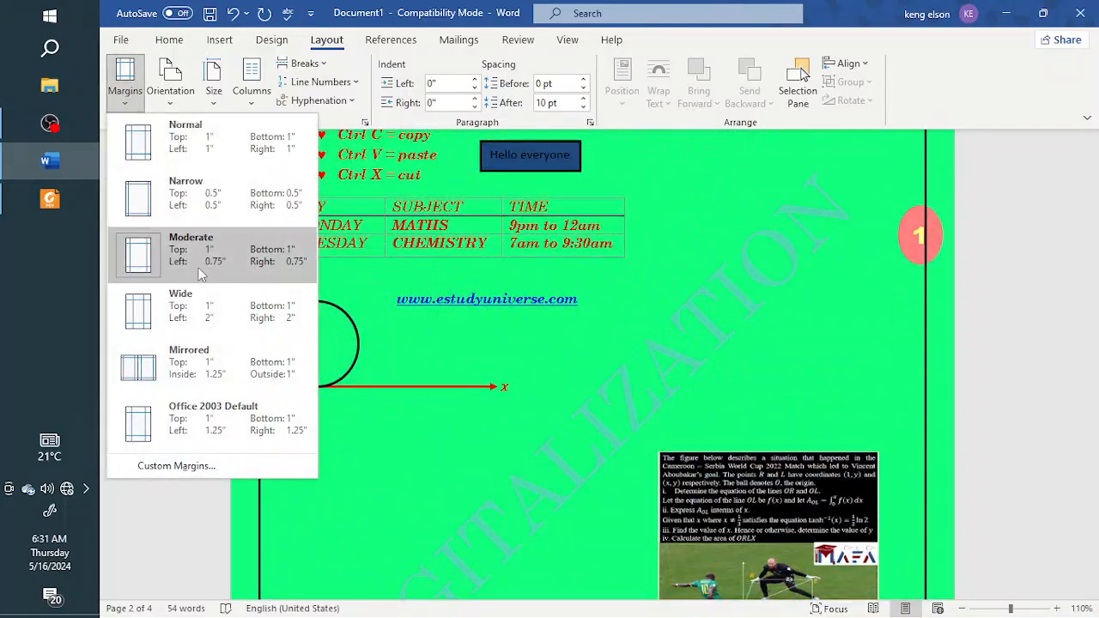
left_click(142, 307)
scroll(502, 327, "down", 5)
scroll(504, 327, "down", 8)
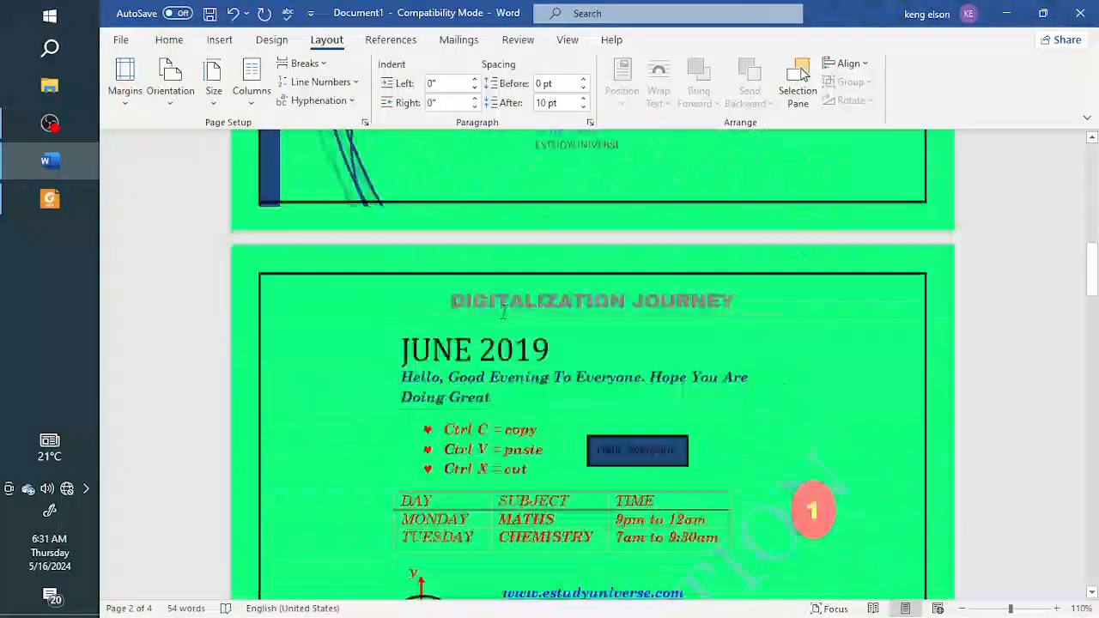
Step: Apply the Mirrored margin preset, with 1.25" inside and 1" outside margins, and compare the following pages
left_click(117, 106)
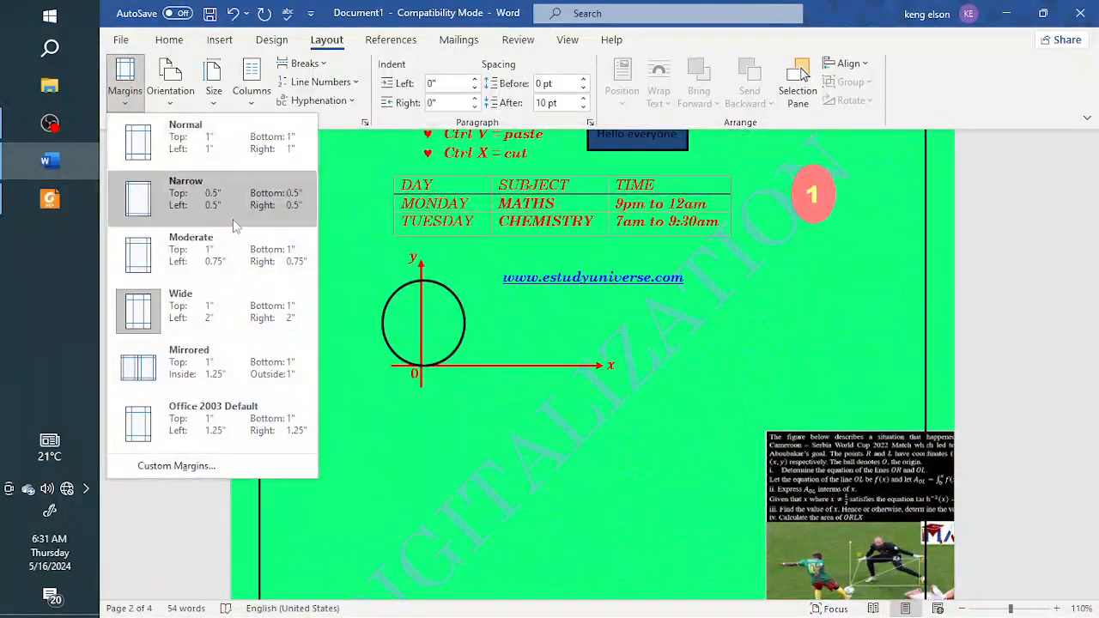
left_click(173, 375)
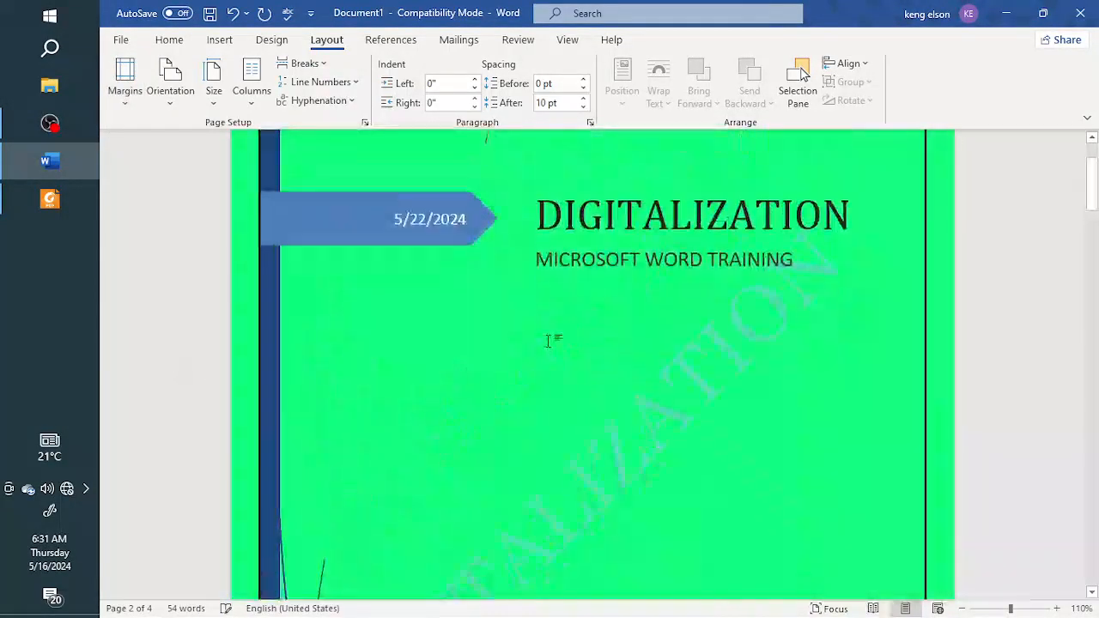
scroll(552, 326, "down", 10)
scroll(654, 325, "down", 12)
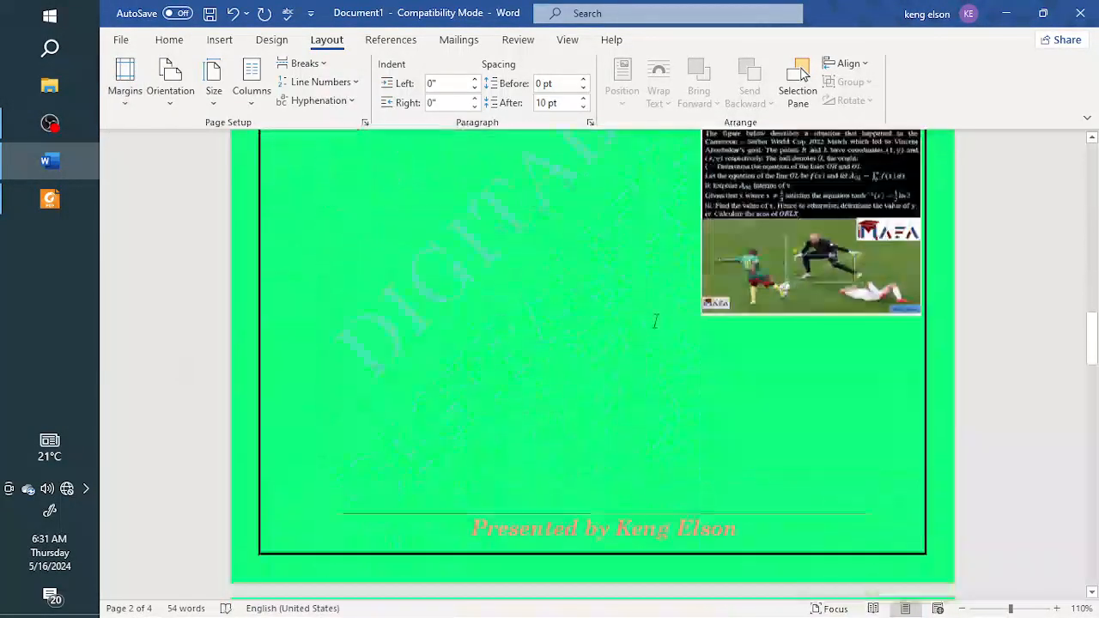
scroll(551, 285, "up", 3)
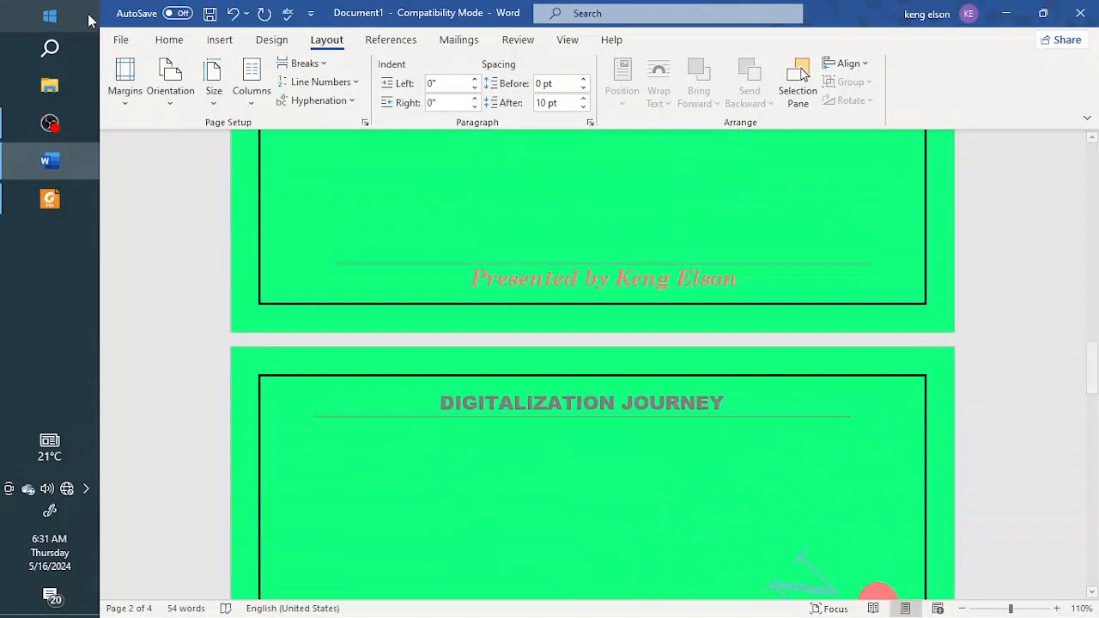
Step: Set the page margins back to the Normal preset, 1" on every side
left_click(126, 100)
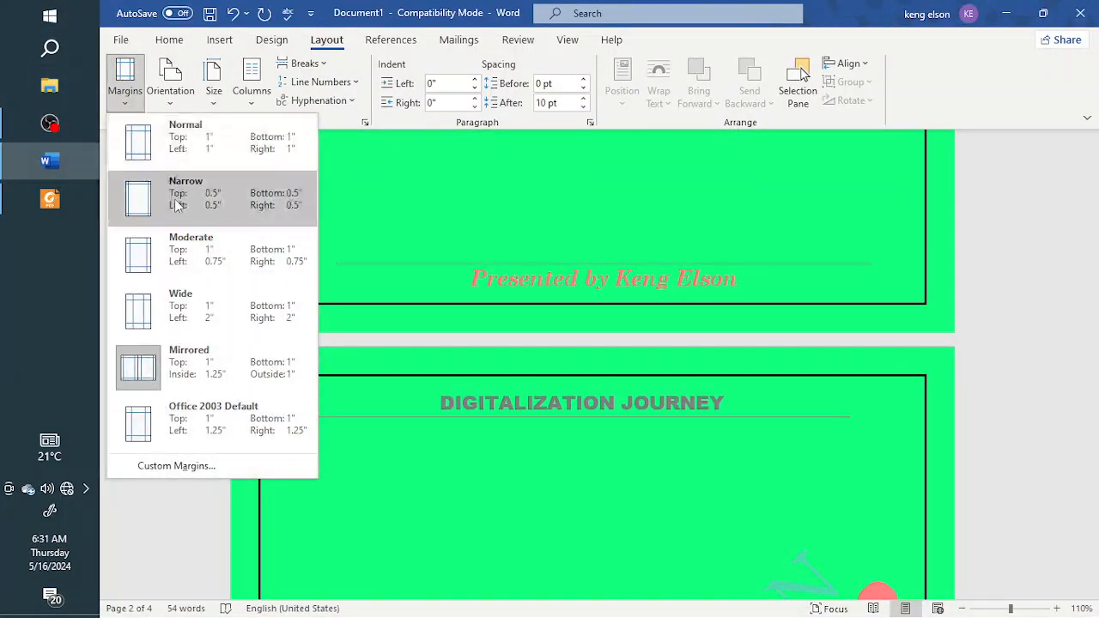
left_click(168, 139)
scroll(465, 182, "up", 1)
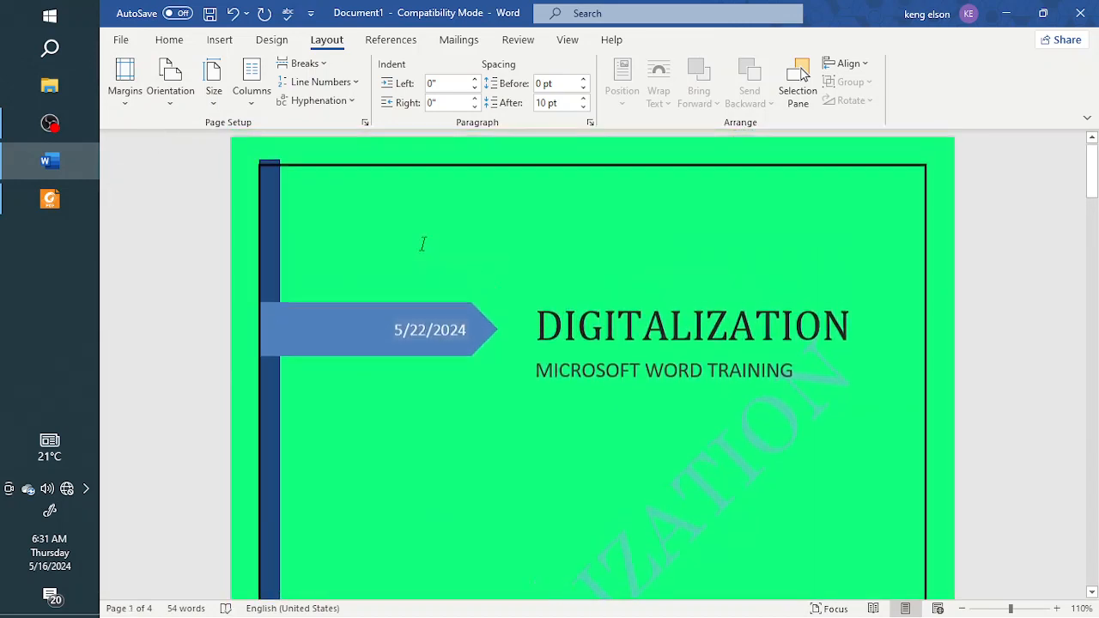
Step: Change the page orientation to Landscape and check how the content is arranged across the pages
left_click(176, 107)
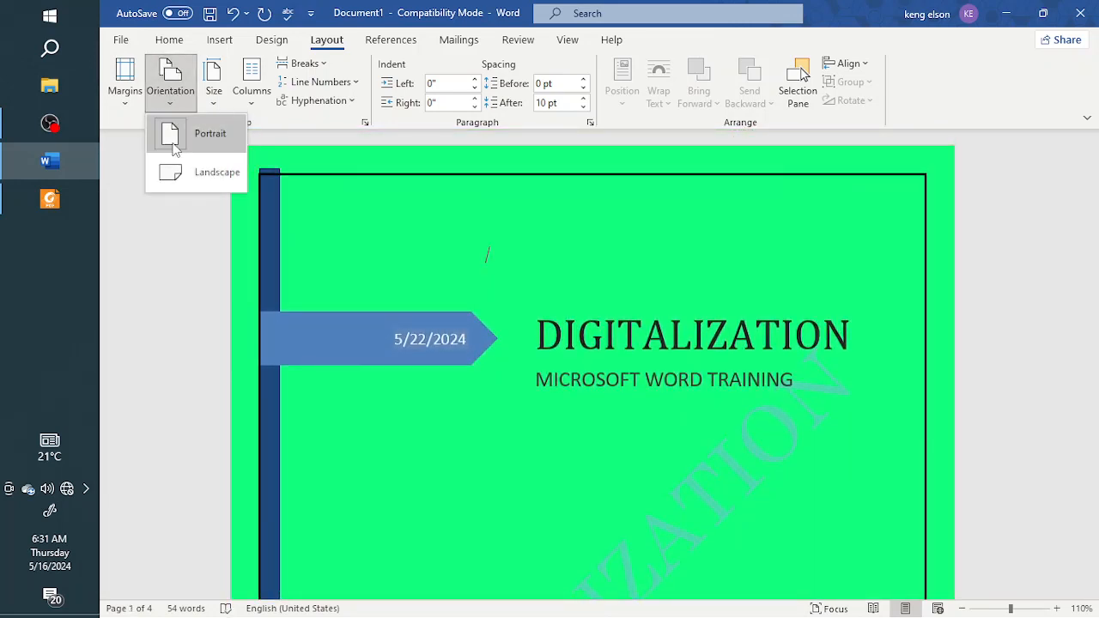
left_click(159, 97)
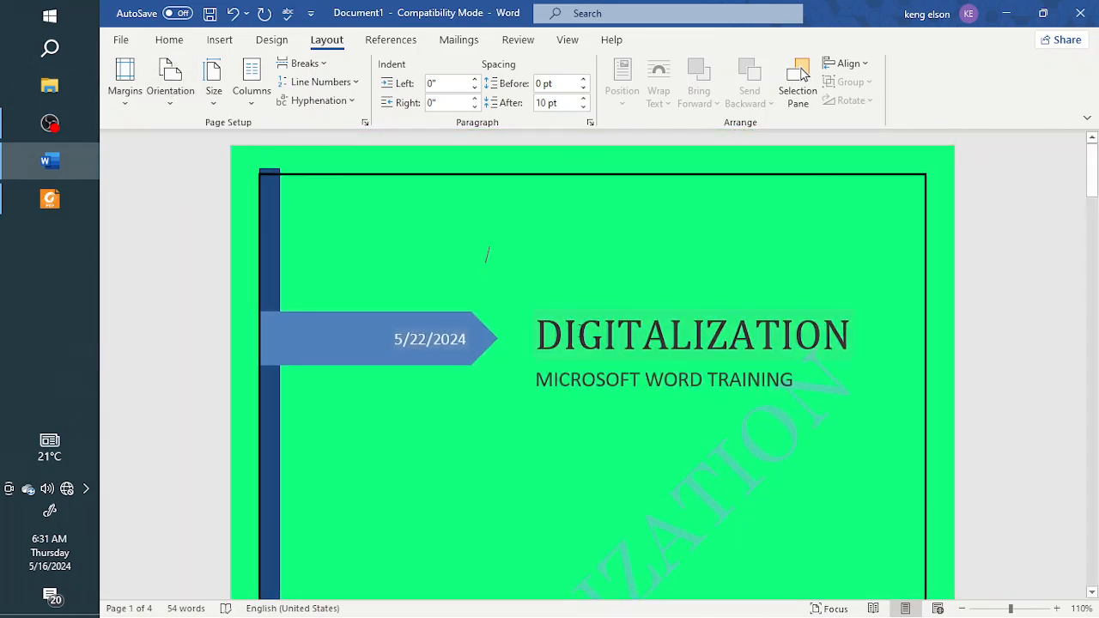
left_click(159, 97)
left_click(184, 176)
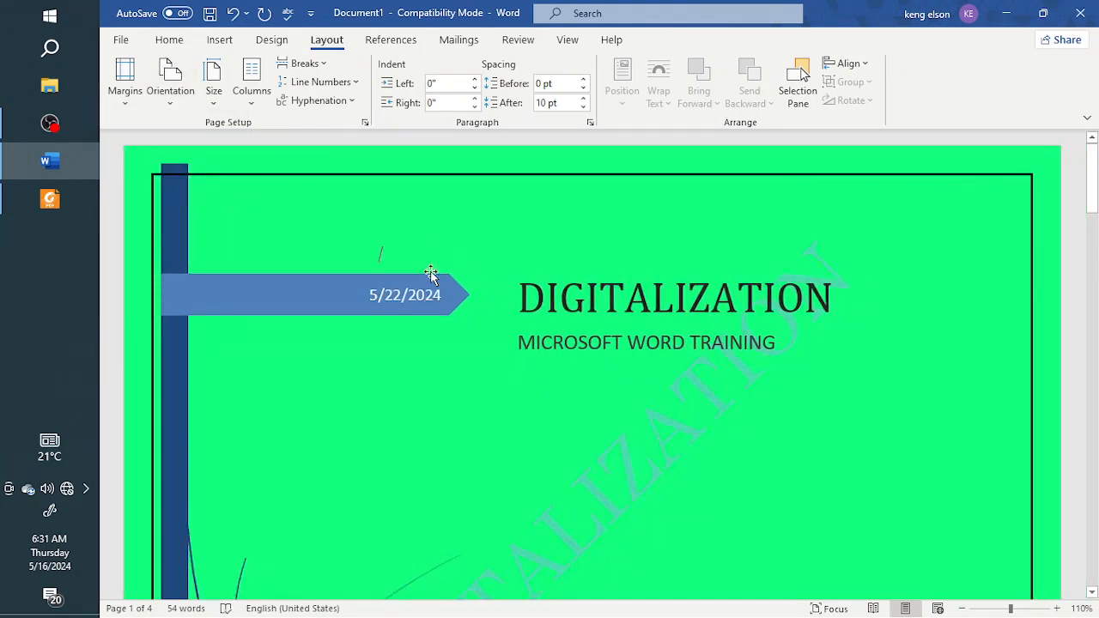
scroll(464, 316, "down", 12)
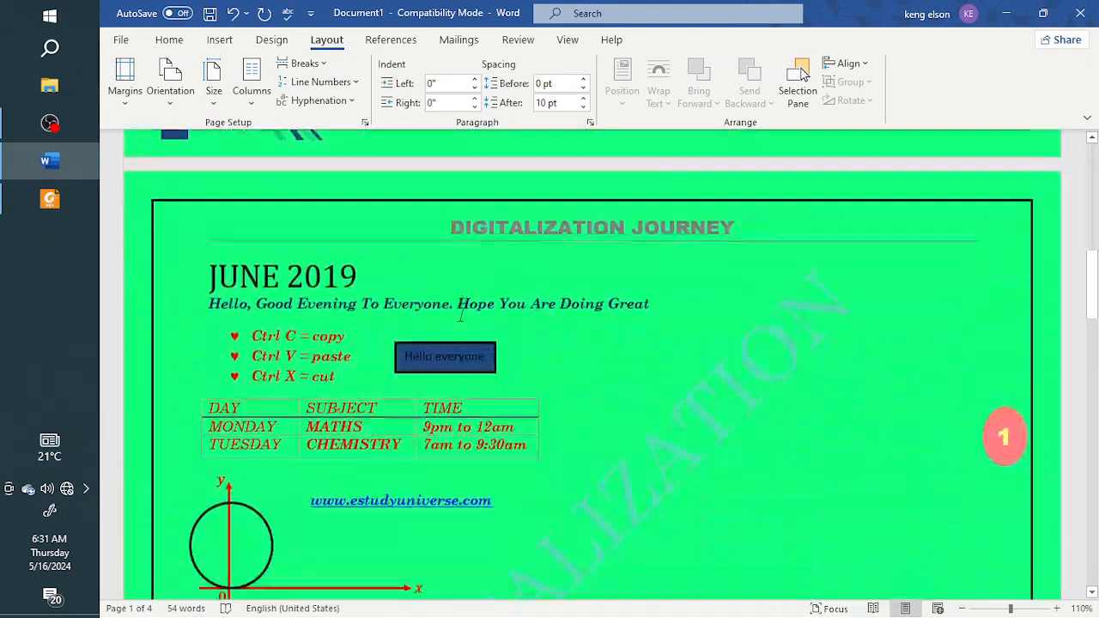
scroll(461, 316, "down", 10)
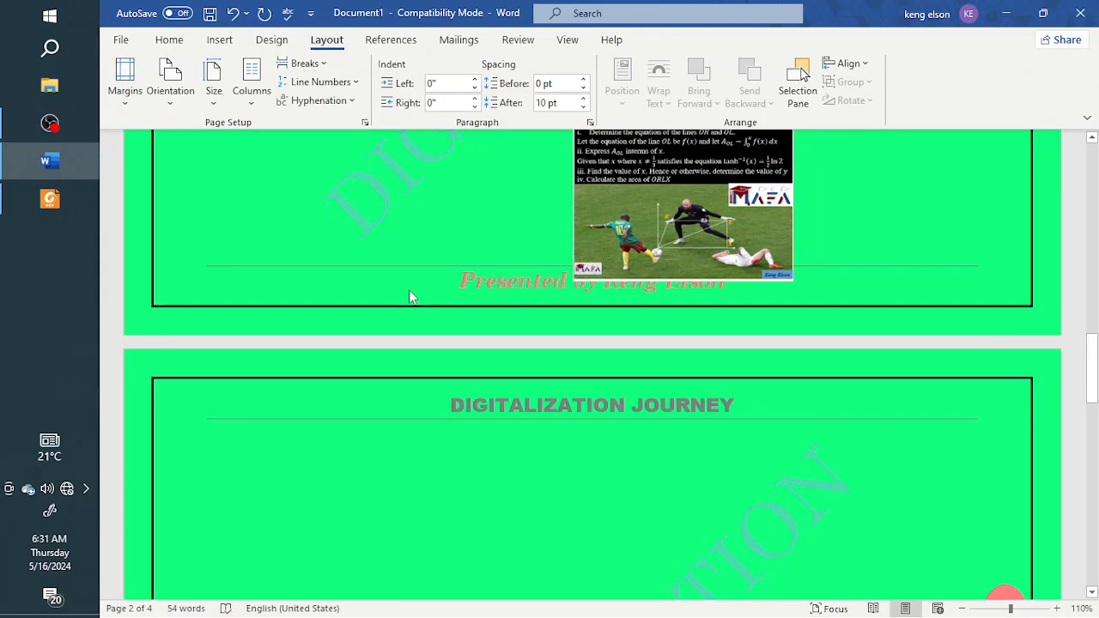
scroll(410, 295, "down", 2)
scroll(409, 295, "up", 1)
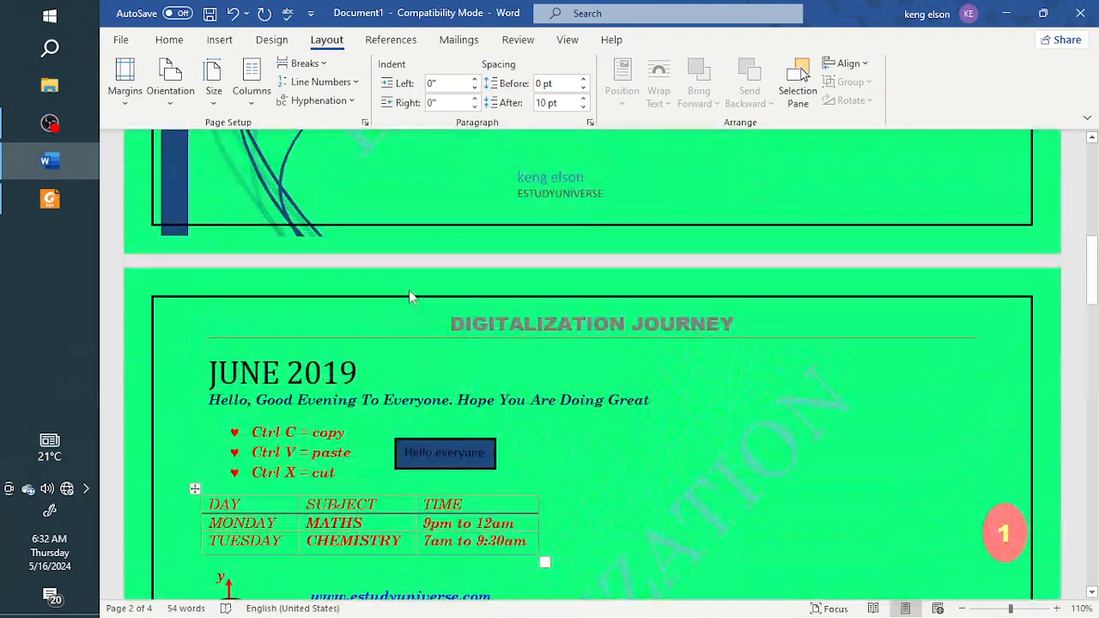
scroll(410, 290, "down", 6)
scroll(410, 290, "up", 10)
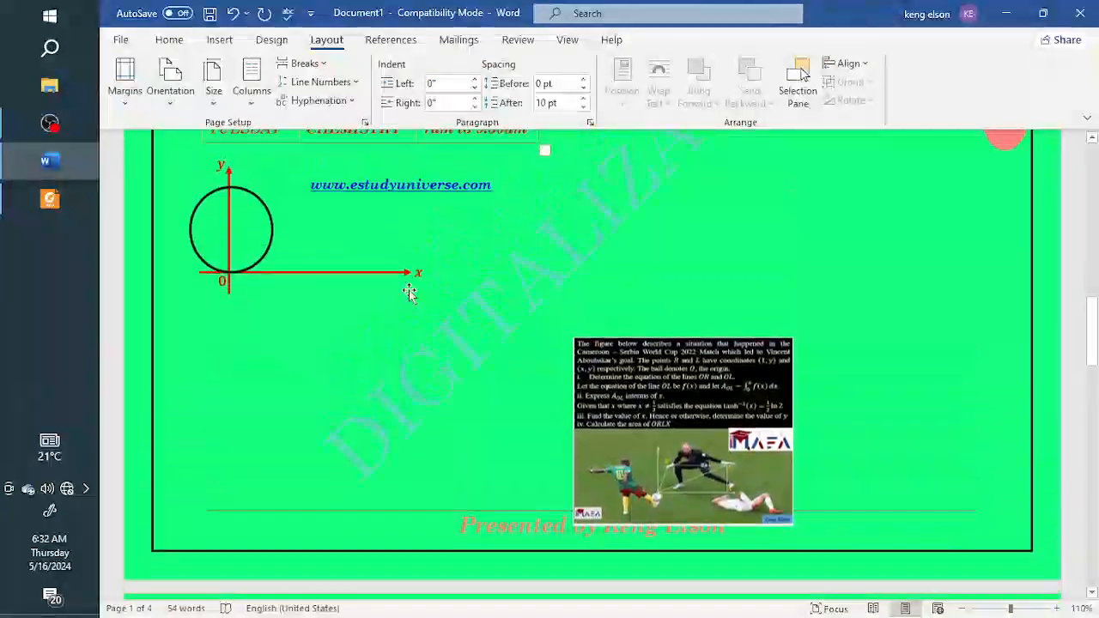
Step: Set the page orientation back to Portrait
scroll(410, 292, "up", 8)
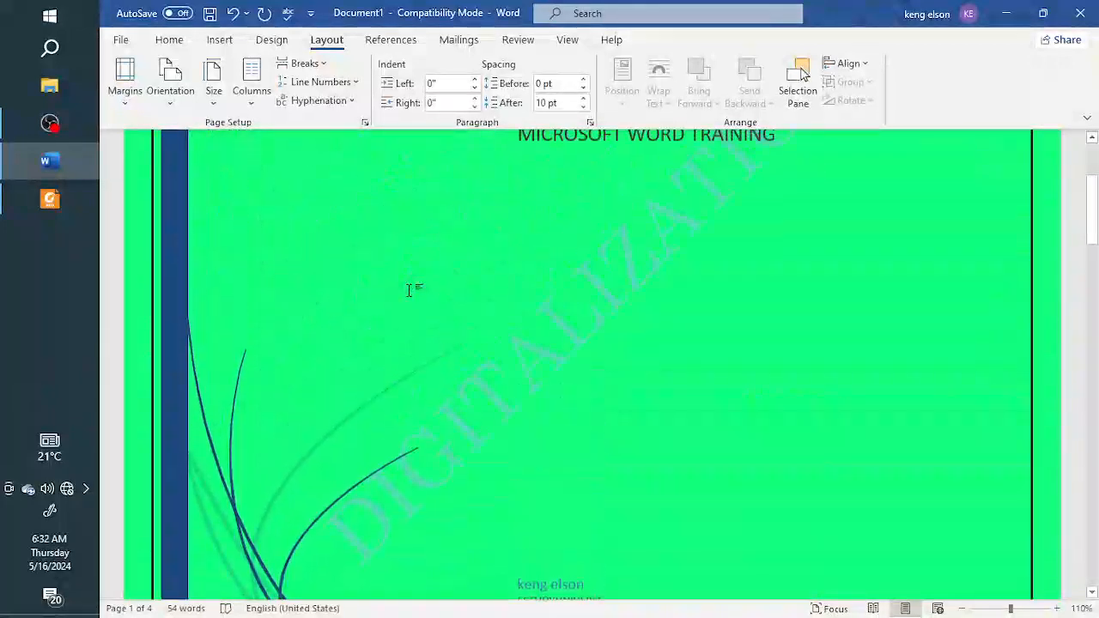
left_click(167, 99)
left_click(190, 148)
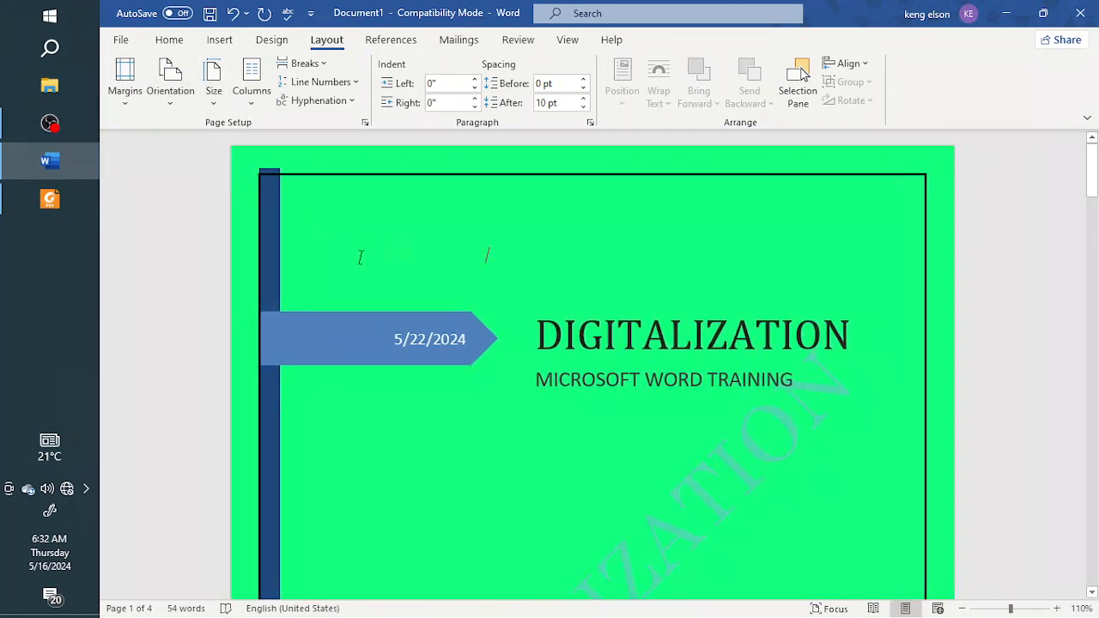
Step: Try the Tabloid (11" x 17"), Legal (8.5" x 14") and Statement (5.5" x 8.5") paper sizes in turn
left_click(215, 101)
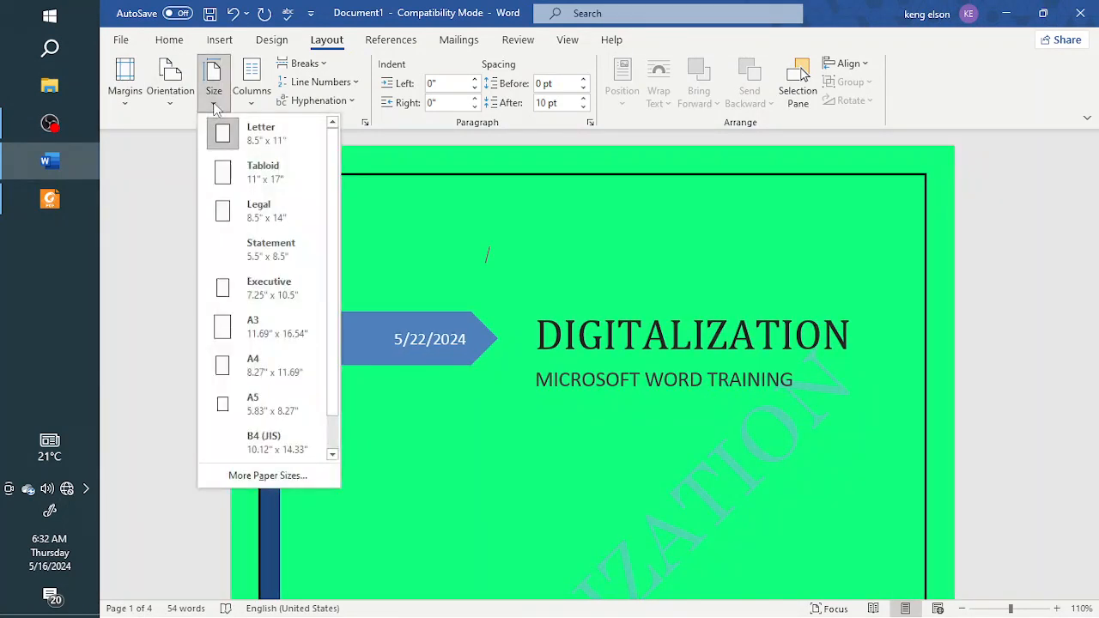
left_click(258, 172)
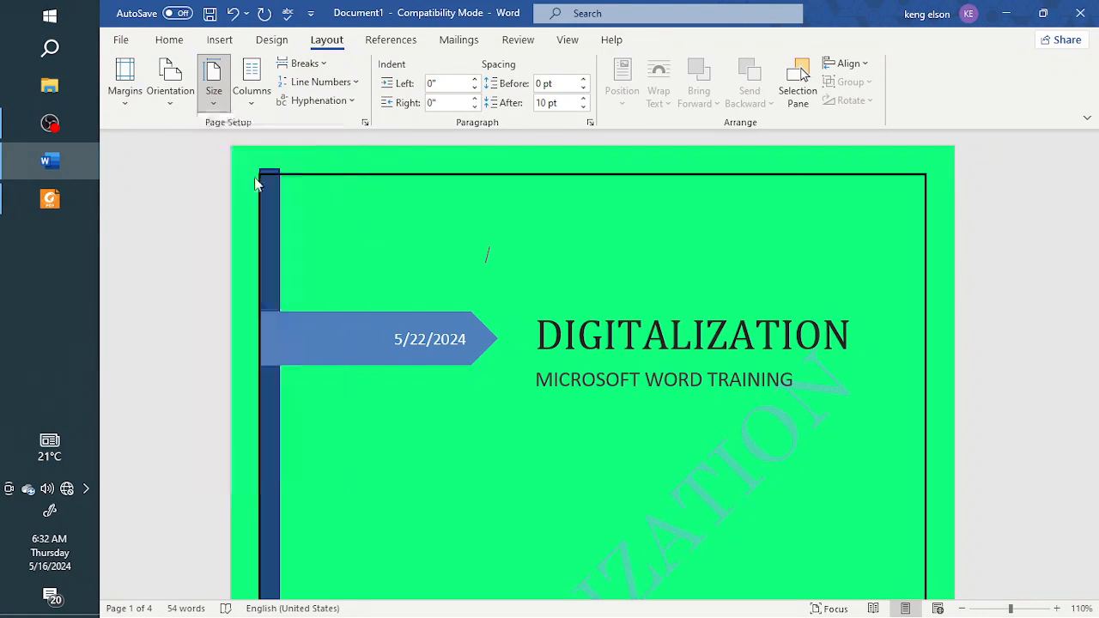
left_click(214, 90)
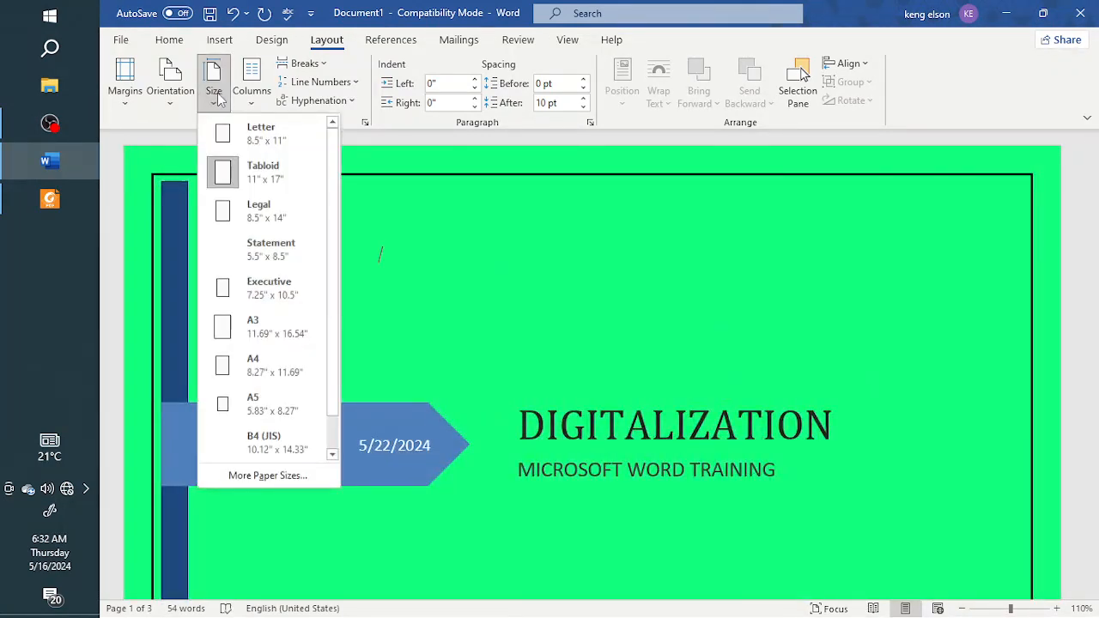
left_click(257, 211)
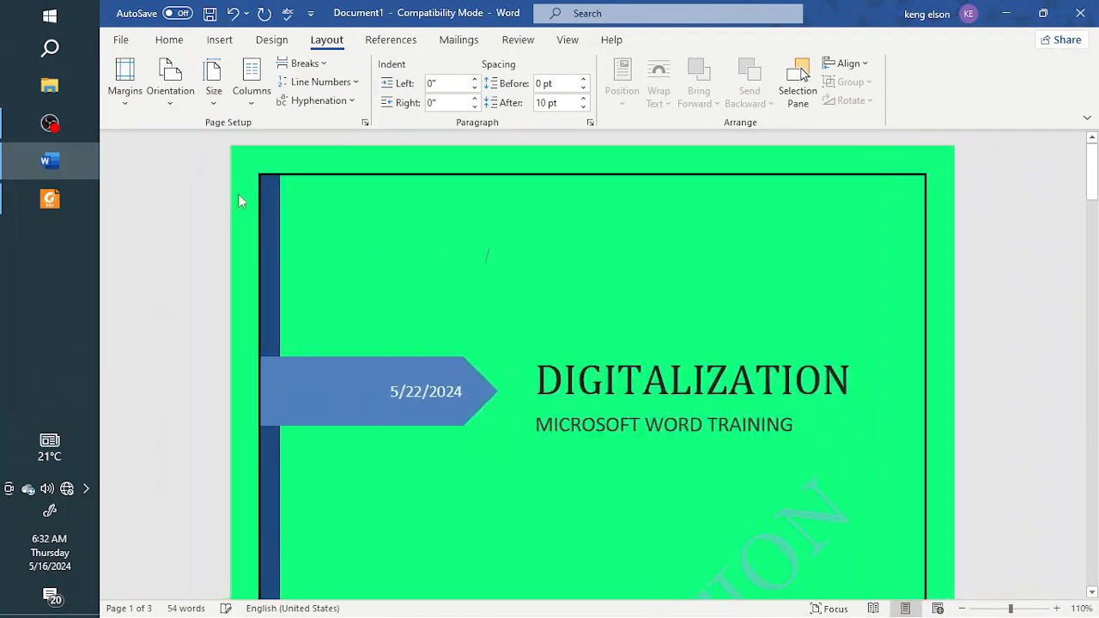
left_click(208, 101)
left_click(263, 255)
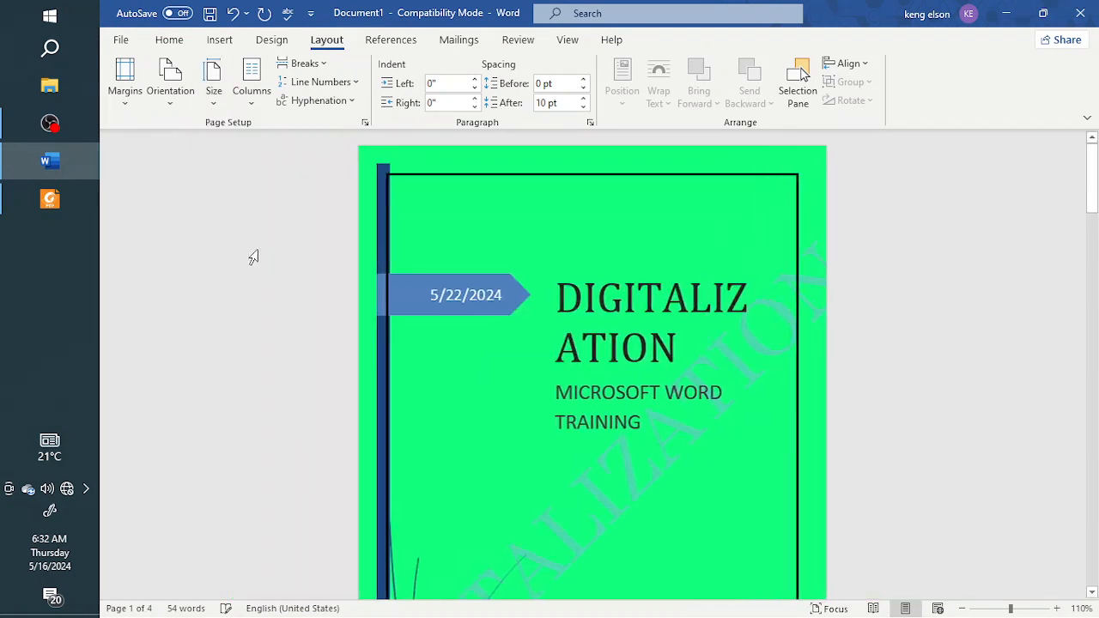
Step: Try the A4 (8.27" x 11.69"), A5 (5.83" x 8.27") and B4 (JIS) (10.12" x 14.33") paper sizes in turn
left_click(214, 90)
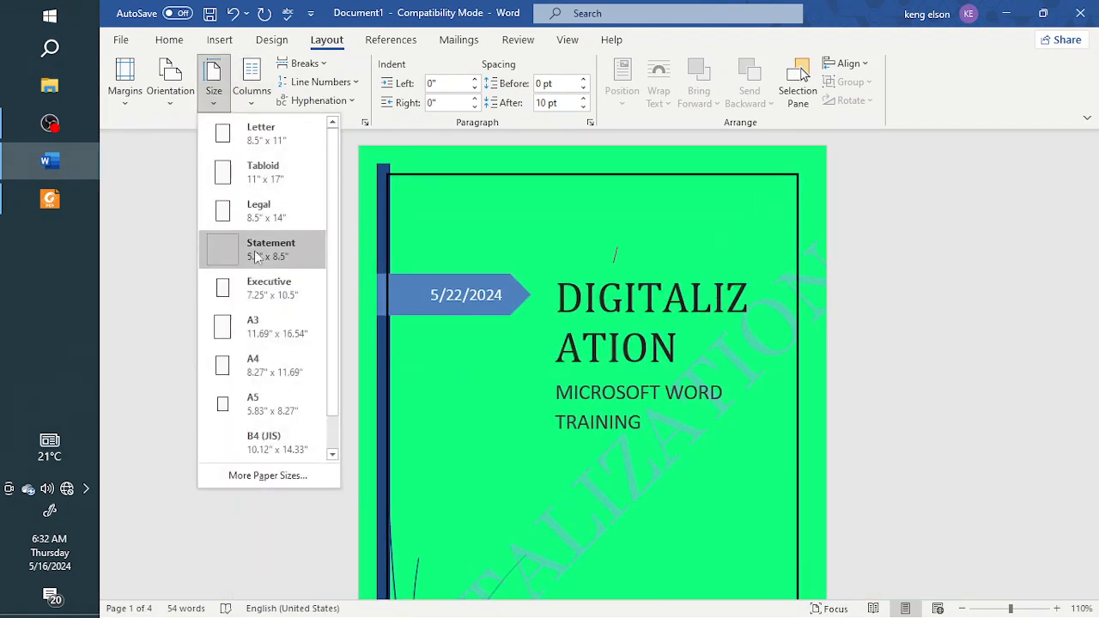
left_click(249, 365)
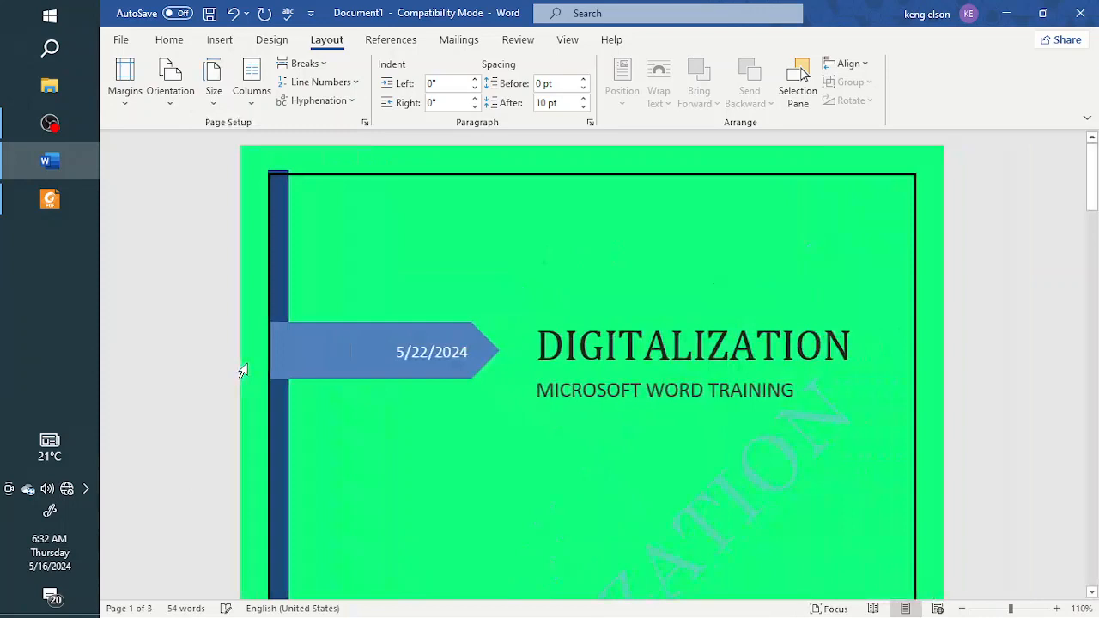
left_click(216, 104)
left_click(250, 402)
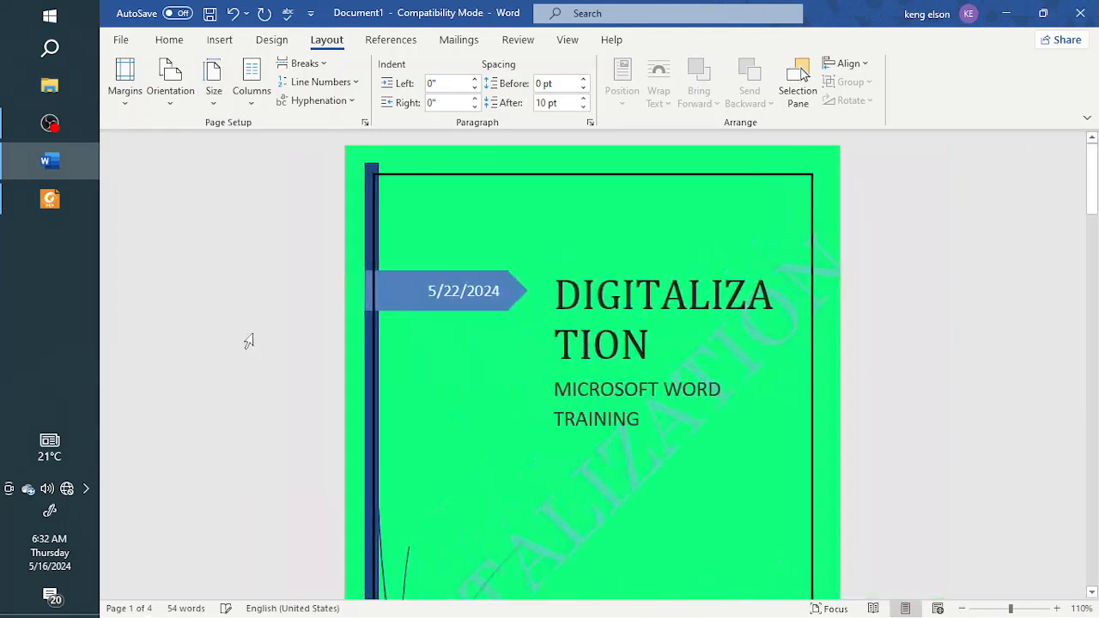
left_click(216, 103)
left_click(249, 509)
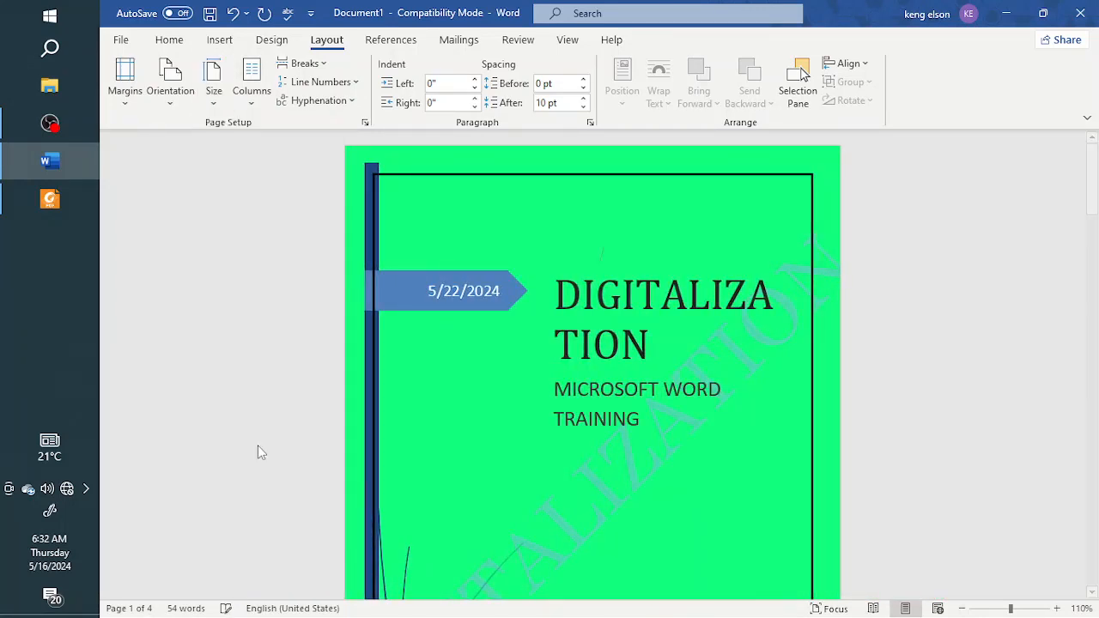
Step: Set the paper size back to Letter, 8.5" x 11"
left_click(216, 103)
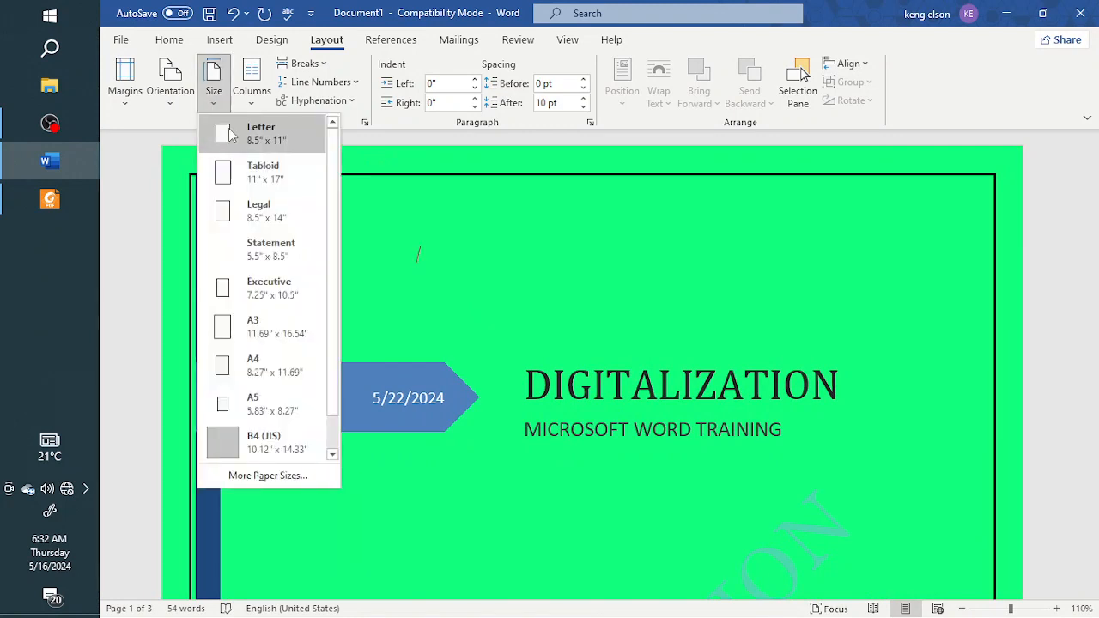
left_click(268, 142)
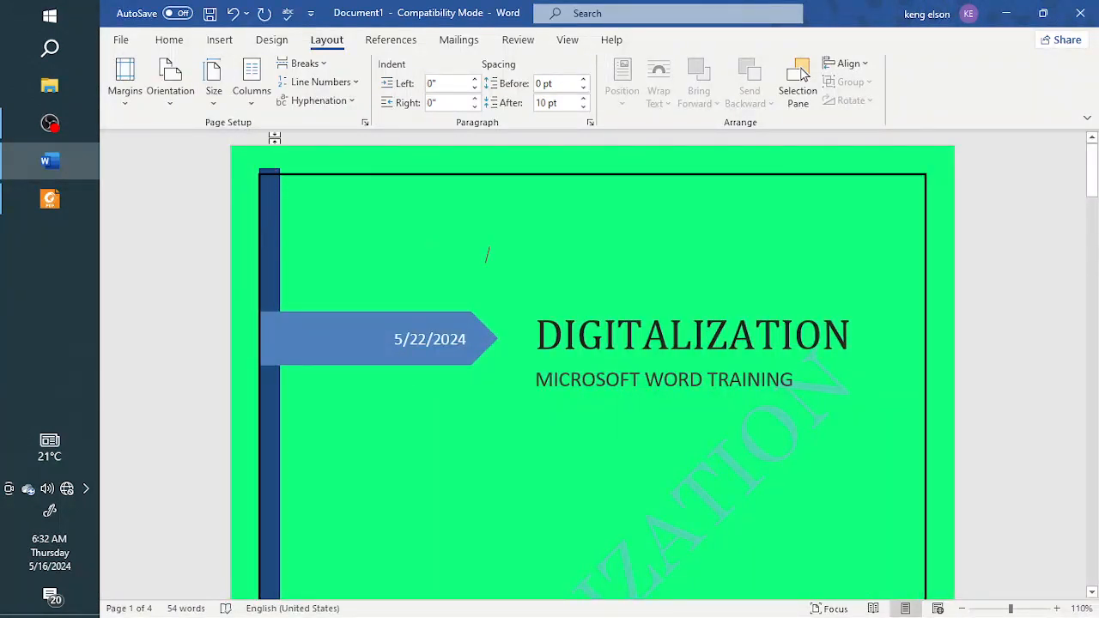
Step: View the available column layouts without choosing one, and look through the document down to its third page
left_click(252, 101)
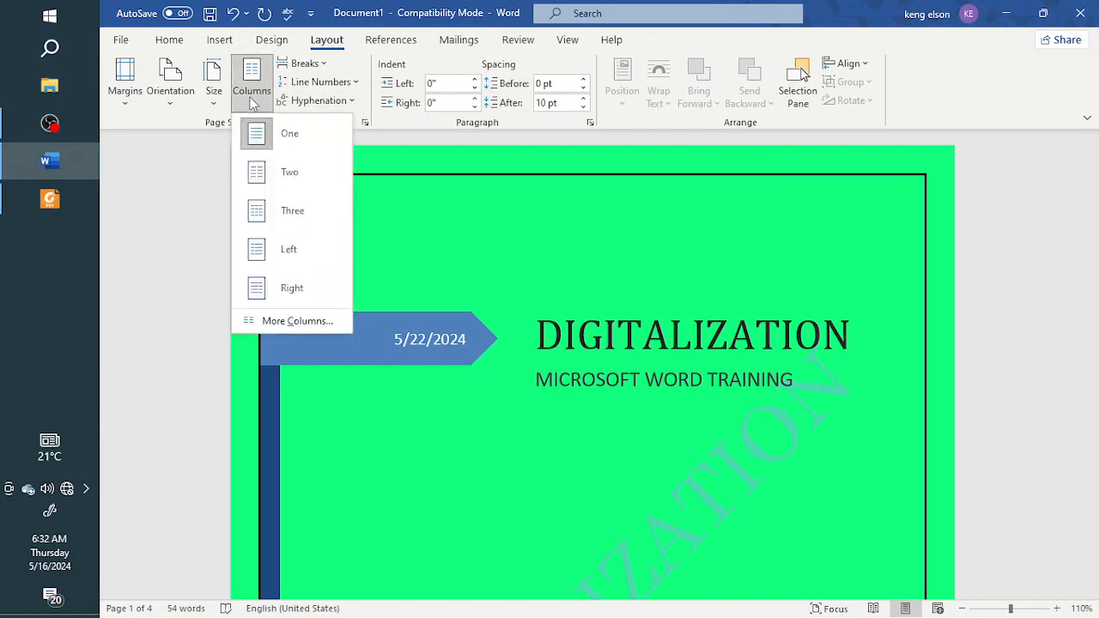
left_click(421, 388)
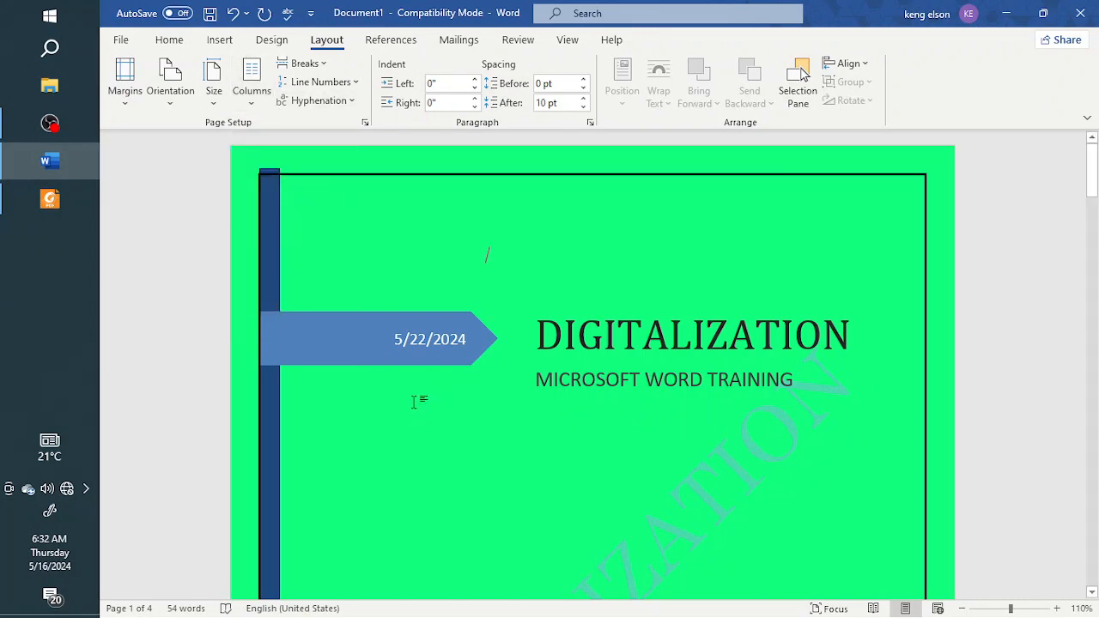
scroll(420, 378, "down", 5)
scroll(420, 370, "down", 20)
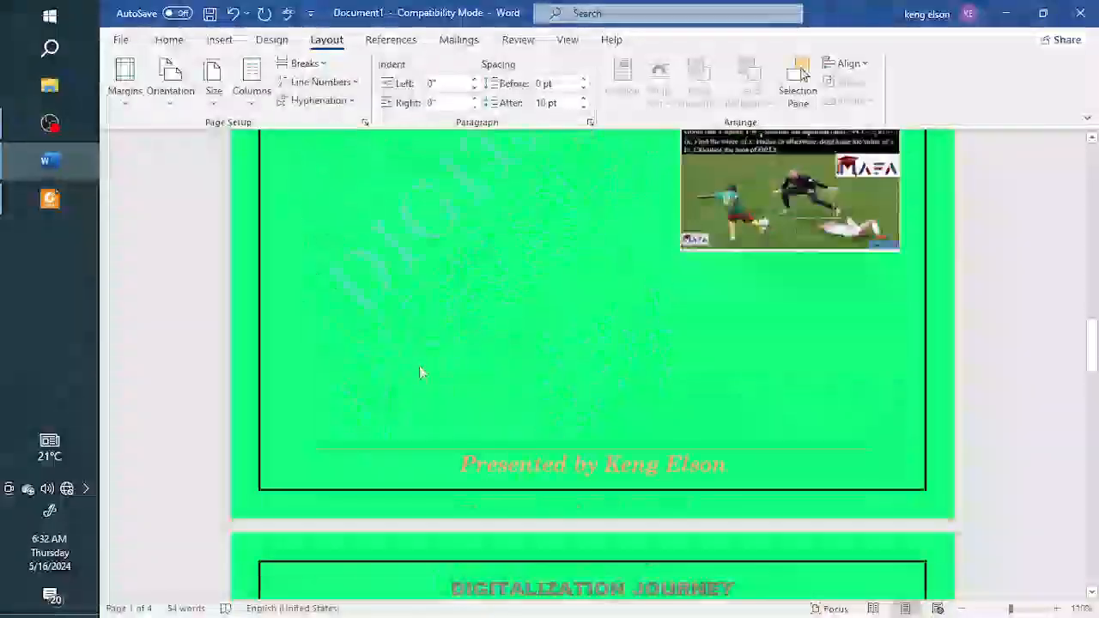
scroll(420, 343, "down", 3)
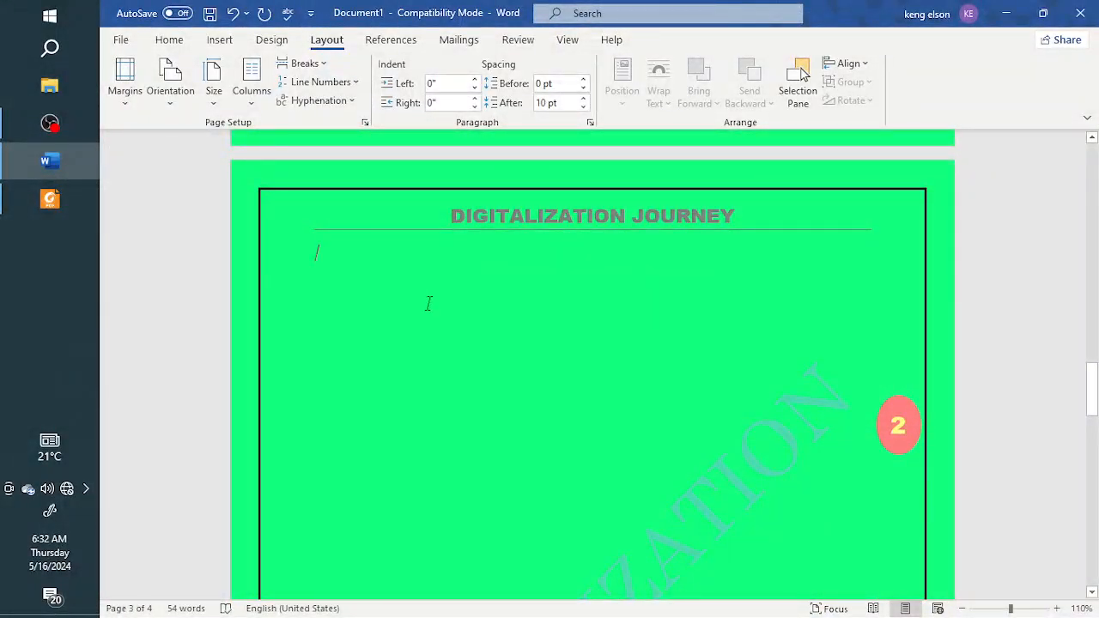
scroll(437, 297, "up", 2)
scroll(432, 296, "down", 1)
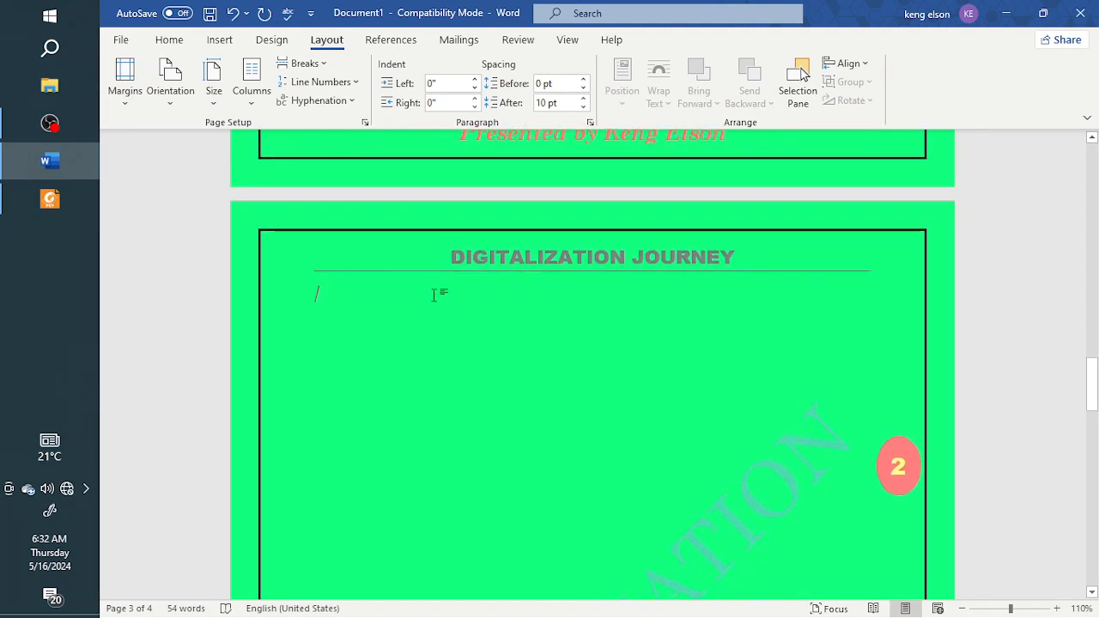
scroll(433, 294, "up", 3)
scroll(436, 293, "down", 3)
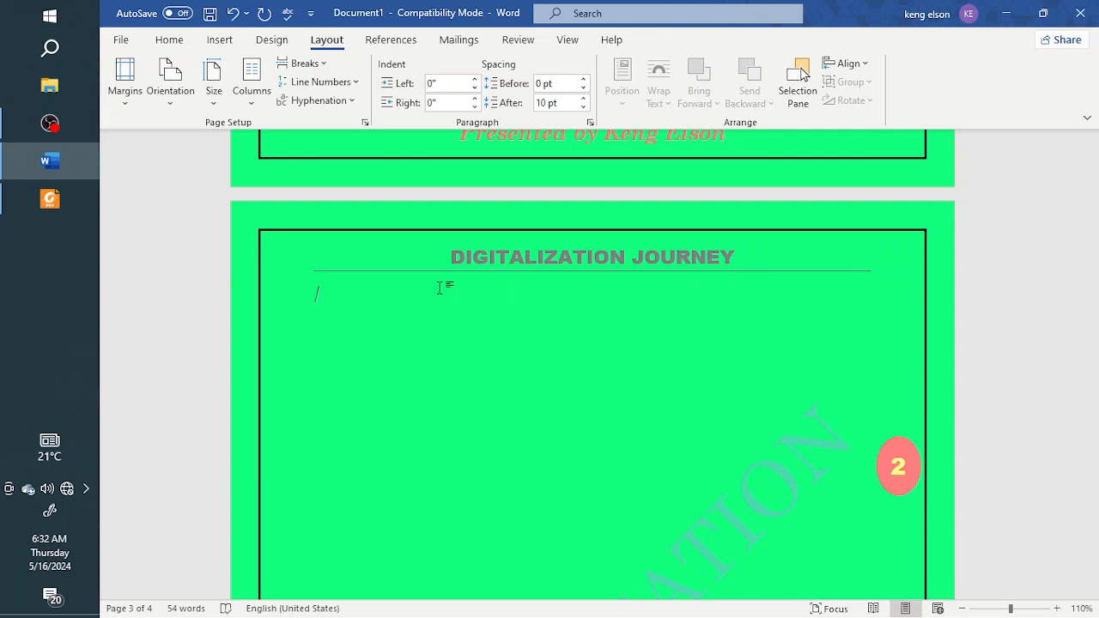
Step: Search the computer for "form 2" and open the FORM 2 5th seq document in Foxit PDF Reader
left_click(56, 52)
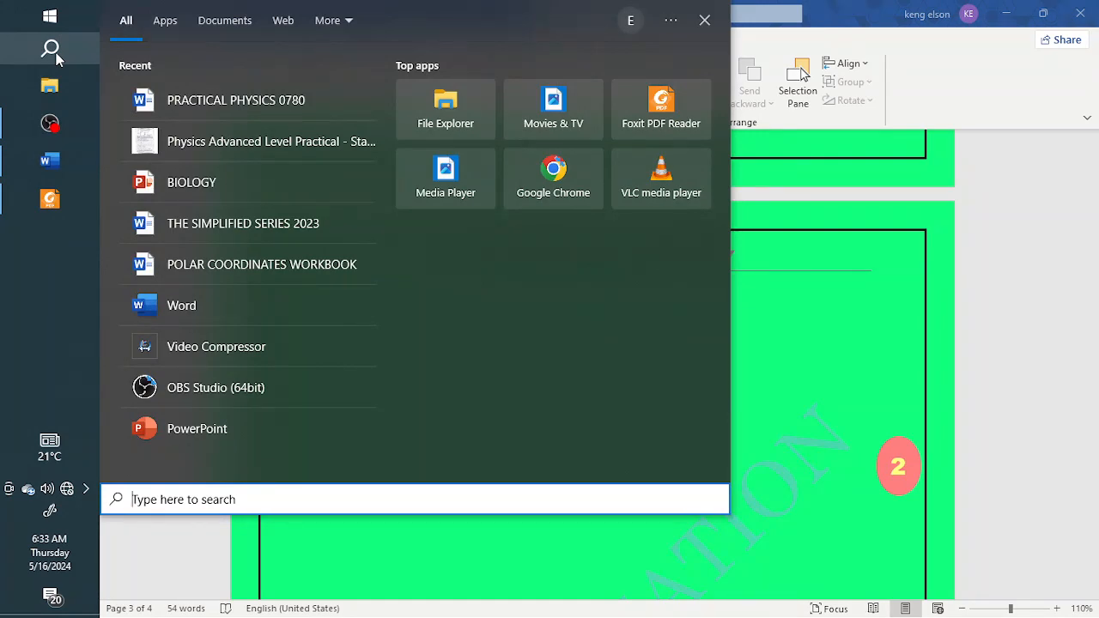
type("form 2")
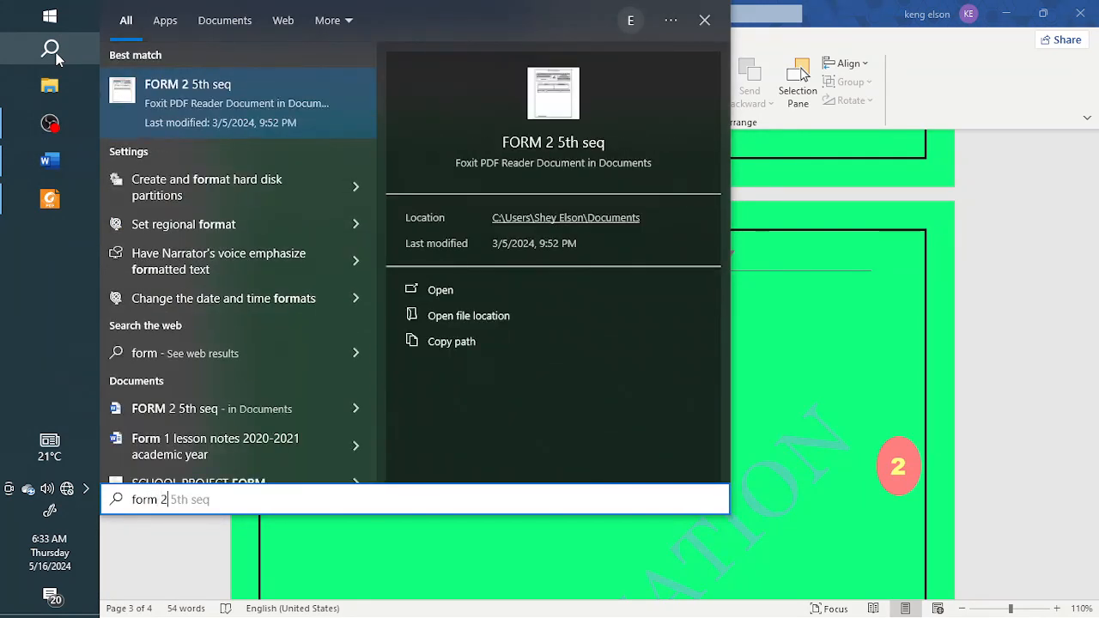
left_click(138, 98)
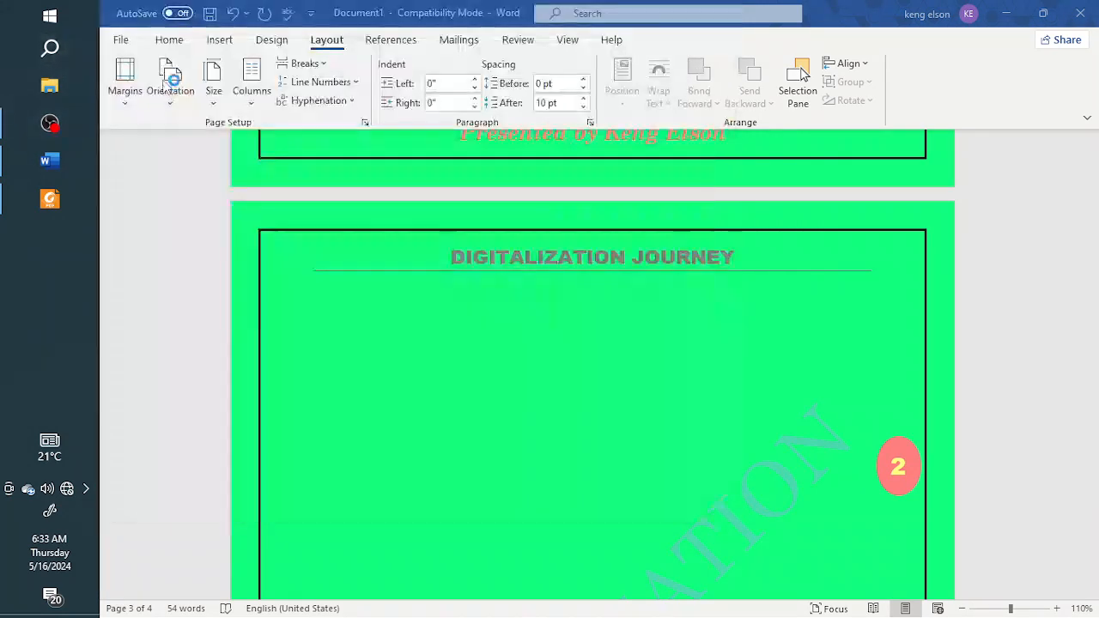
Step: Look through the FORM 2 5th seq exam paper and examine the column layout of its Section A multiple choice questions
scroll(664, 371, "down", 4)
scroll(664, 371, "down", 10)
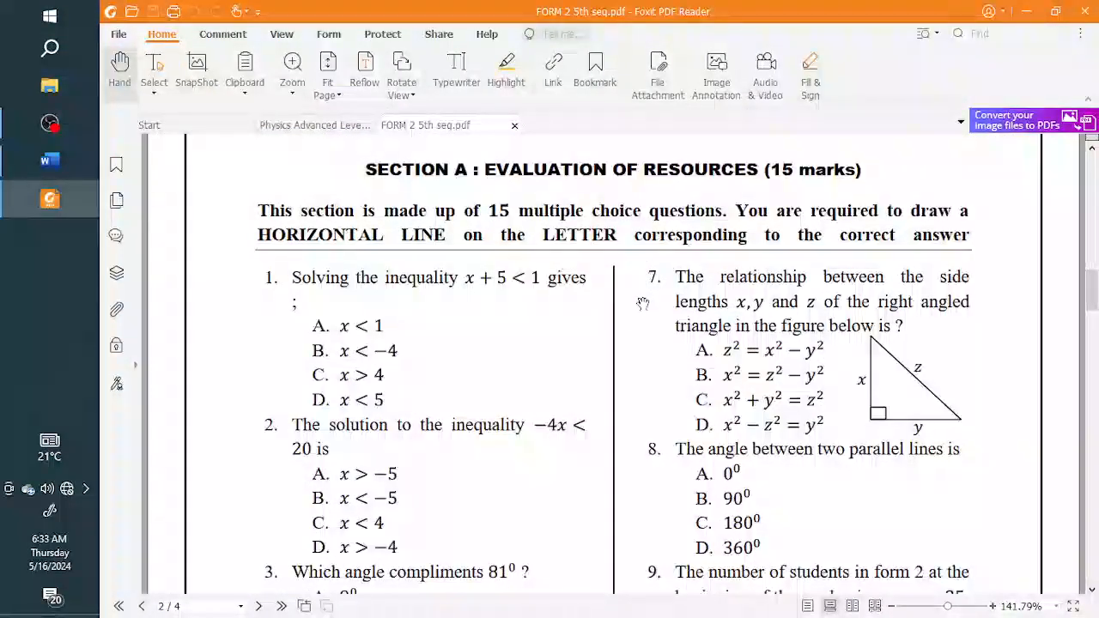
scroll(625, 335, "down", 1)
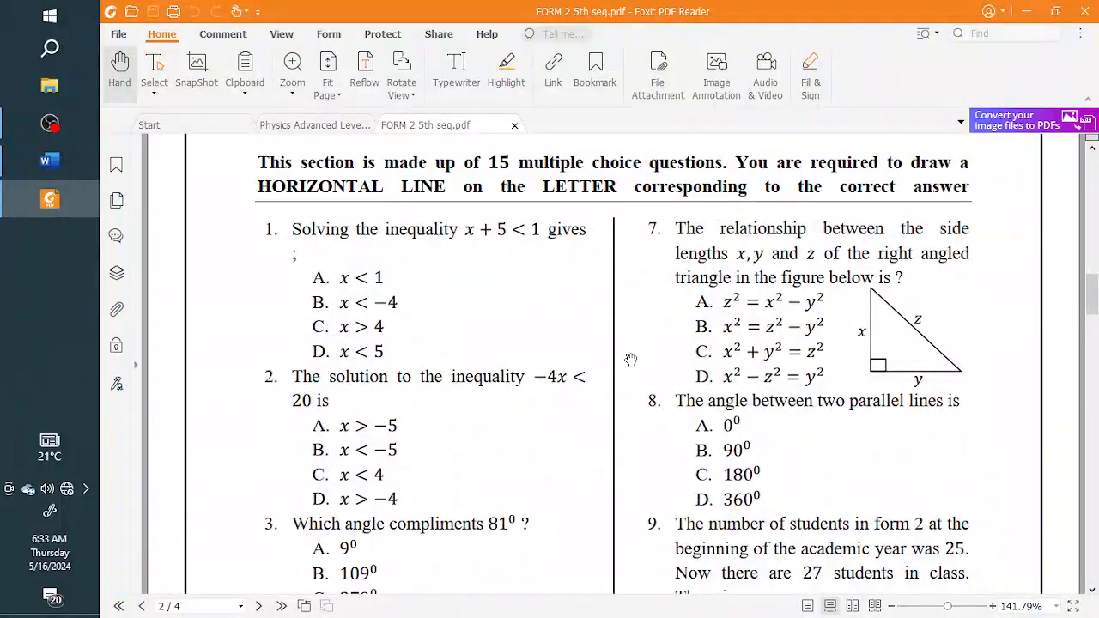
scroll(630, 360, "down", 20)
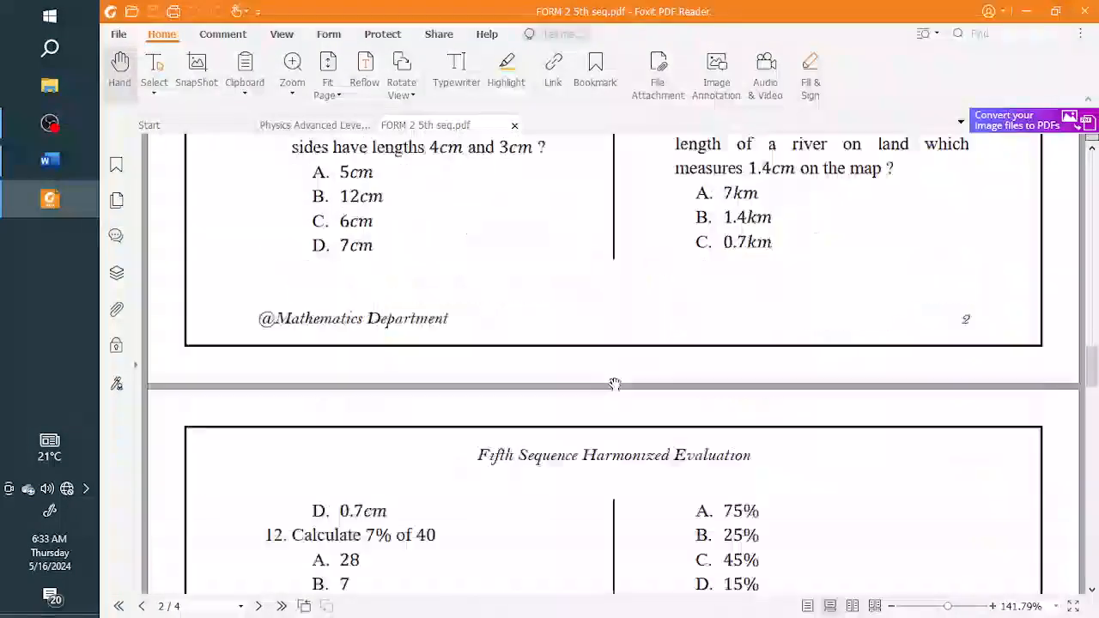
scroll(615, 384, "down", 20)
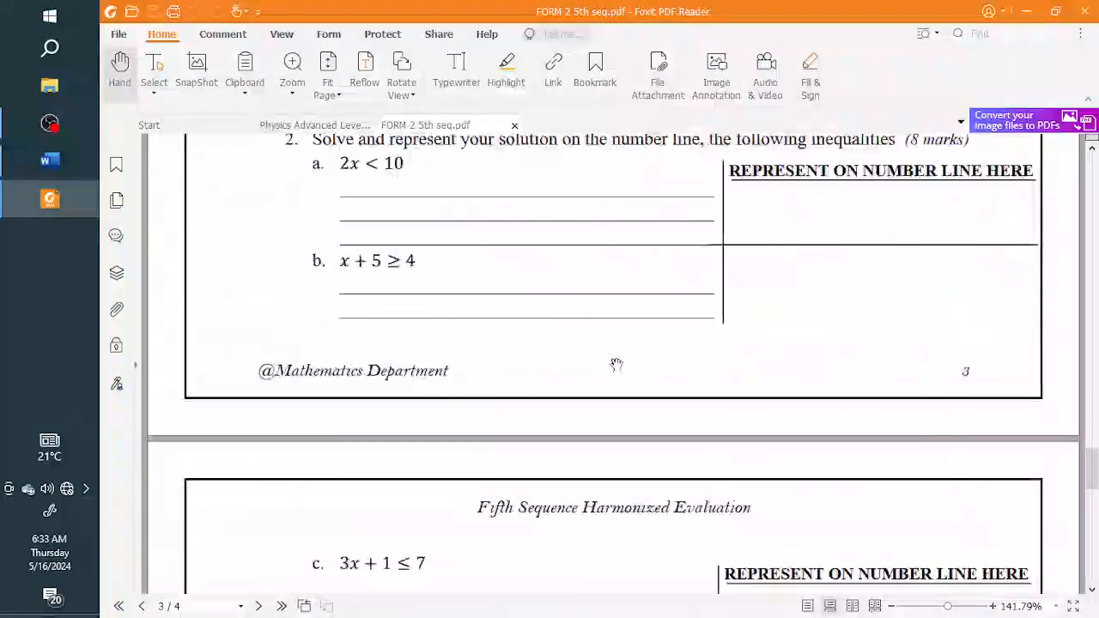
scroll(617, 364, "down", 17)
scroll(620, 356, "up", 13)
scroll(618, 354, "down", 2)
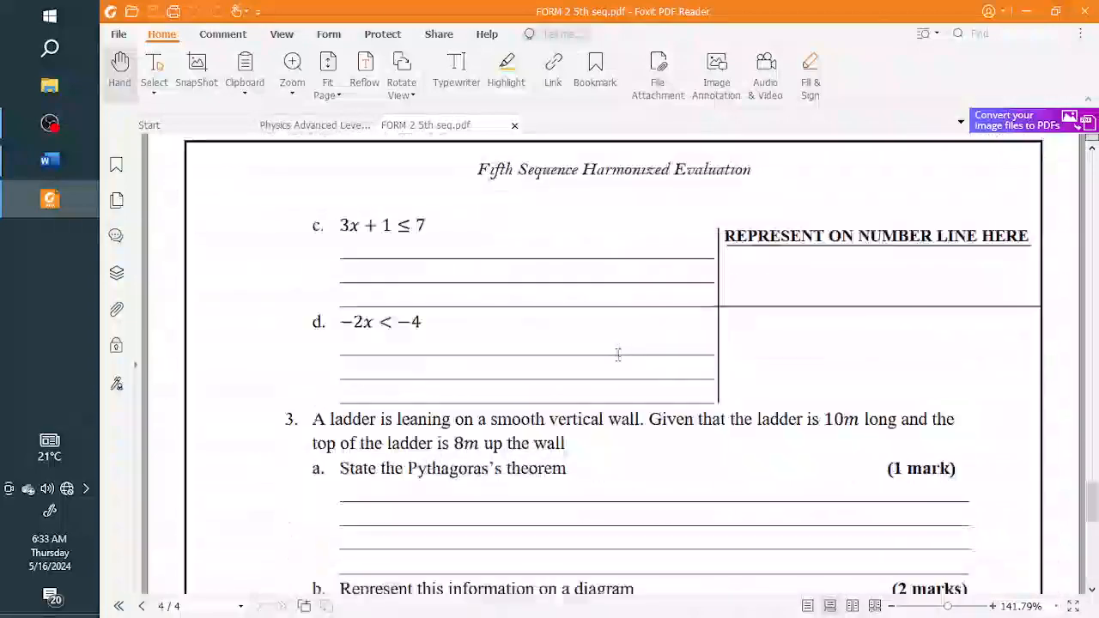
scroll(619, 355, "down", 10)
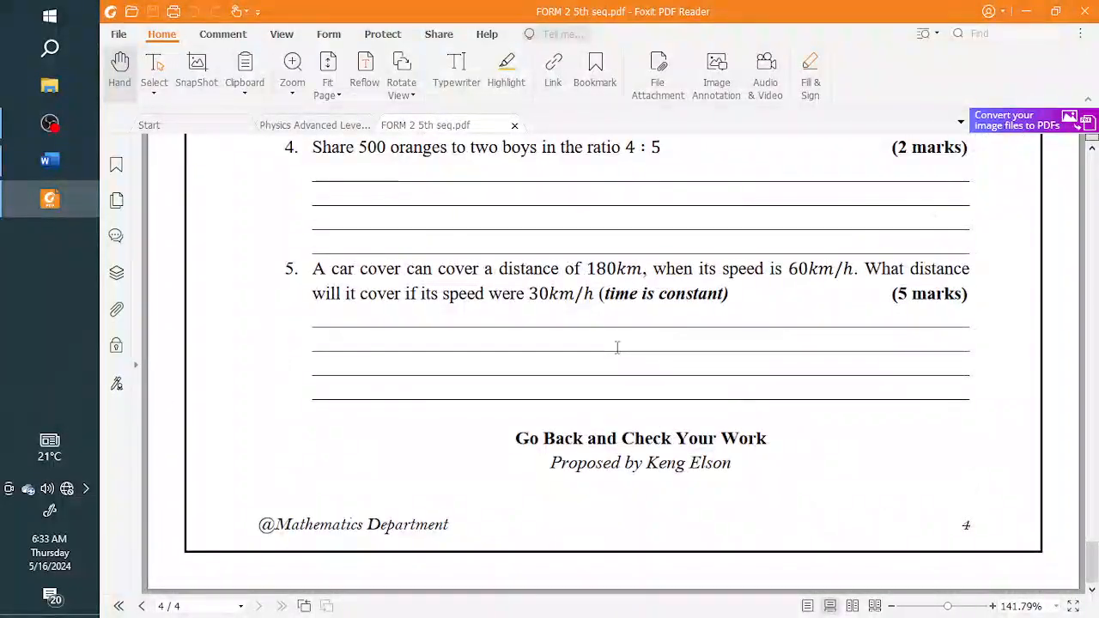
scroll(616, 344, "up", 15)
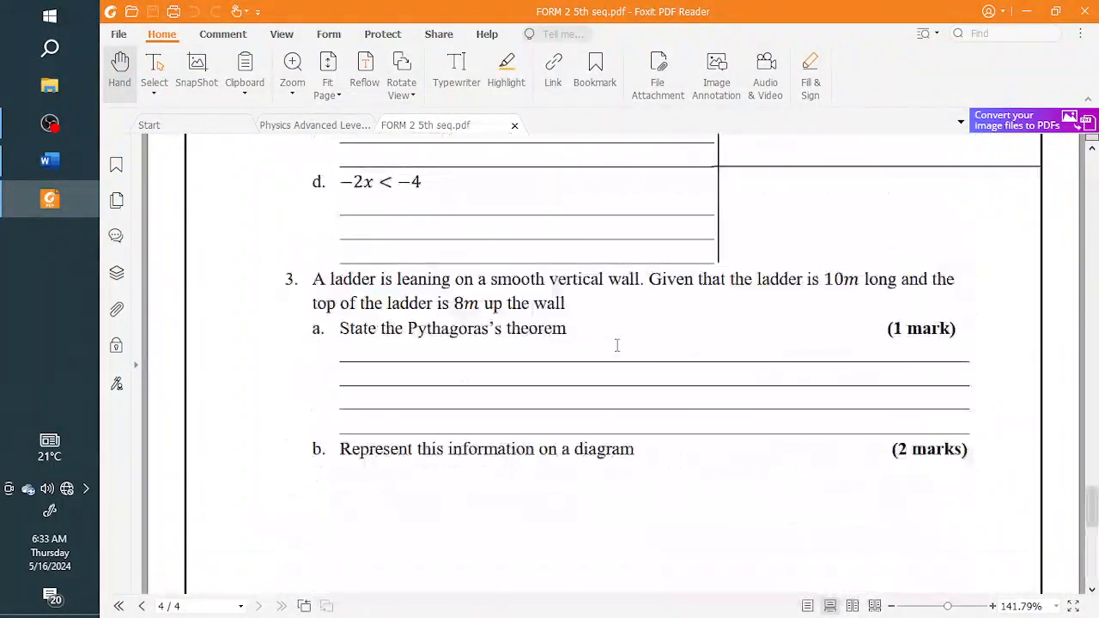
scroll(616, 352, "up", 15)
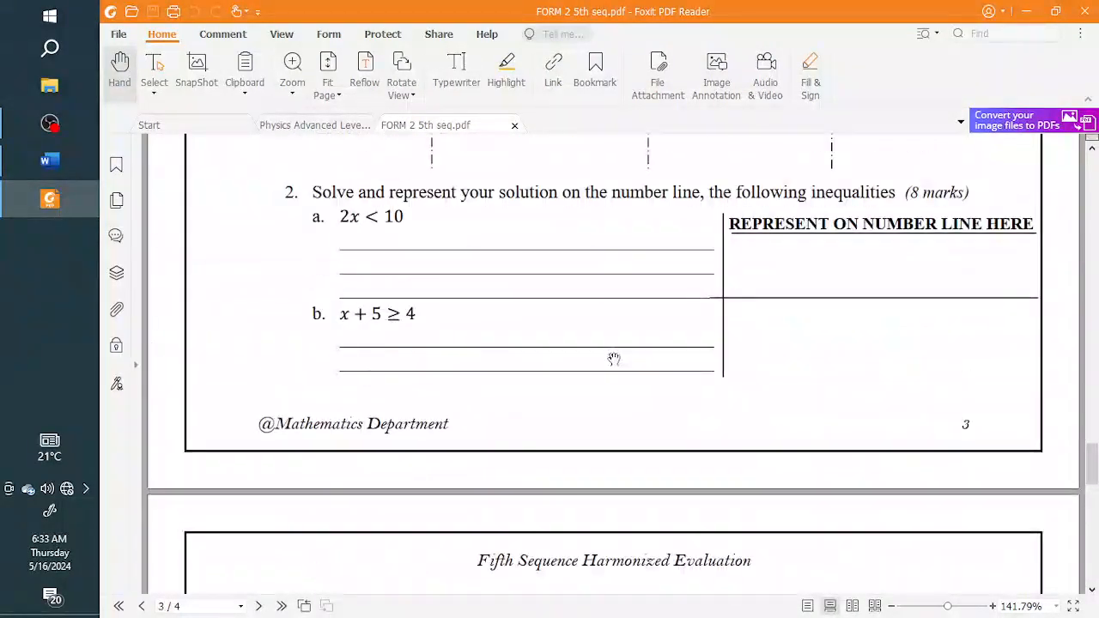
scroll(614, 355, "up", 20)
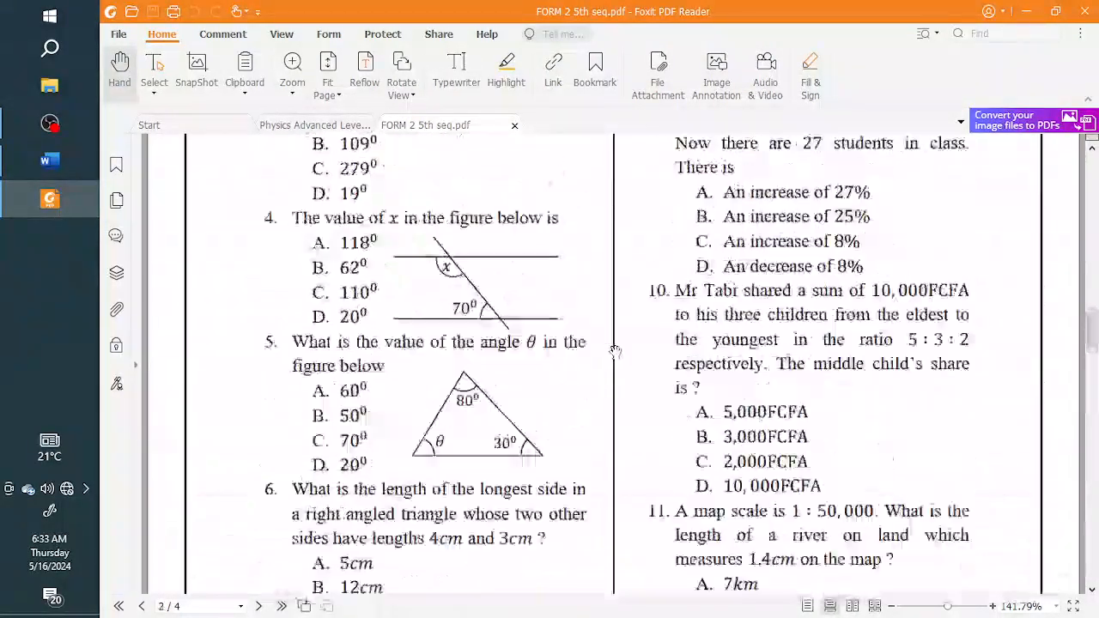
scroll(615, 350, "up", 8)
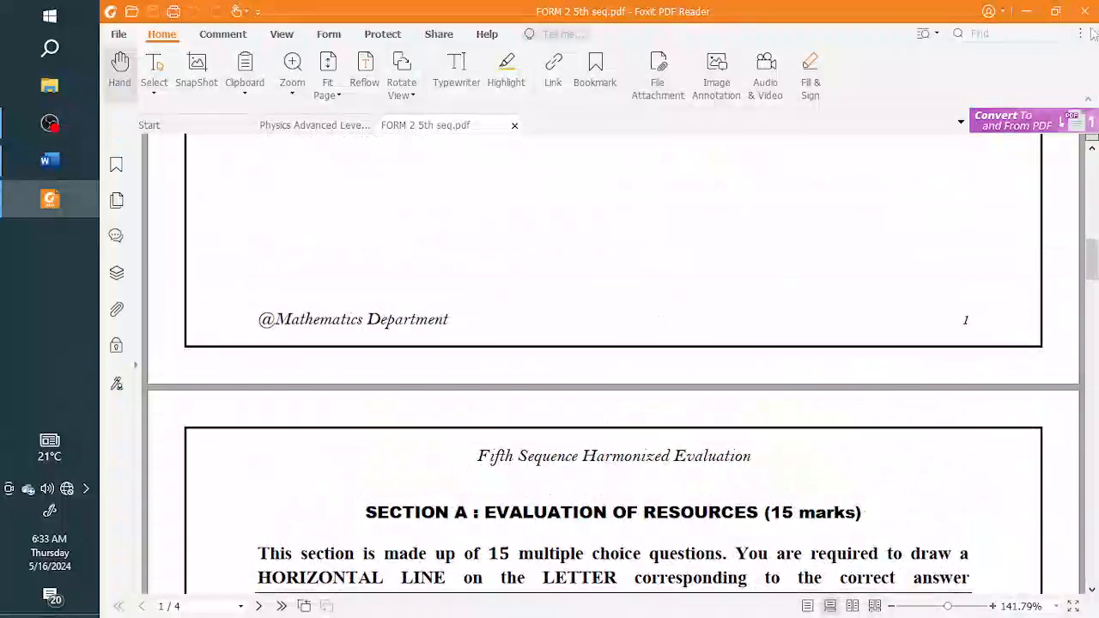
scroll(580, 397, "down", 5)
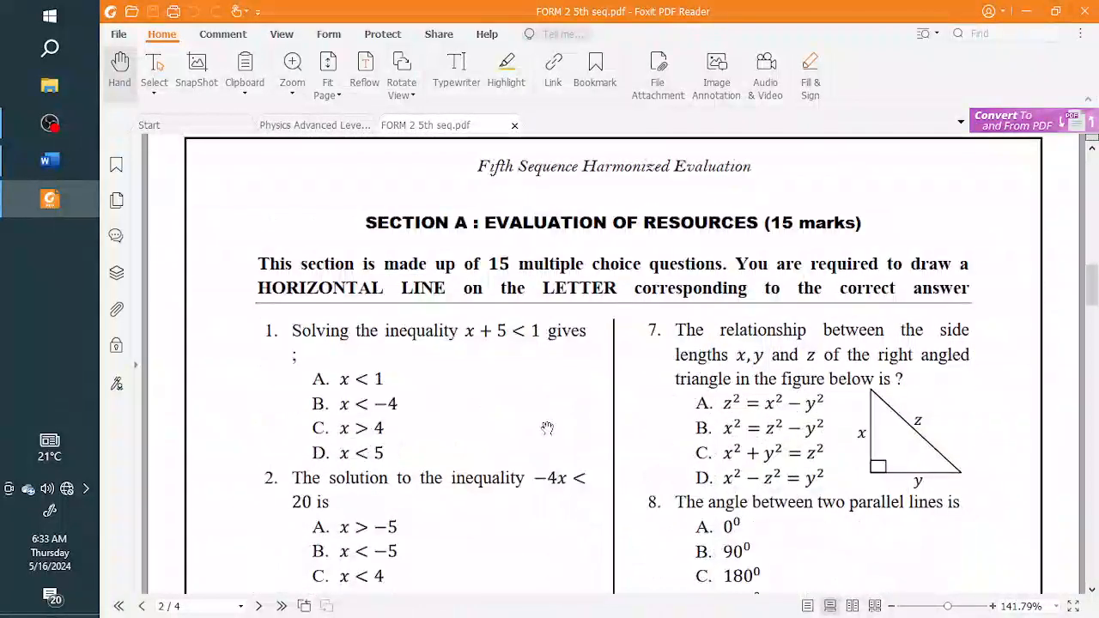
scroll(547, 428, "down", 1)
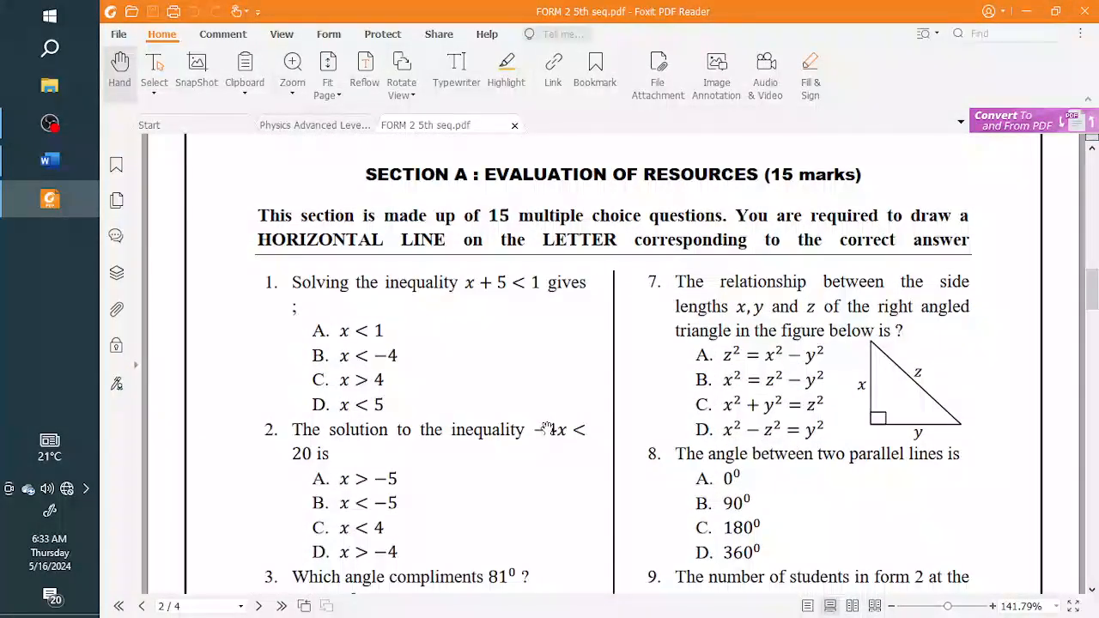
Step: Search the computer for "form 5" and open the Word version of the FORM 2 5th seq document
left_click(38, 64)
type("form 5")
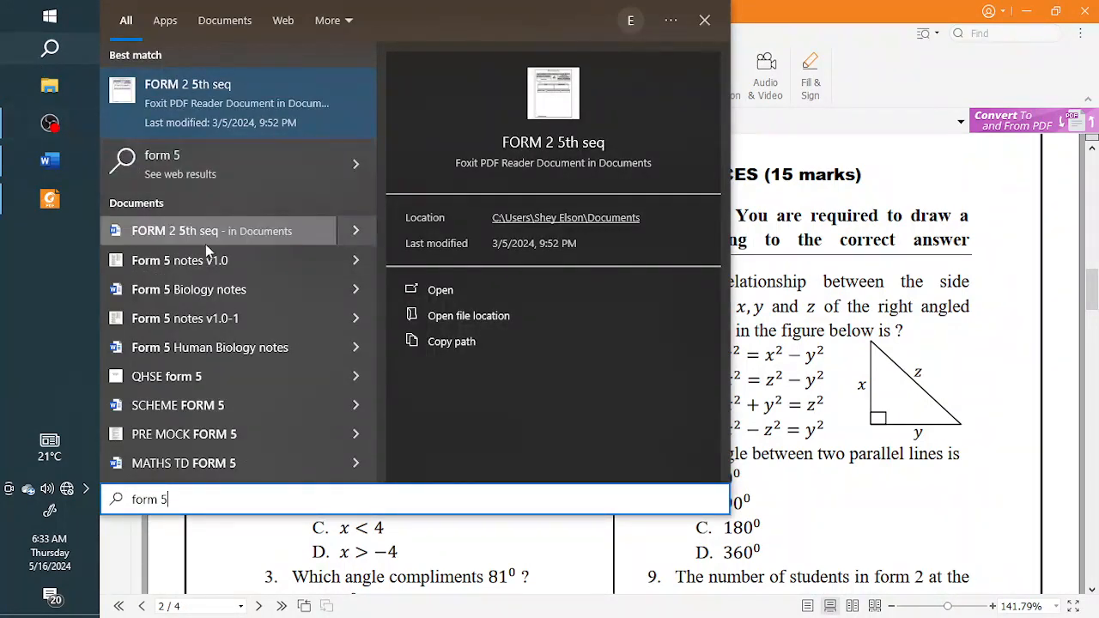
left_click(163, 238)
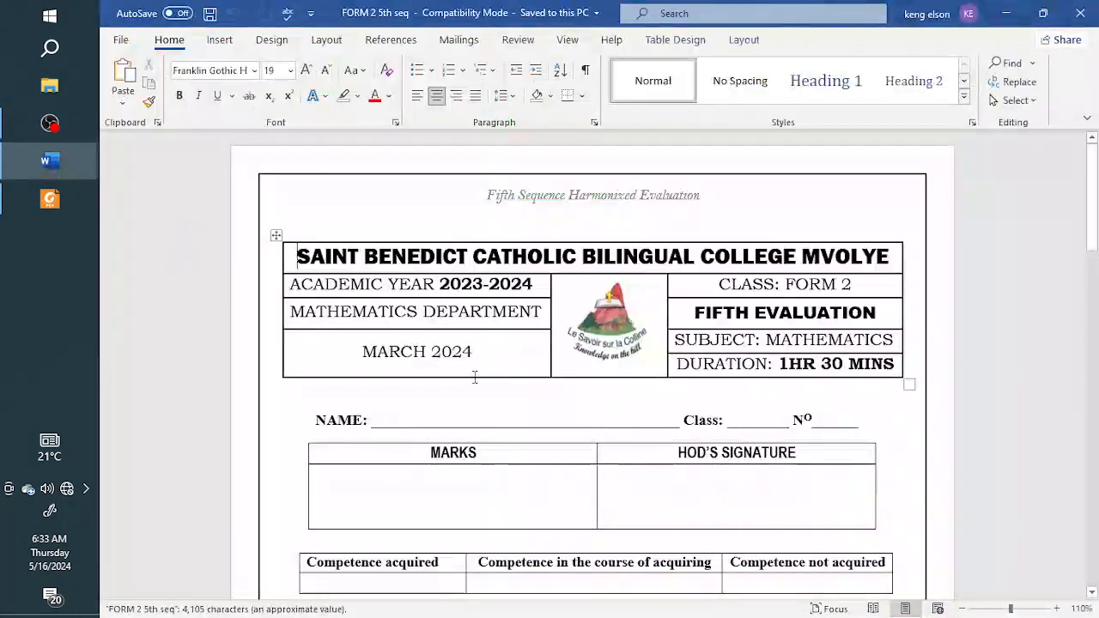
Step: Select the Section A multiple choice questions, from question 1 through the number line of question 14, for copying
scroll(478, 370, "down", 5)
scroll(479, 370, "down", 10)
scroll(477, 356, "up", 4)
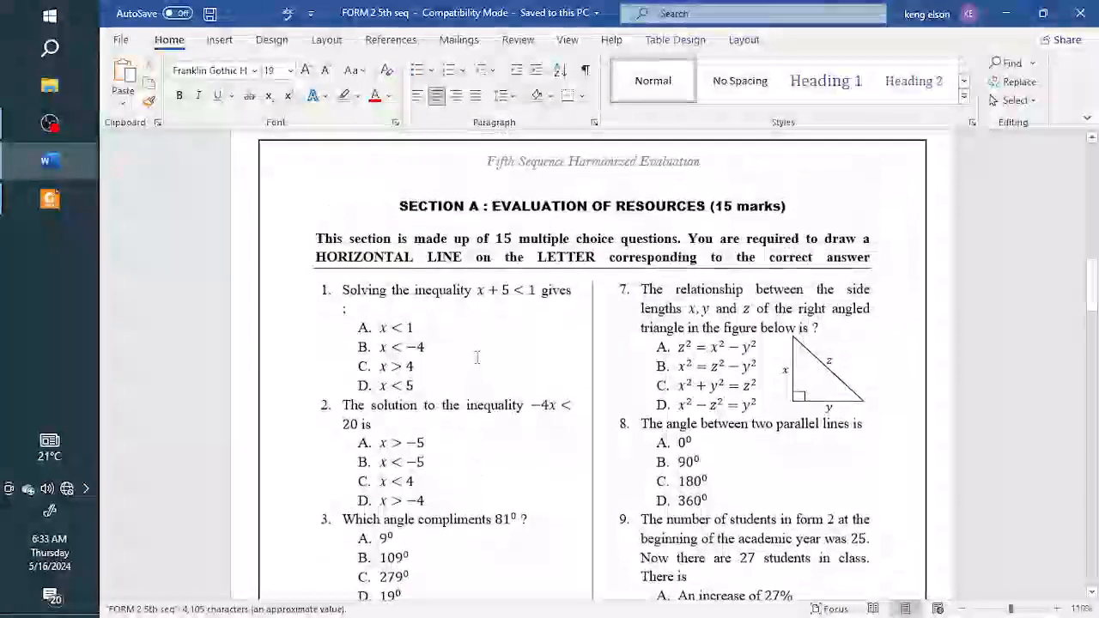
scroll(500, 295, "down", 1)
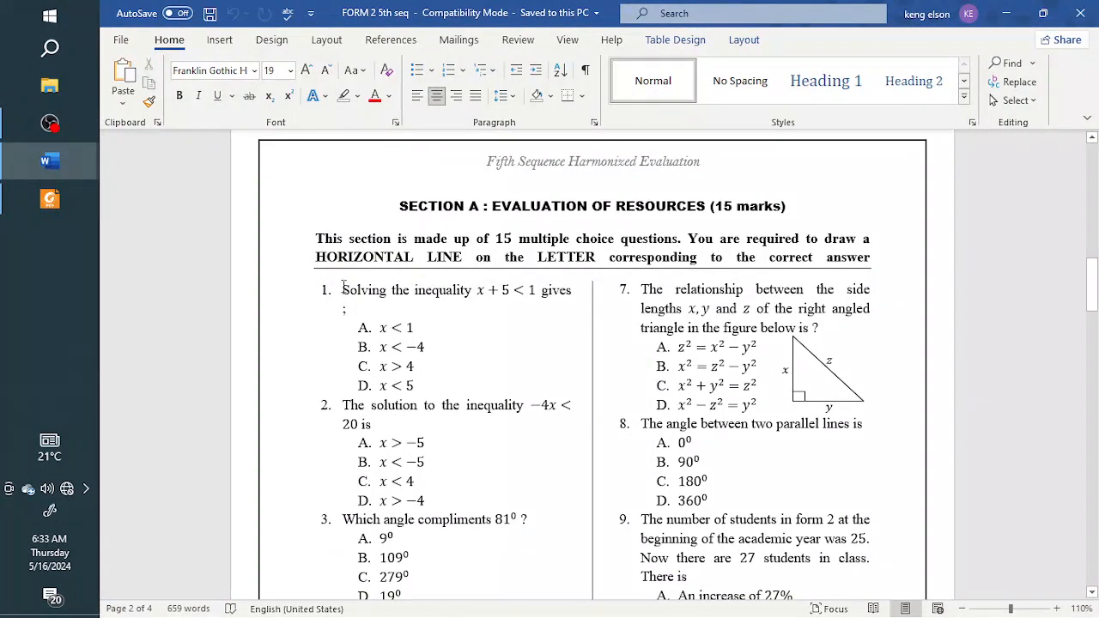
left_click_drag(338, 287, 845, 325)
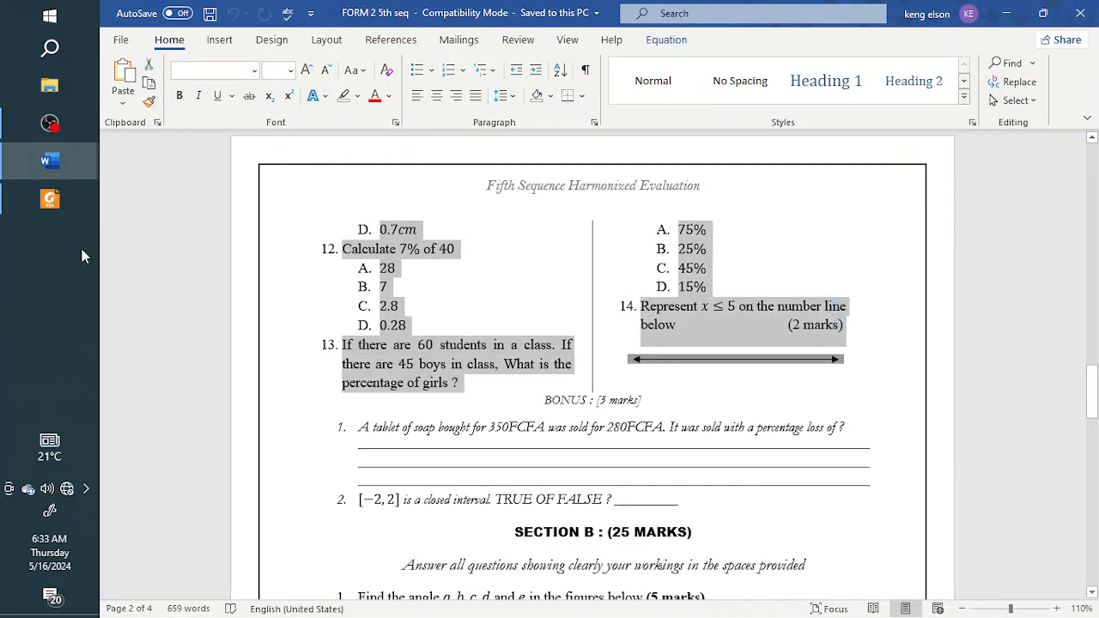
Step: Paste the copied questions onto the blank third page of Document1 and make the "Represent x ≤ 5" line option E of question 13
mouse_move(68, 171)
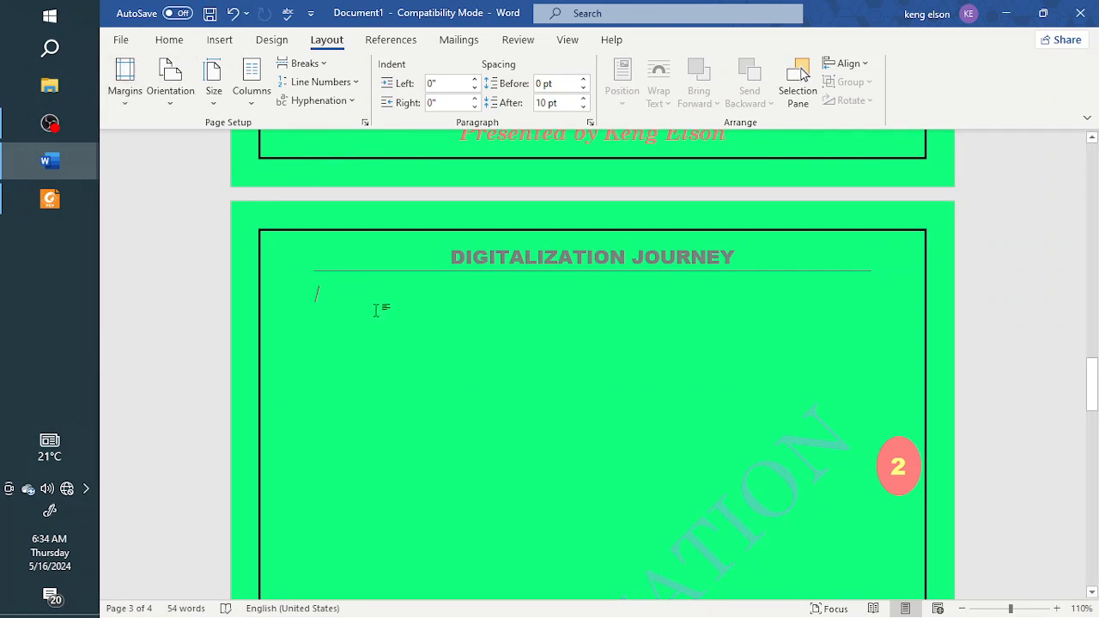
key("ctrl+v")
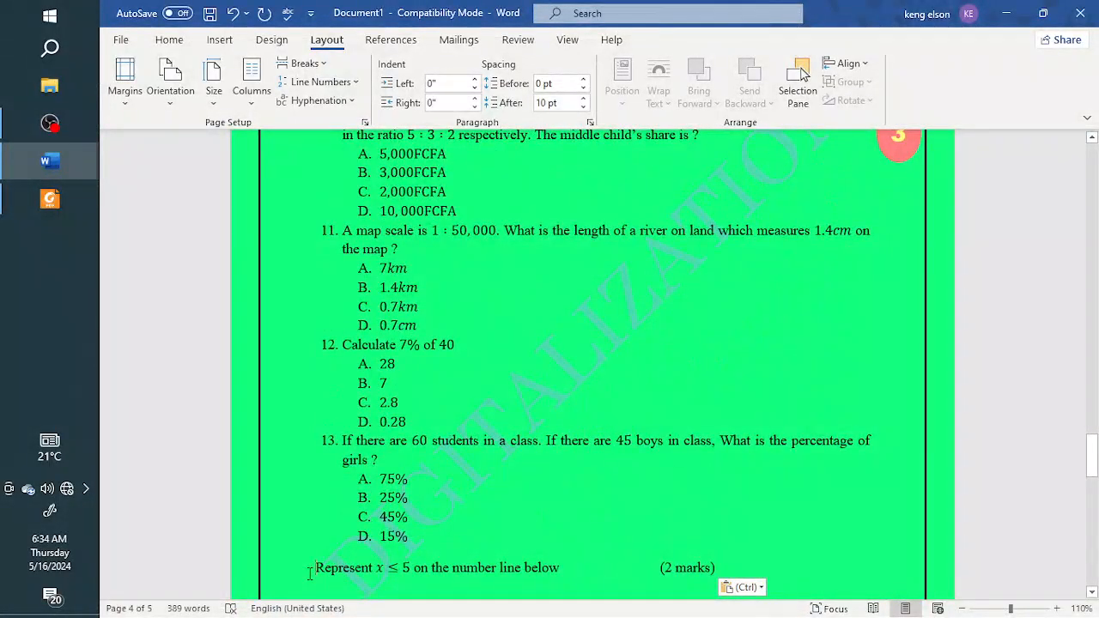
key("BackSpace")
key("Return")
Step: Delete the surplus blank lines and empty page around the end of the pasted questions
scroll(520, 383, "up", 11)
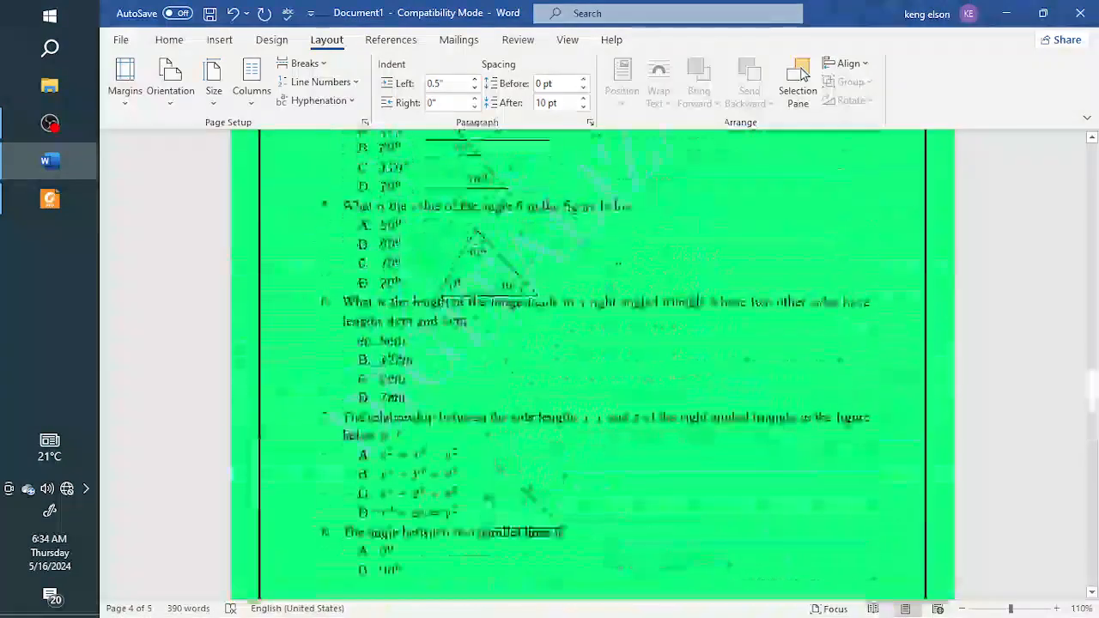
scroll(529, 347, "up", 12)
scroll(529, 347, "down", 3)
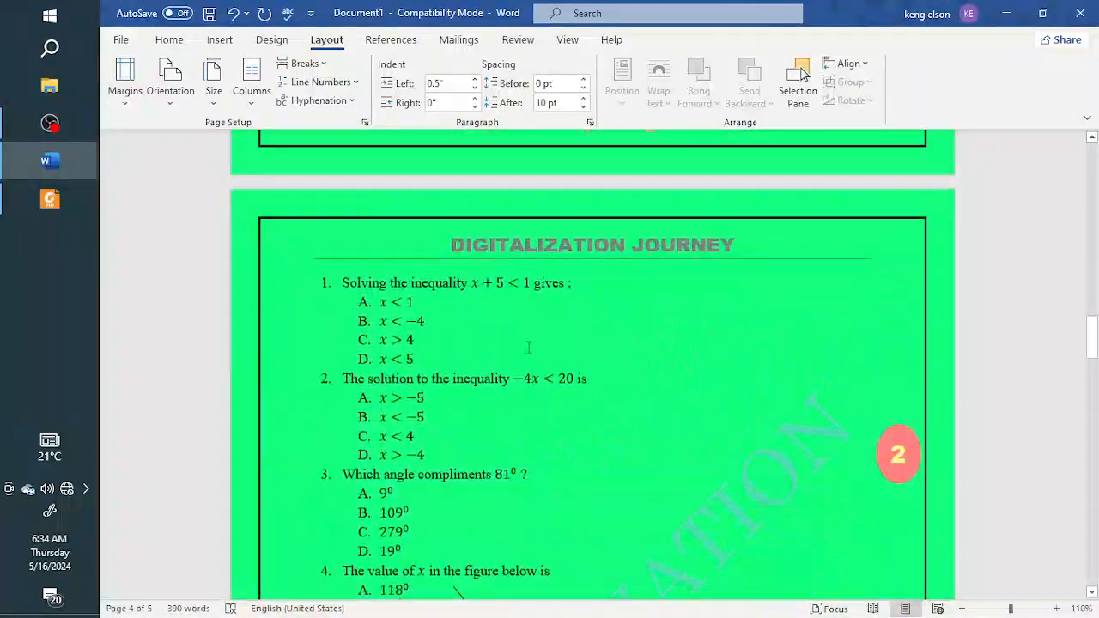
scroll(529, 347, "down", 1)
scroll(488, 361, "down", 20)
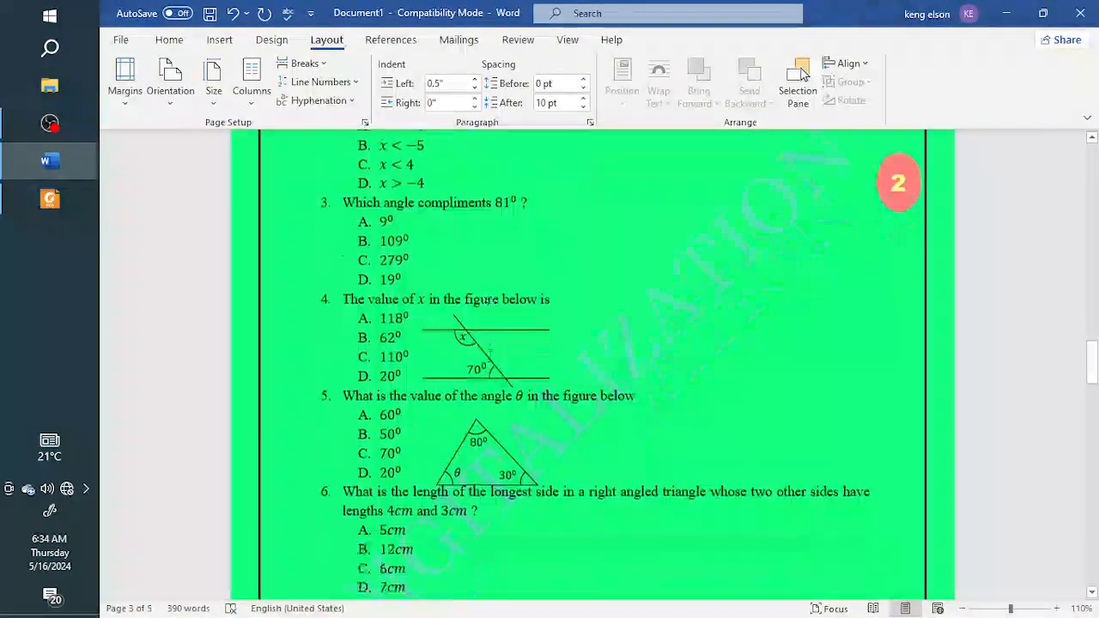
scroll(485, 355, "down", 16)
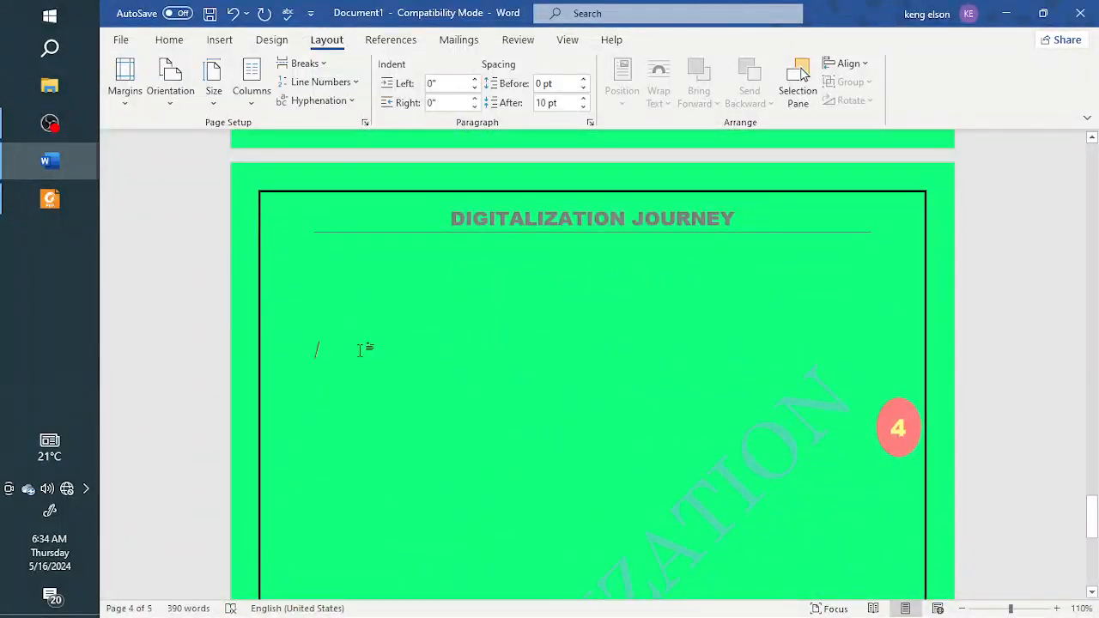
scroll(373, 401, "up", 2)
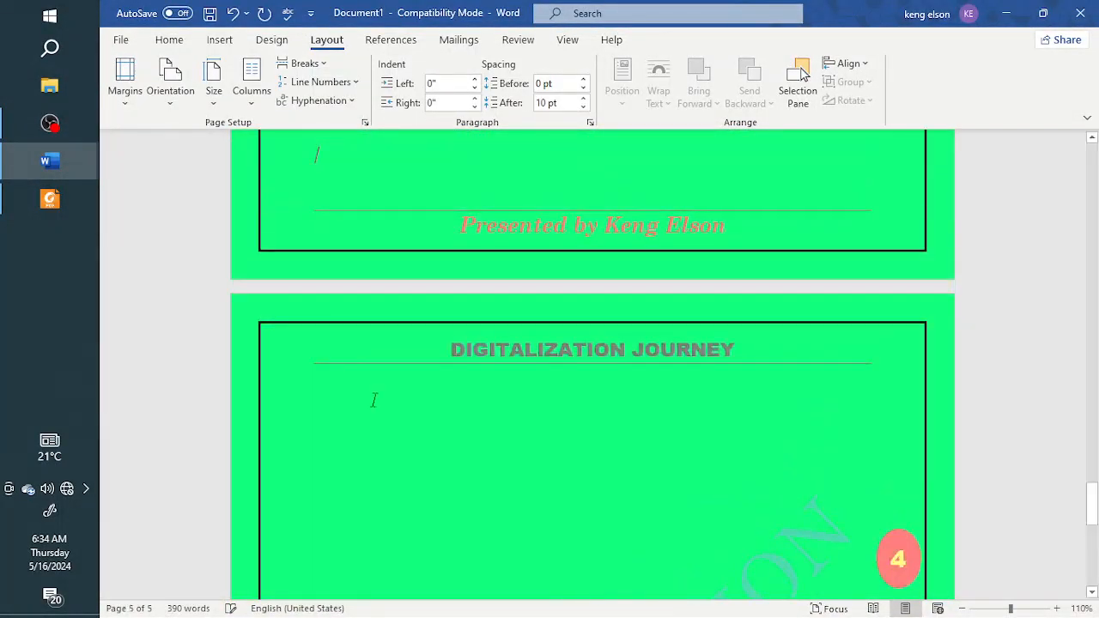
left_click_drag(326, 403, 339, 545)
key("Delete")
left_click_drag(317, 396, 349, 594)
key("Delete")
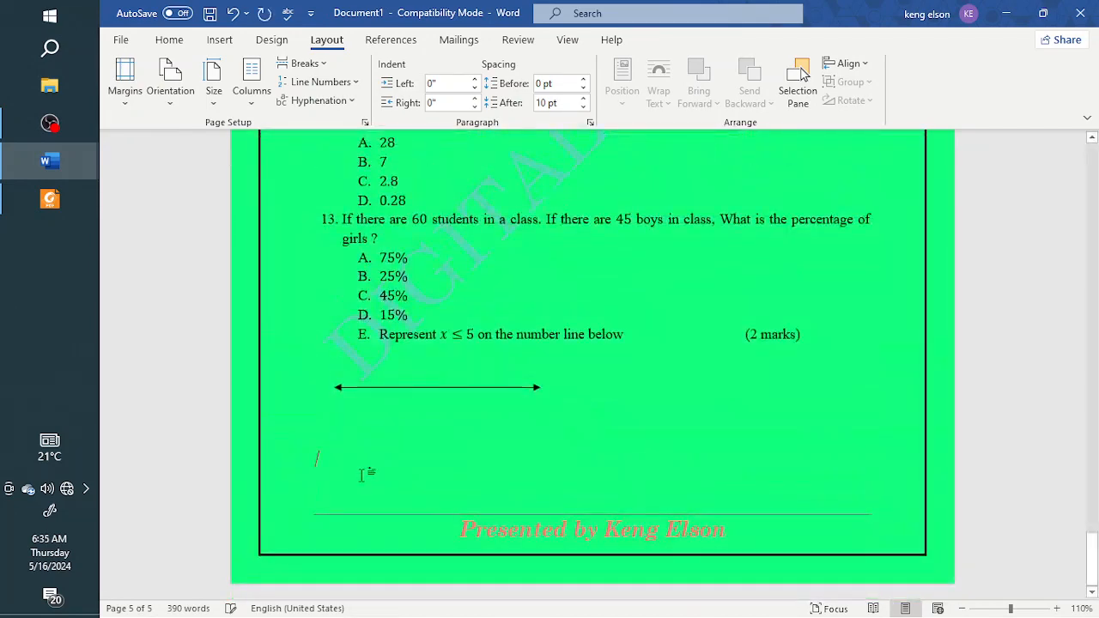
Step: Remove the green page background by setting the page color to No Color
scroll(367, 468, "up", 3)
scroll(368, 465, "up", 15)
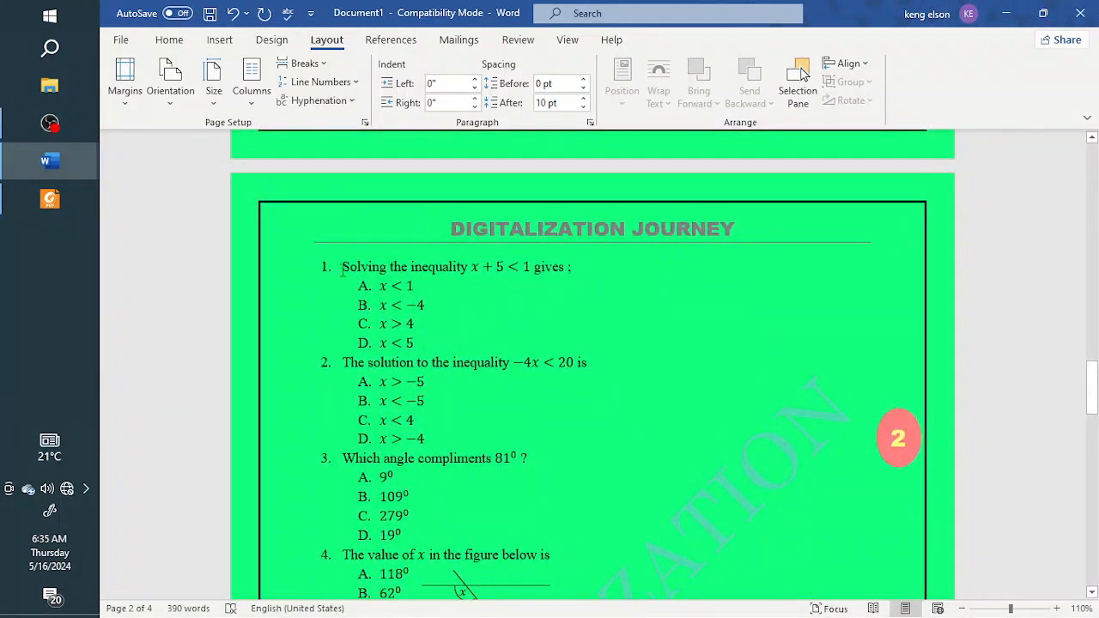
left_click(273, 39)
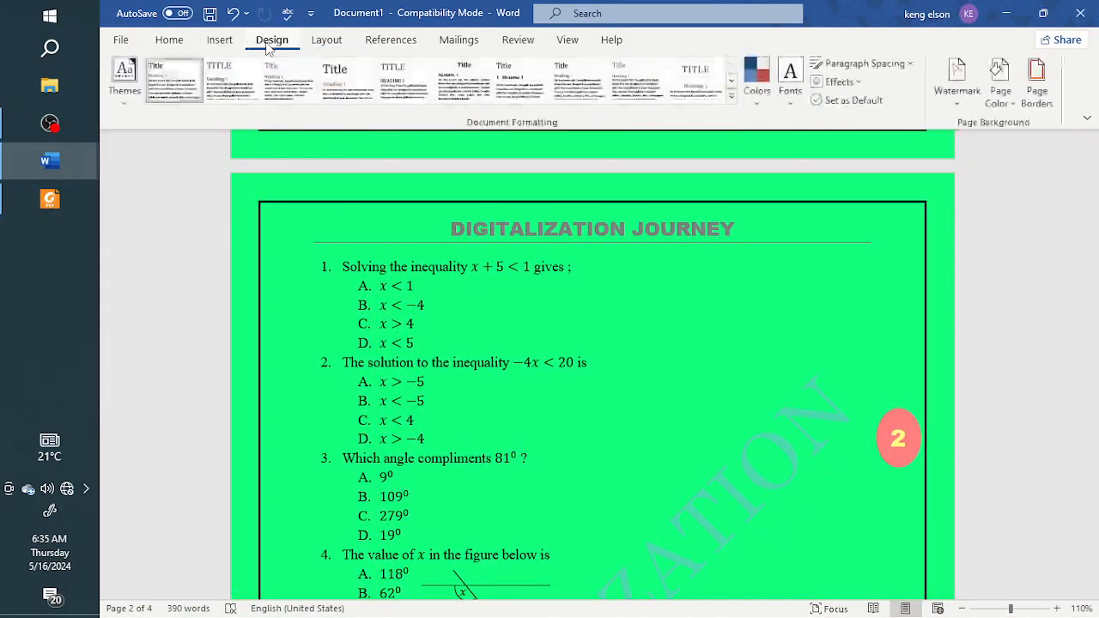
left_click(1038, 86)
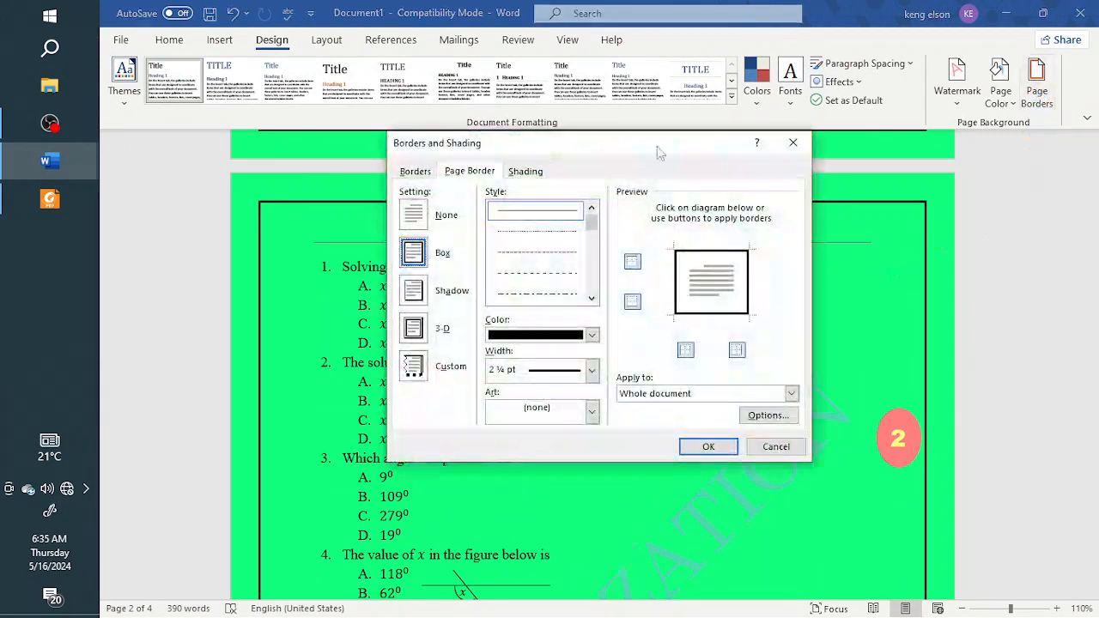
key("Escape")
left_click(1002, 92)
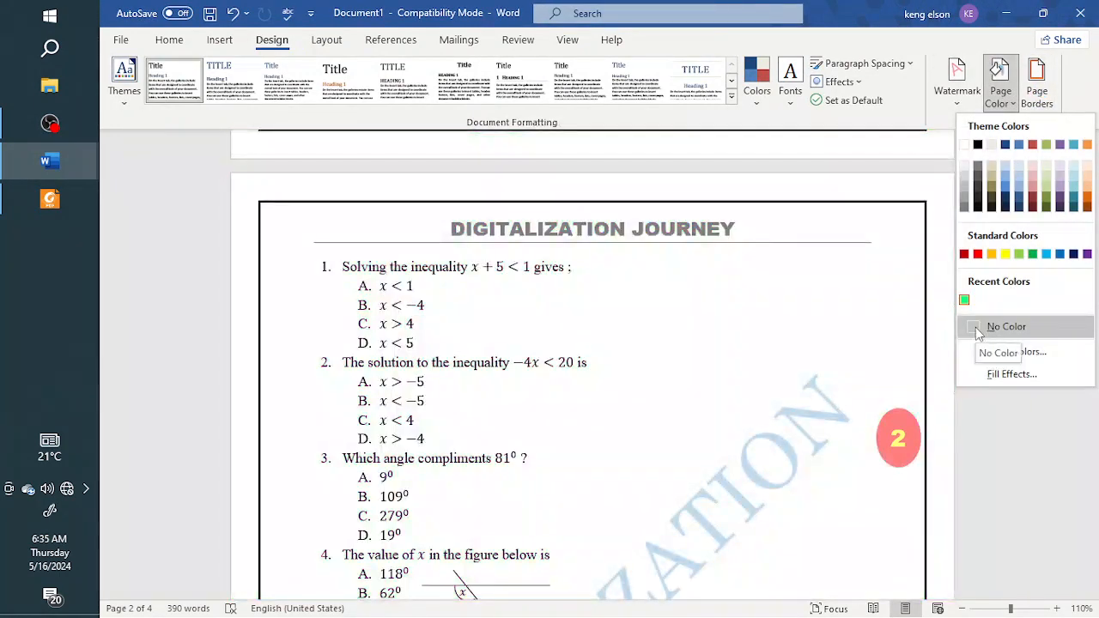
left_click(996, 327)
Step: Select all the pasted questions, including the number line, and arrange them in two columns
scroll(707, 407, "down", 1)
scroll(706, 405, "up", 2)
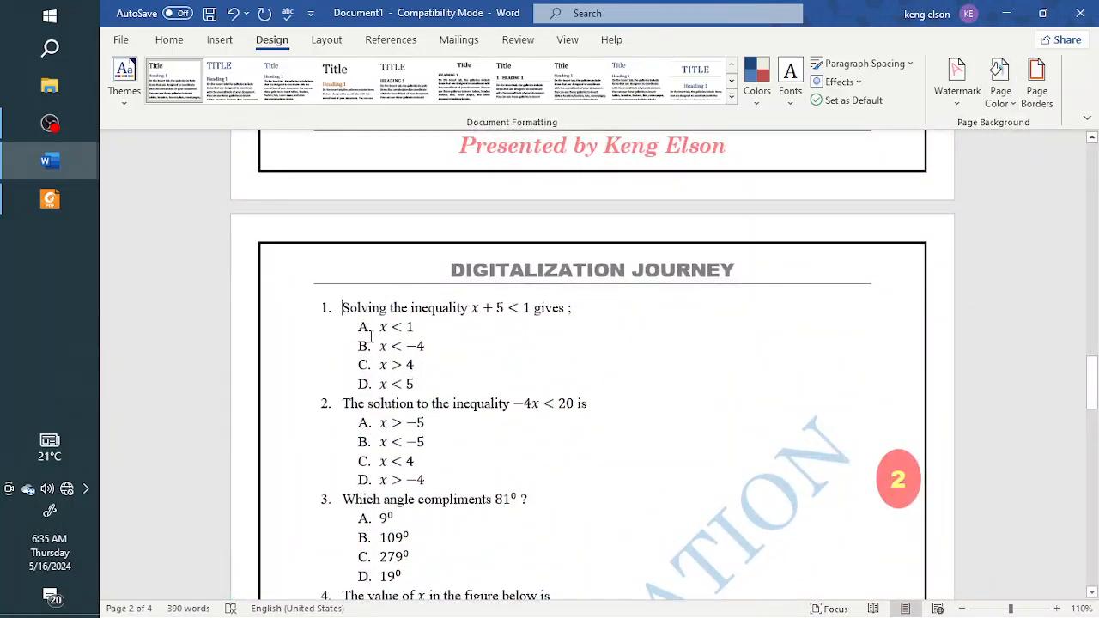
left_click_drag(342, 308, 546, 483)
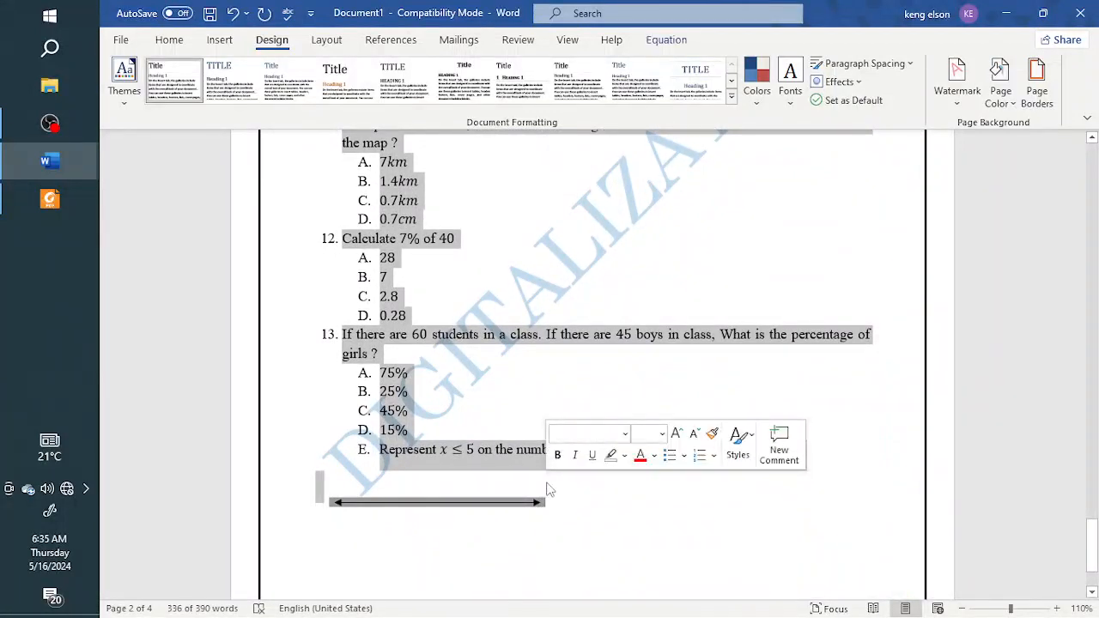
left_click(325, 40)
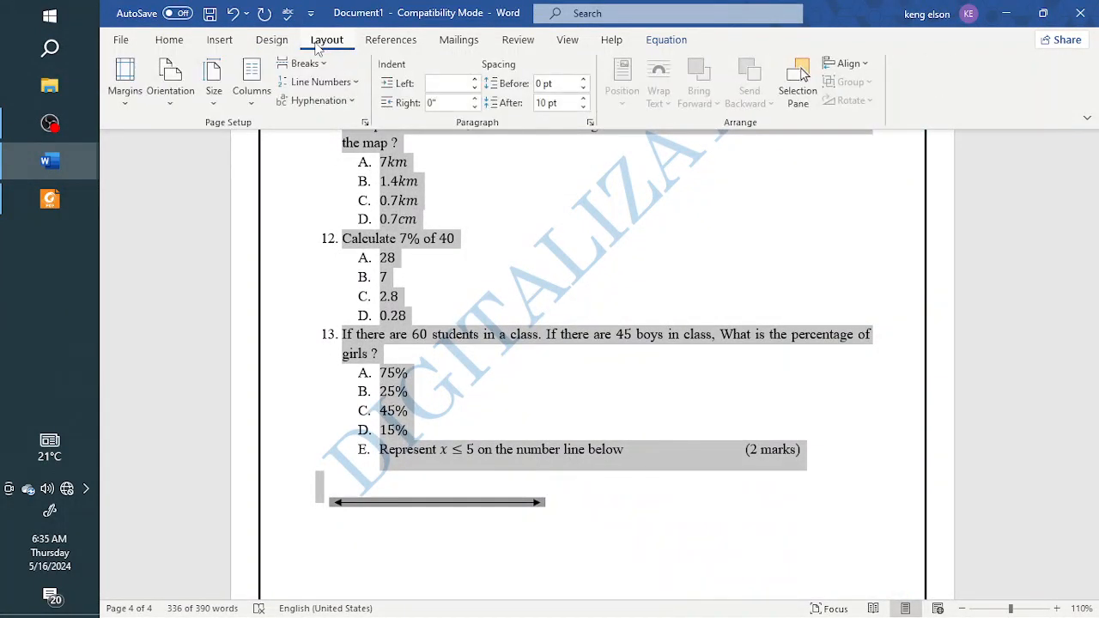
left_click(248, 101)
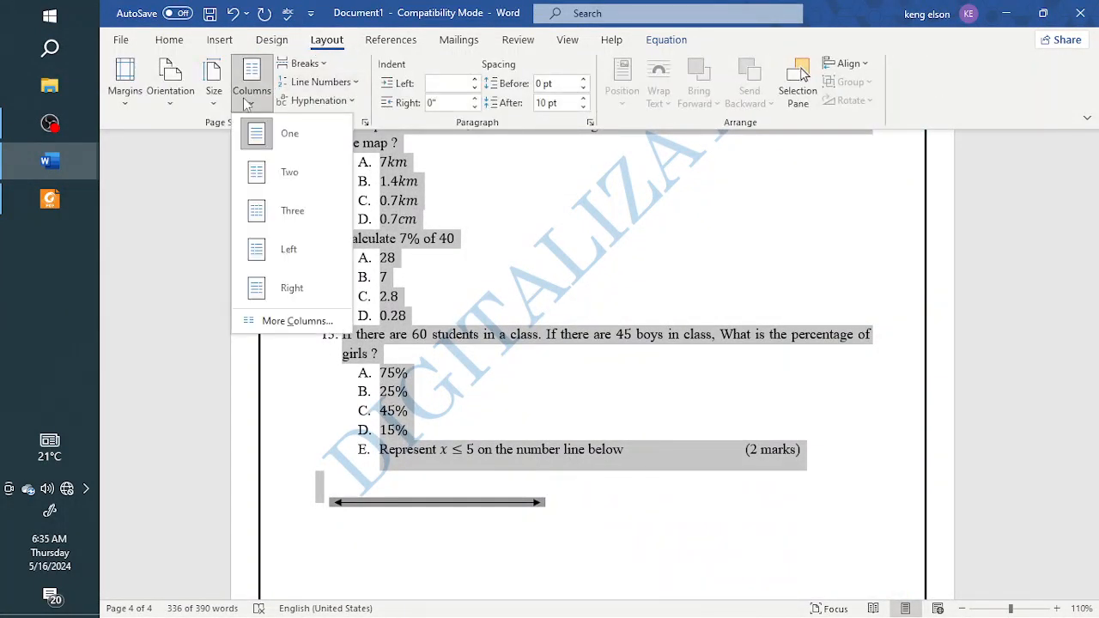
left_click(266, 176)
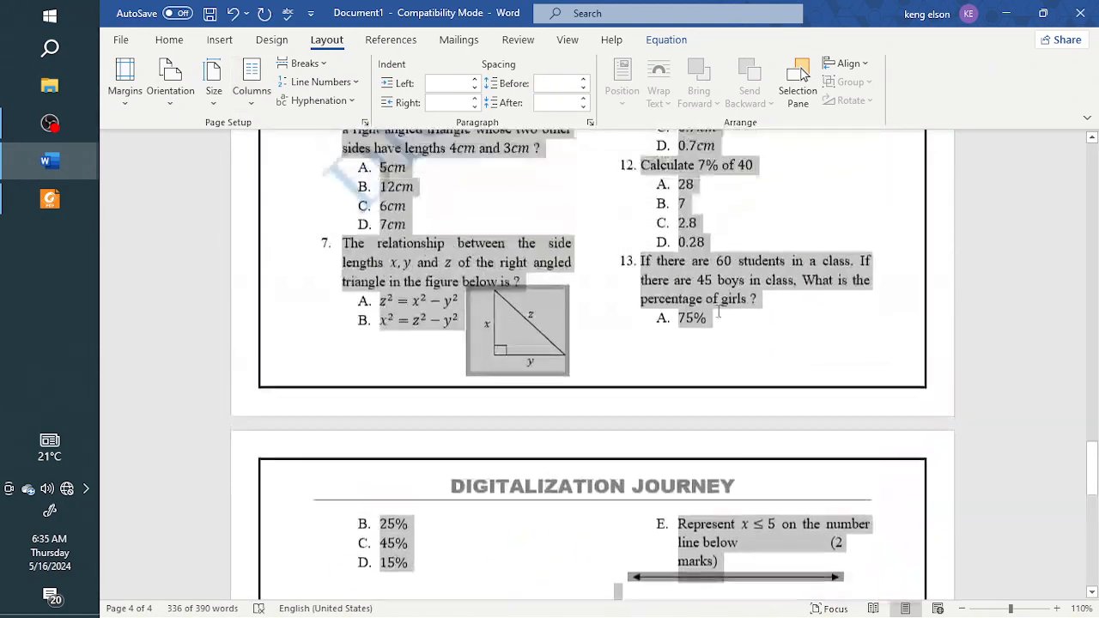
Step: Add a line between the two columns of the selected questions
scroll(720, 314, "up", 10)
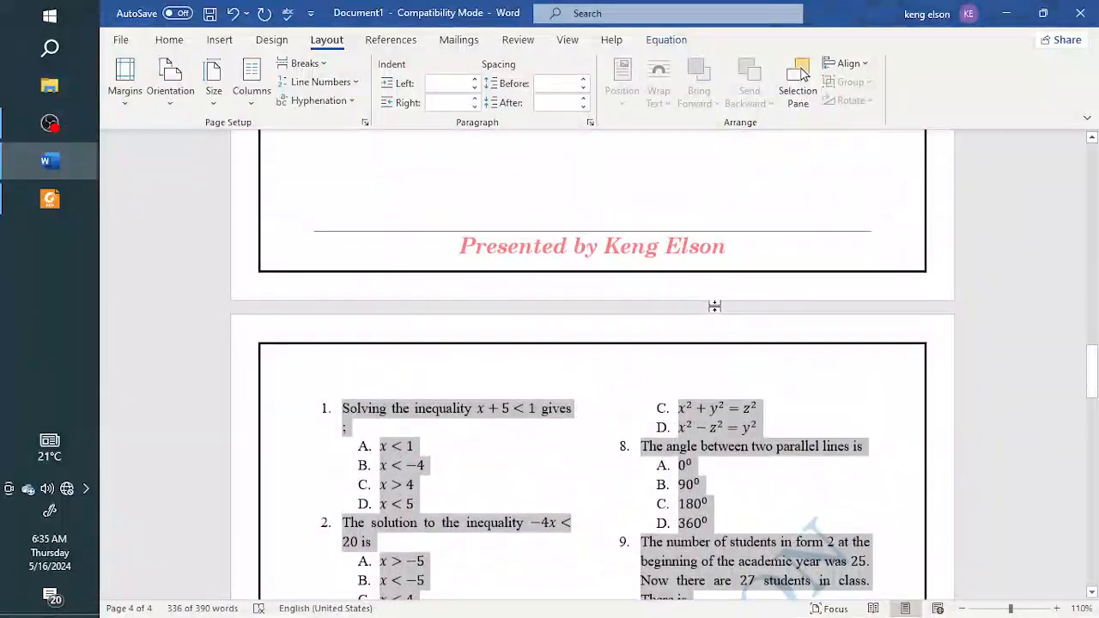
scroll(717, 307, "down", 10)
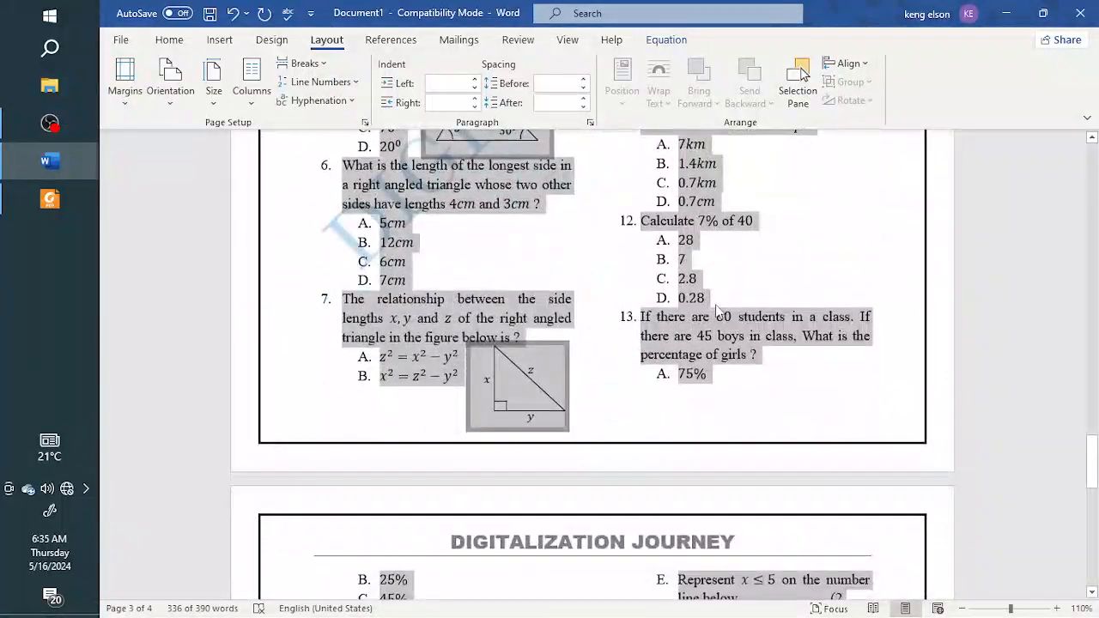
scroll(717, 309, "up", 3)
scroll(718, 304, "down", 6)
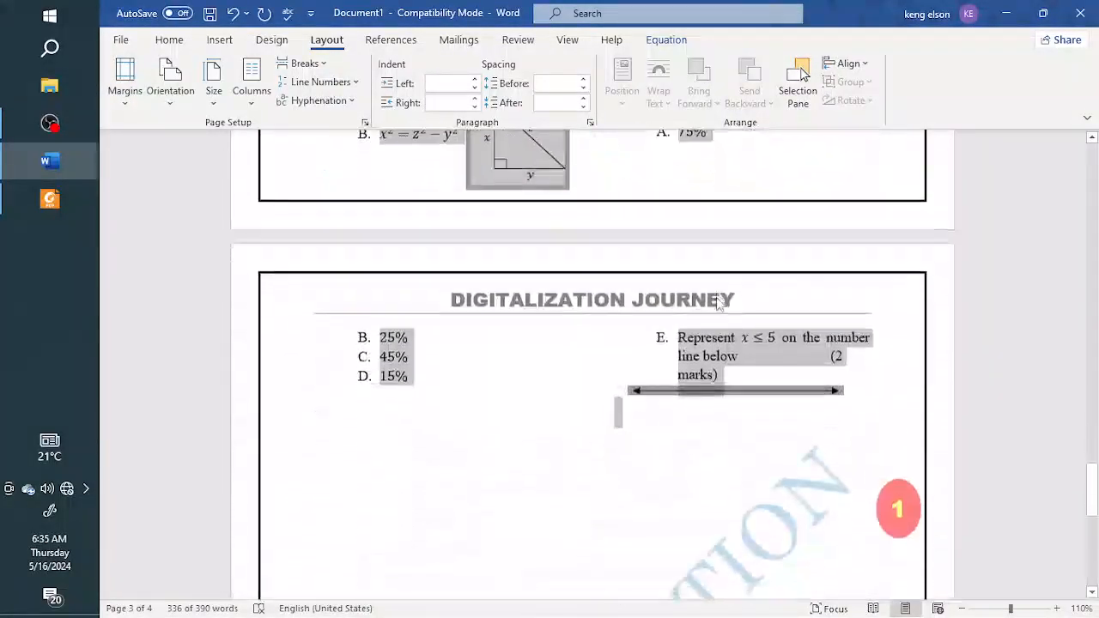
scroll(717, 302, "up", 1)
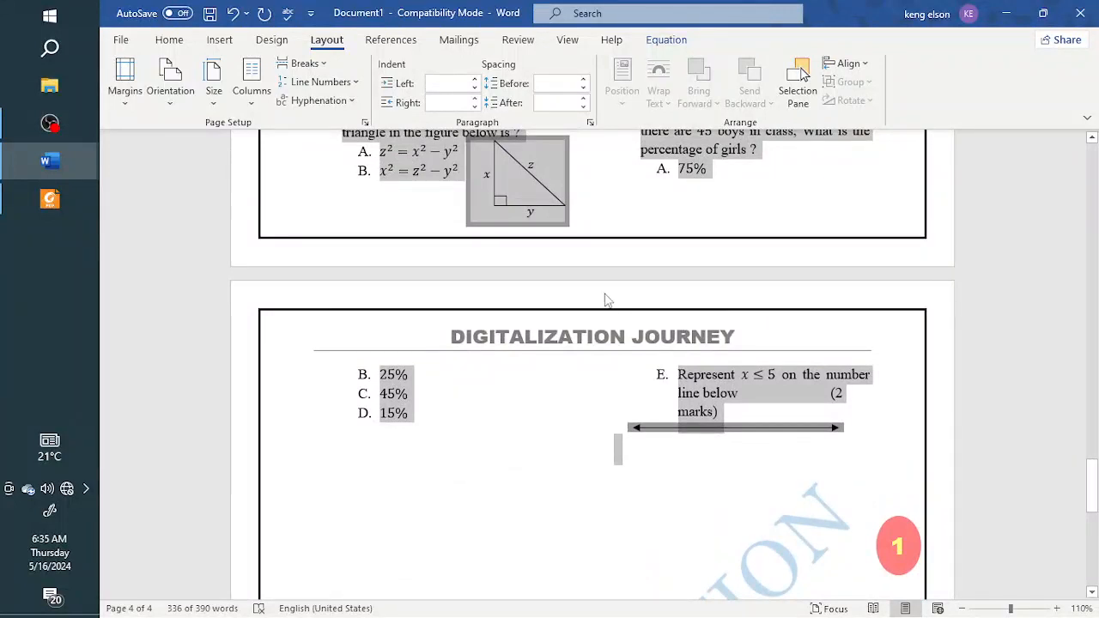
scroll(606, 300, "up", 4)
left_click(235, 100)
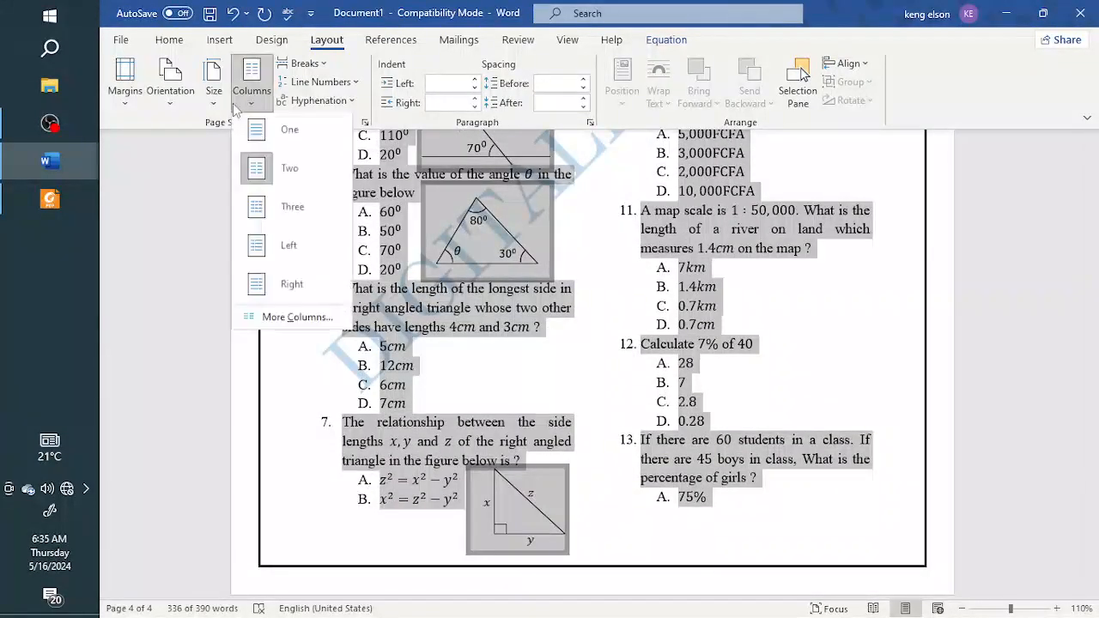
left_click(287, 323)
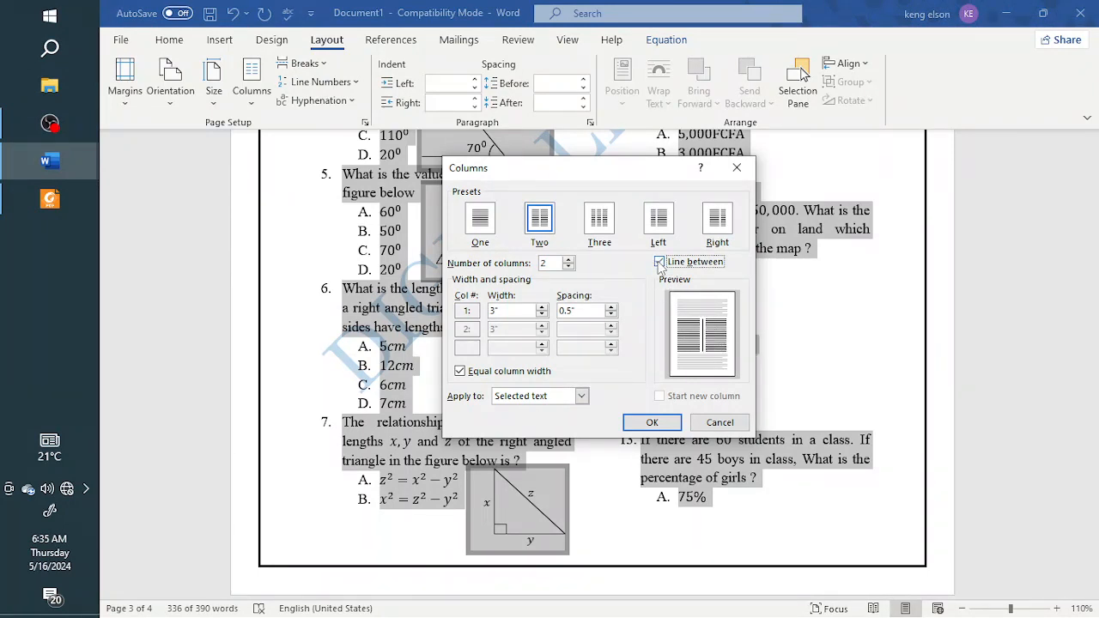
left_click(652, 422)
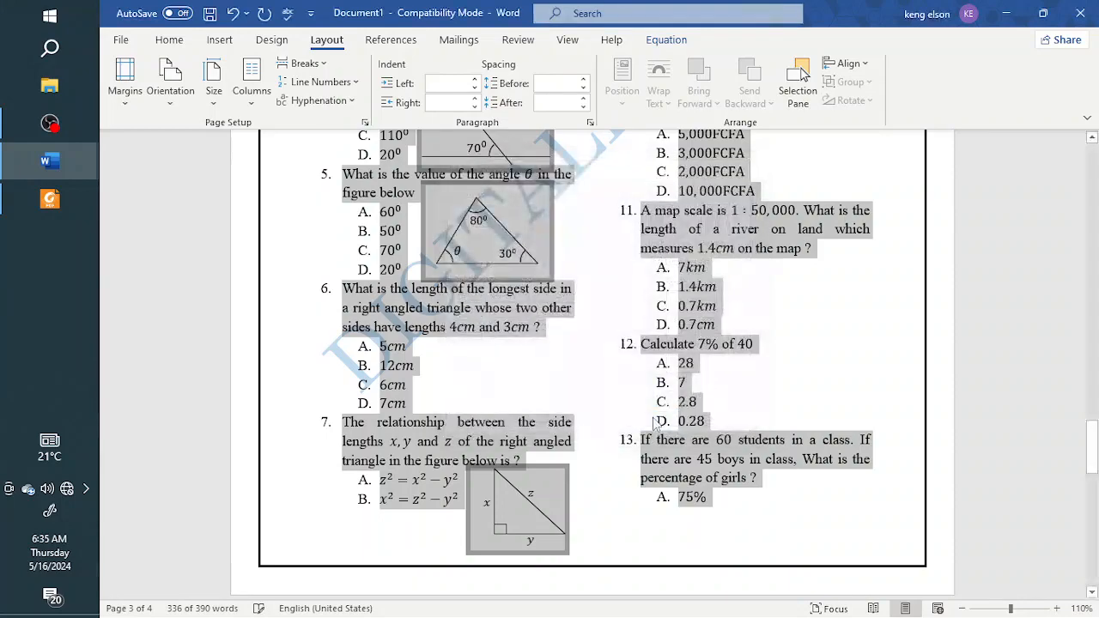
Step: Examine the two-column question layout and its dividing line across the pages
scroll(657, 416, "down", 1)
scroll(657, 417, "down", 3)
scroll(657, 417, "up", 1)
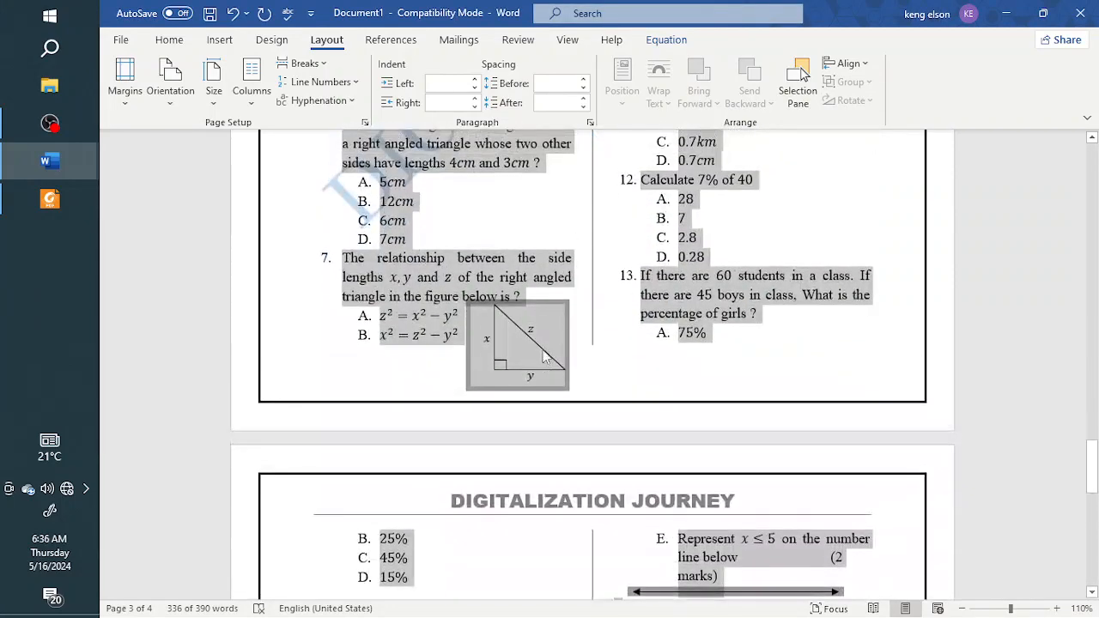
left_click(570, 367)
scroll(653, 361, "down", 4)
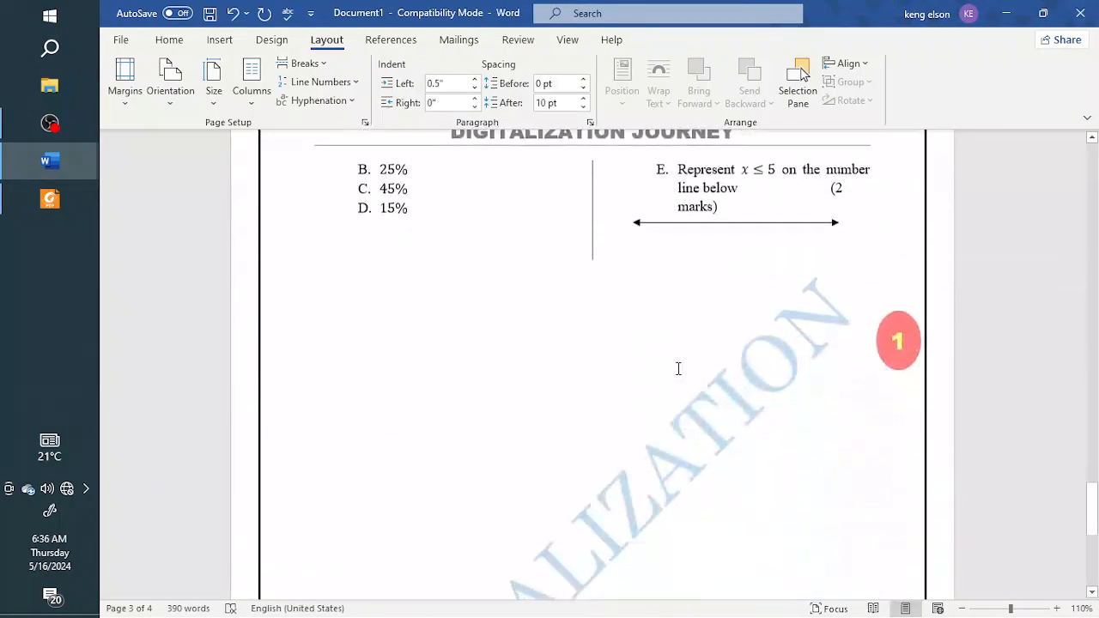
scroll(674, 365, "up", 3)
scroll(637, 341, "up", 10)
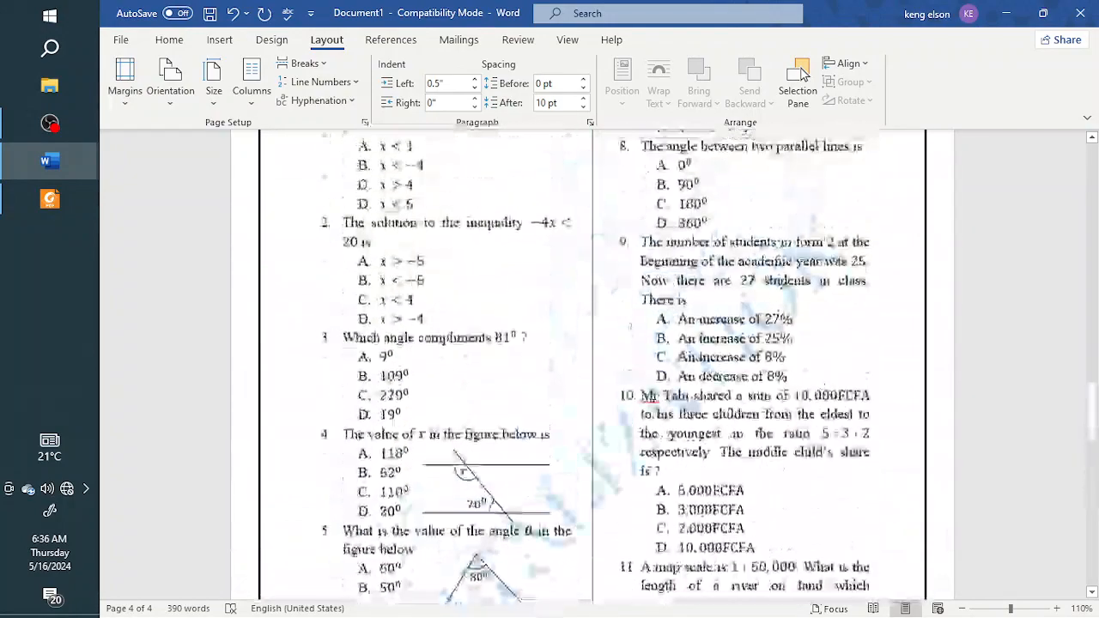
scroll(637, 302, "up", 2)
scroll(638, 309, "down", 6)
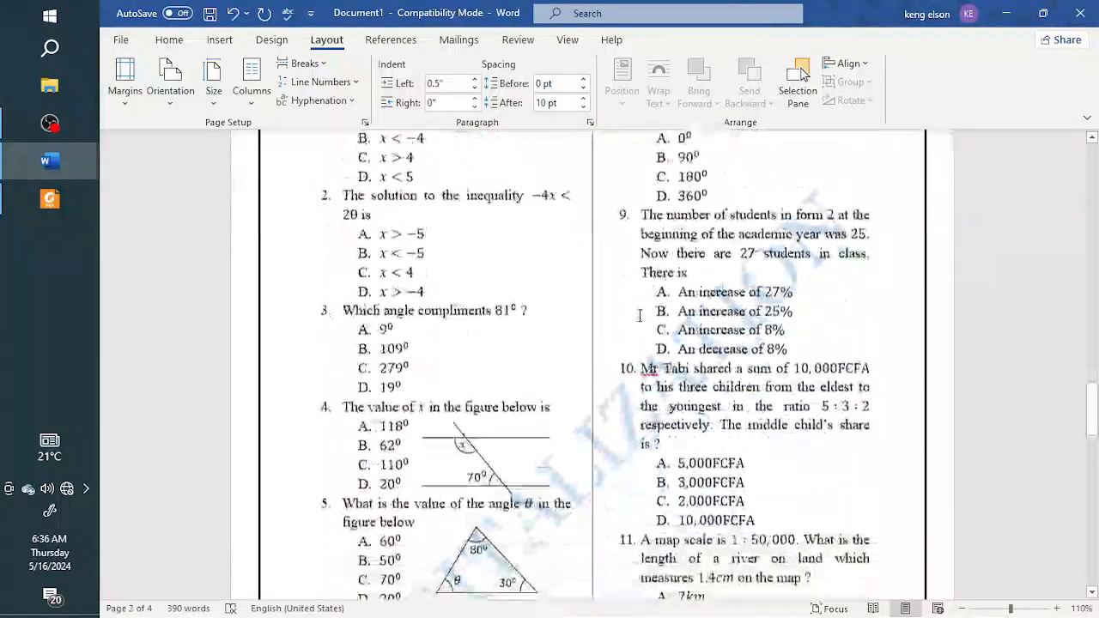
Step: Correct the flagged abbreviation "Mr" to "Mr." in question 10
scroll(635, 369, "up", 2)
right_click(650, 368)
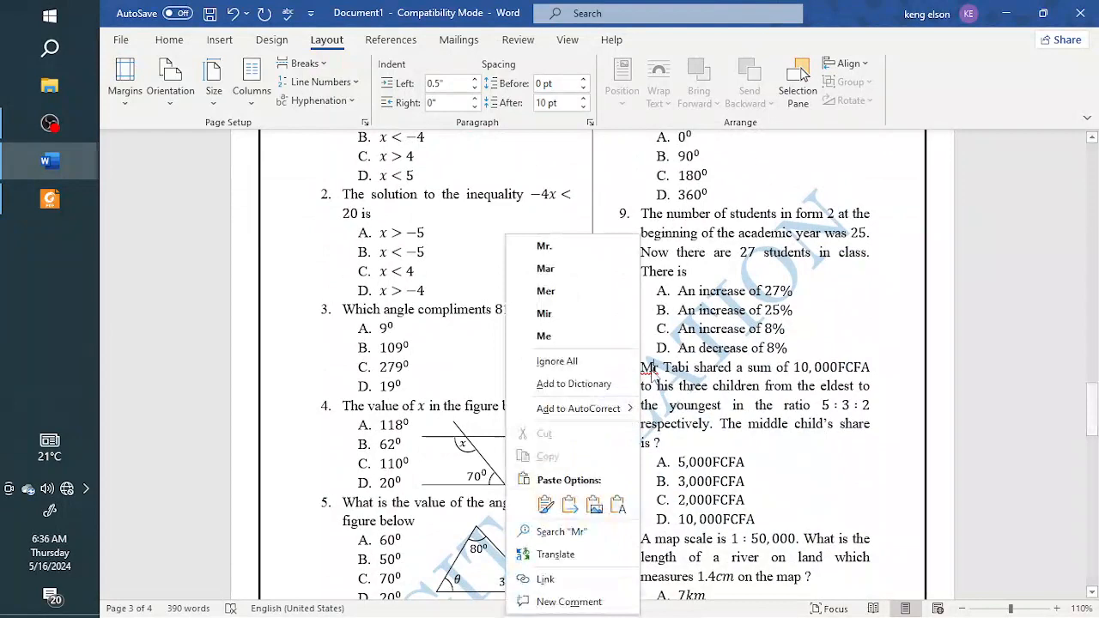
left_click(584, 245)
scroll(584, 360, "up", 5)
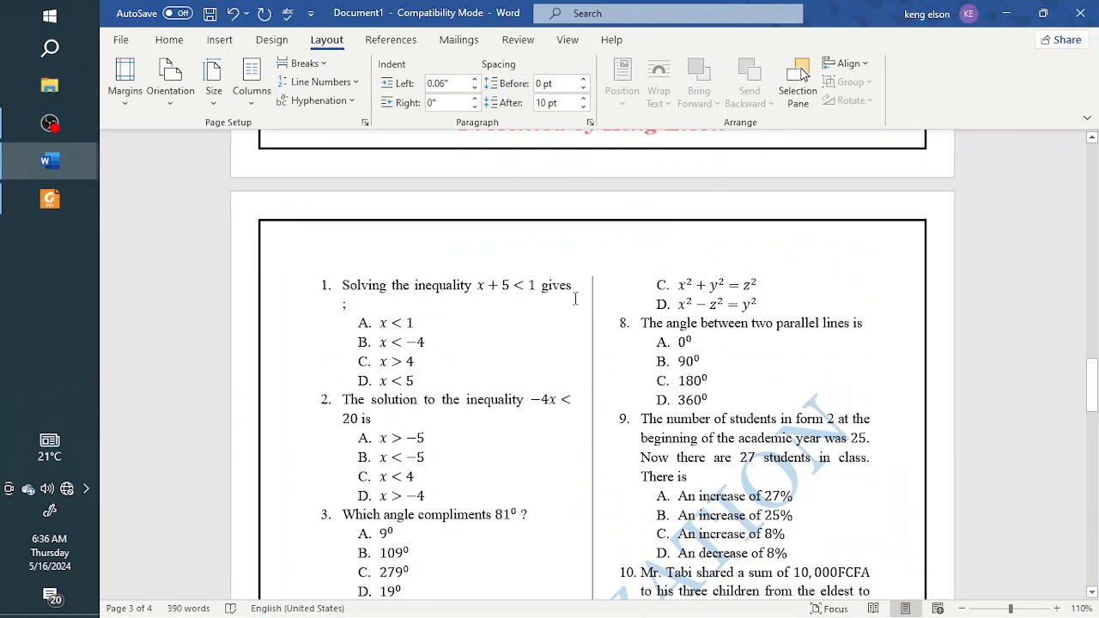
Step: Enter a test line of random filler characters below the two-column questions and delete it
scroll(575, 296, "up", 2)
scroll(573, 297, "down", 3)
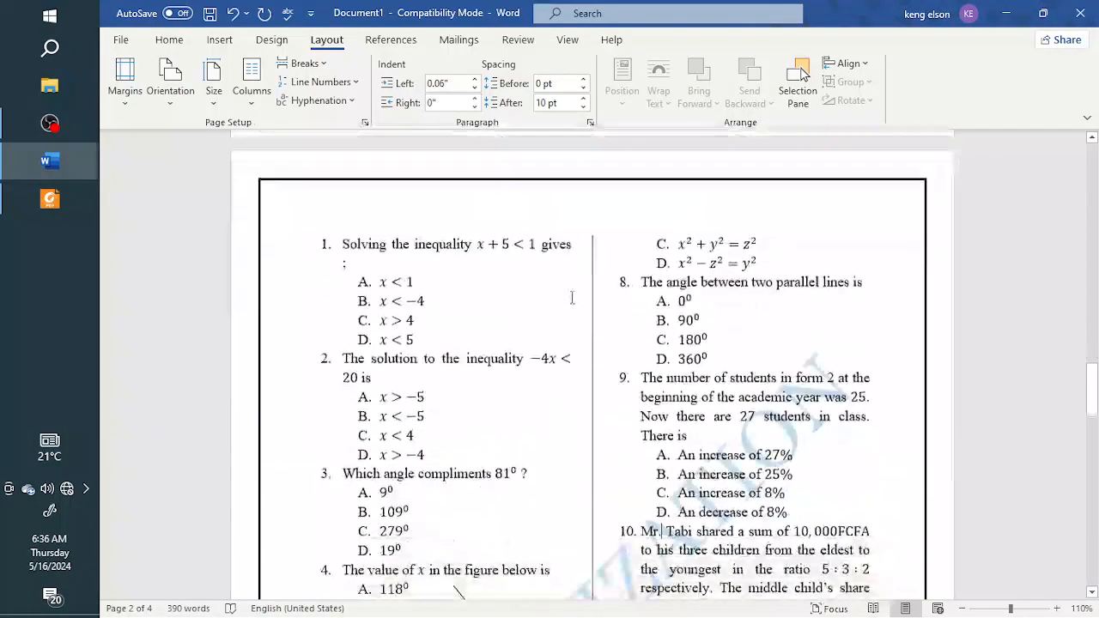
scroll(572, 297, "down", 10)
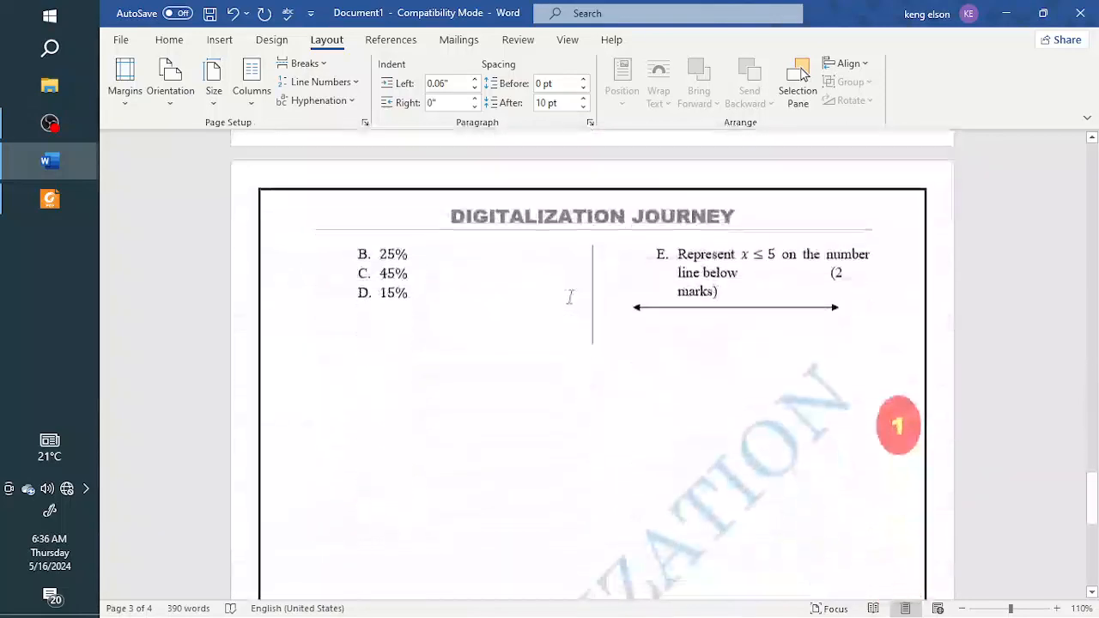
scroll(569, 296, "down", 3)
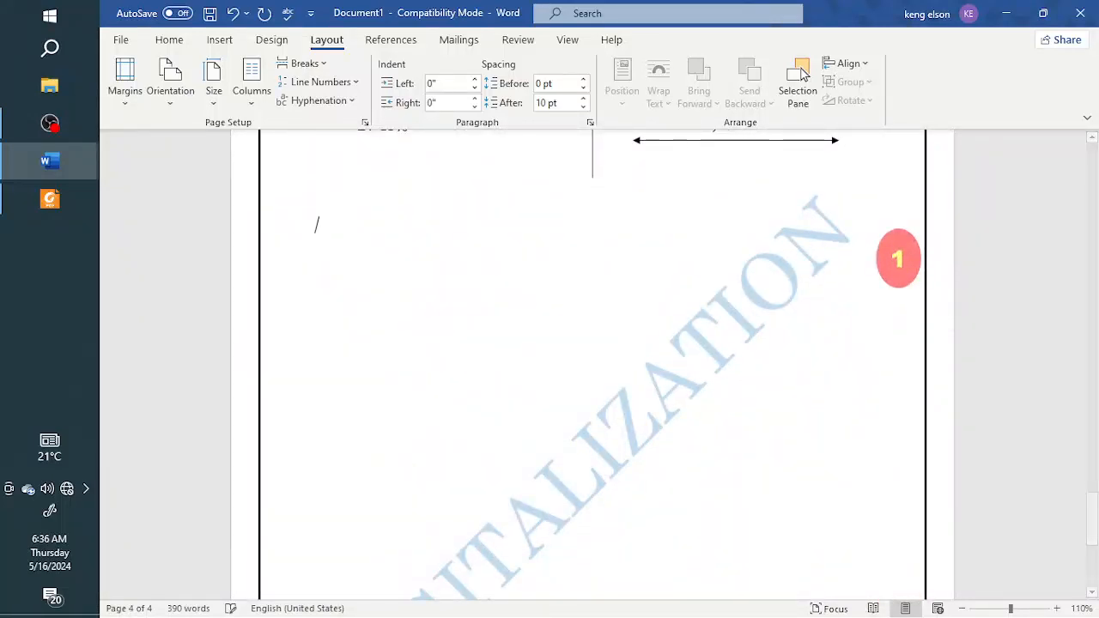
scroll(314, 221, "up", 1)
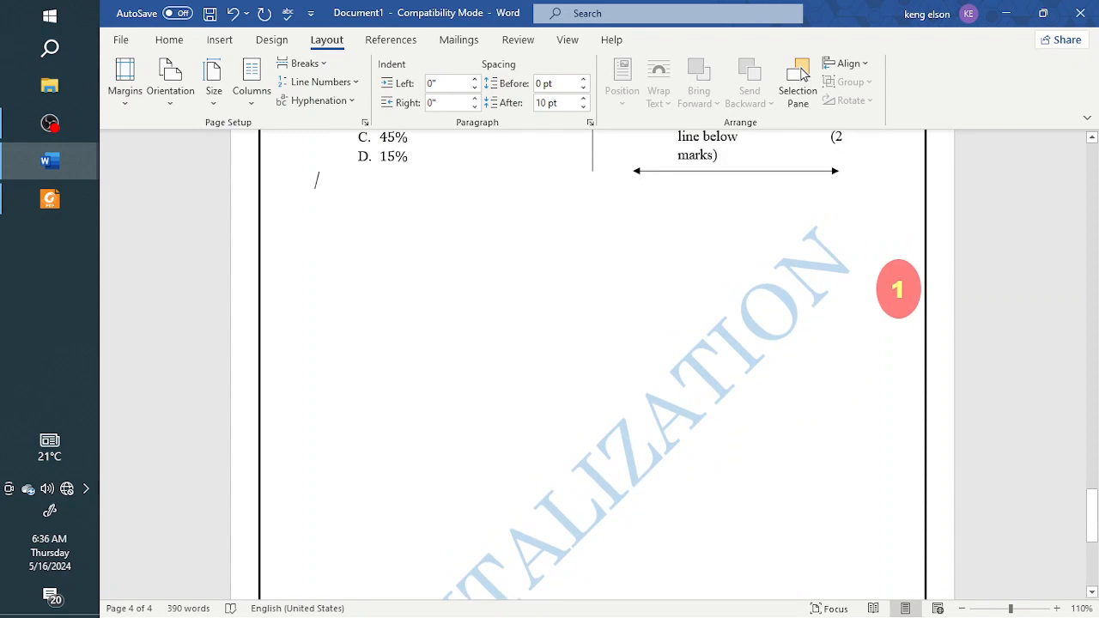
type("Sfk;bmfk;bmf;lbmf;kbmdgbkm")
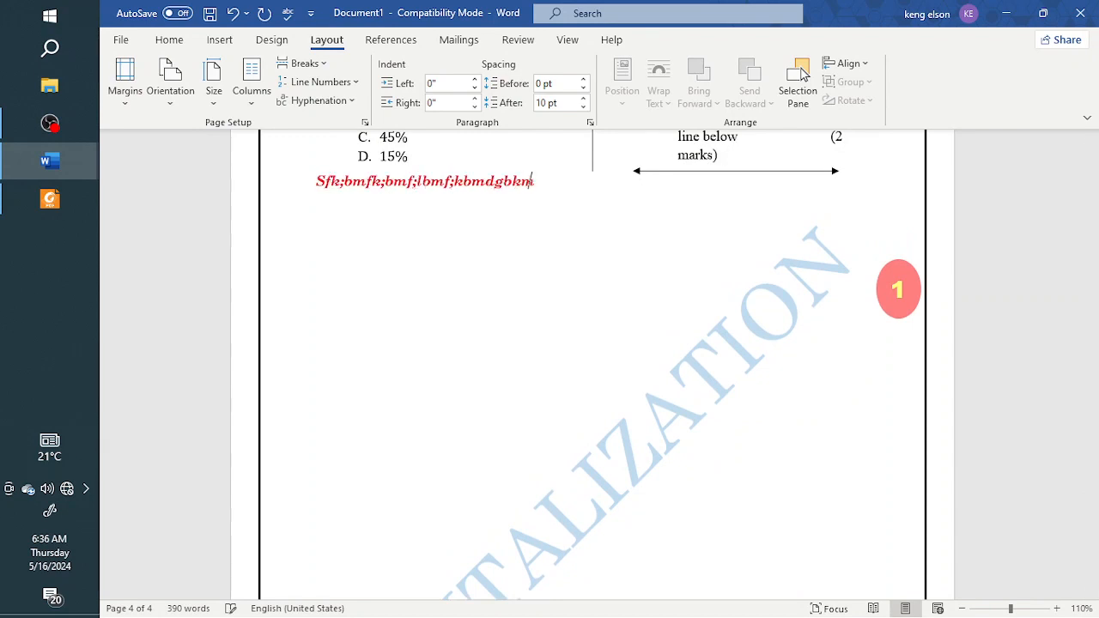
type("dg;klbmd;gkbm;dkgmb;dkglmb;kdgmb;kd")
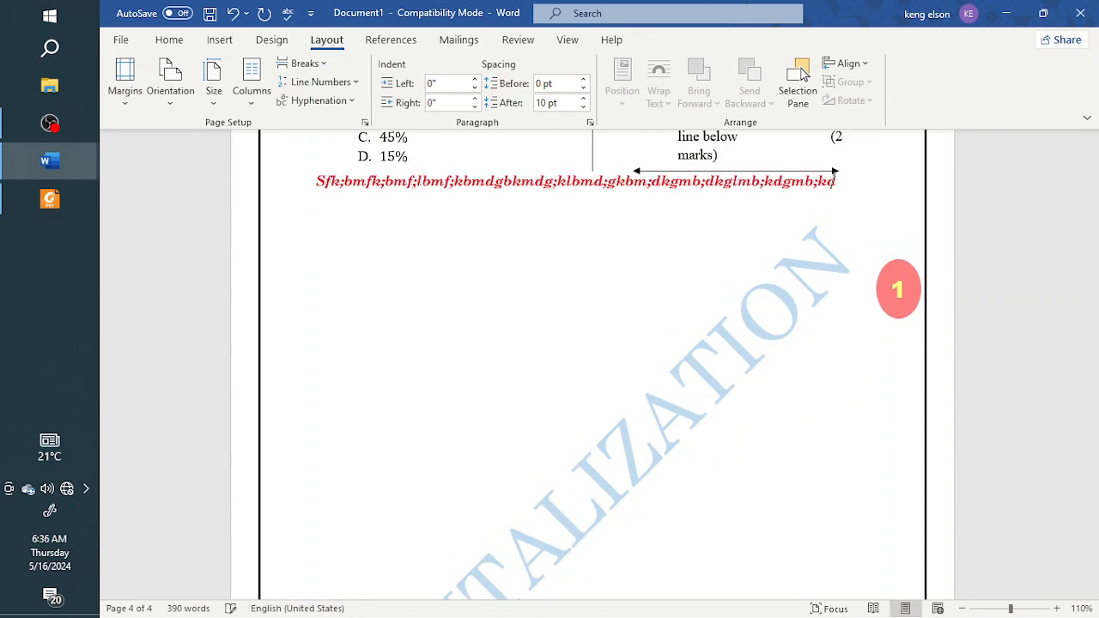
type("gmb;kdmgb;dgk")
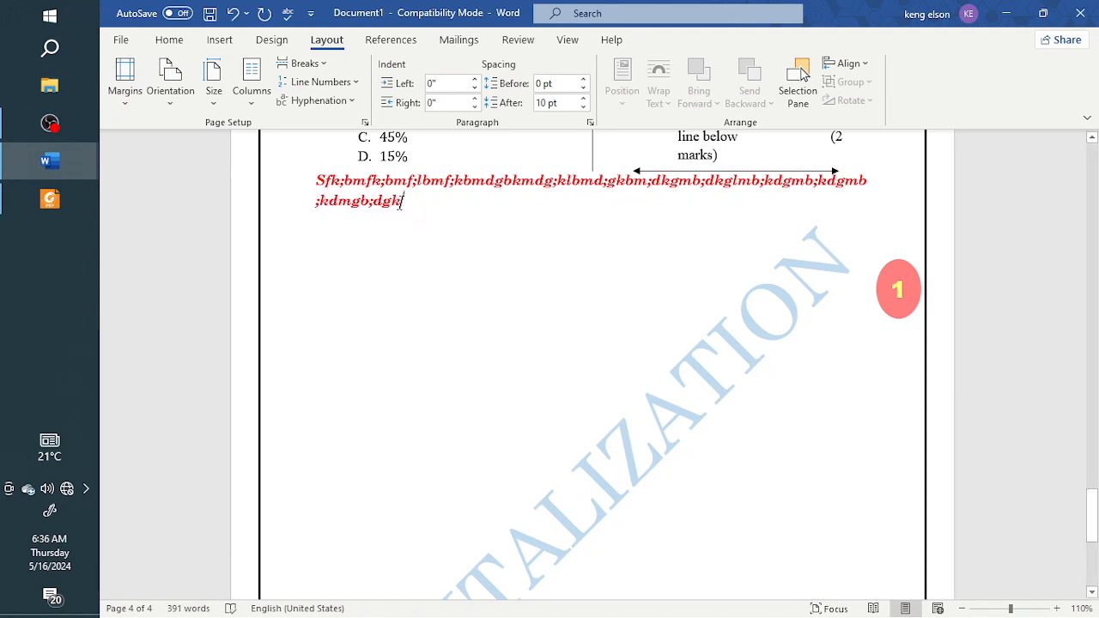
left_click_drag(316, 178, 405, 201)
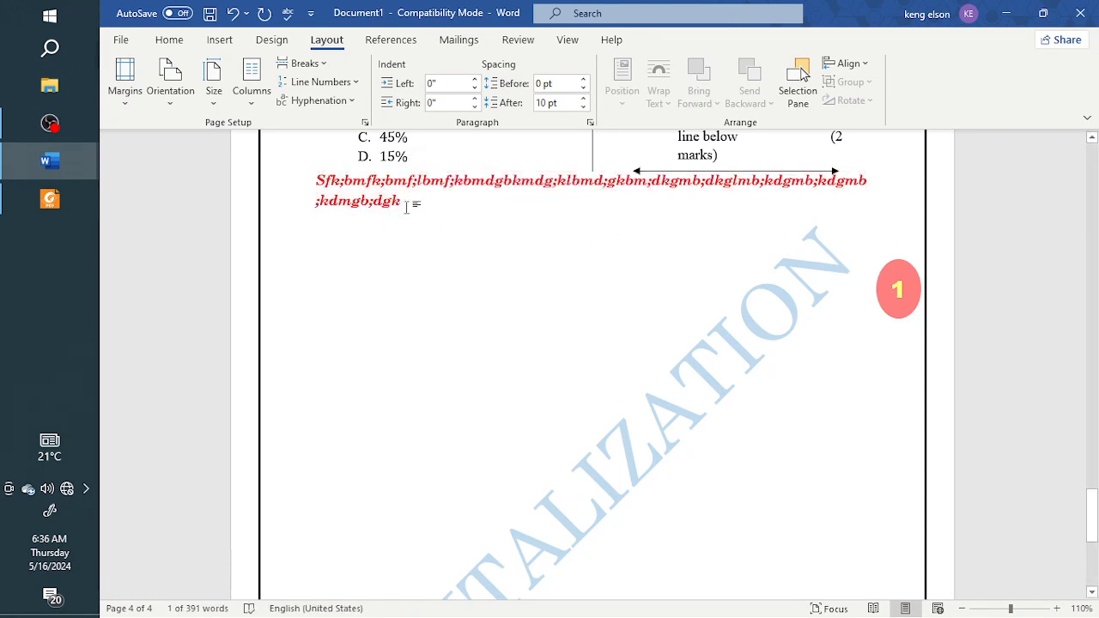
key("Delete")
Step: Examine the available column presets and the types of page and section breaks
scroll(336, 196, "up", 2)
left_click(252, 82)
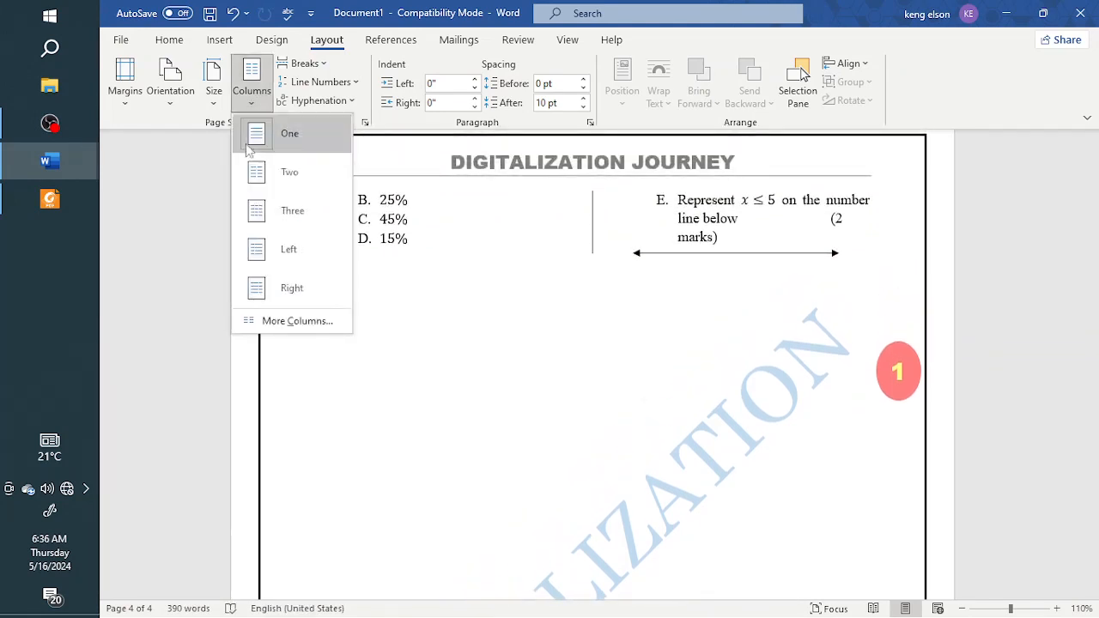
left_click(413, 282)
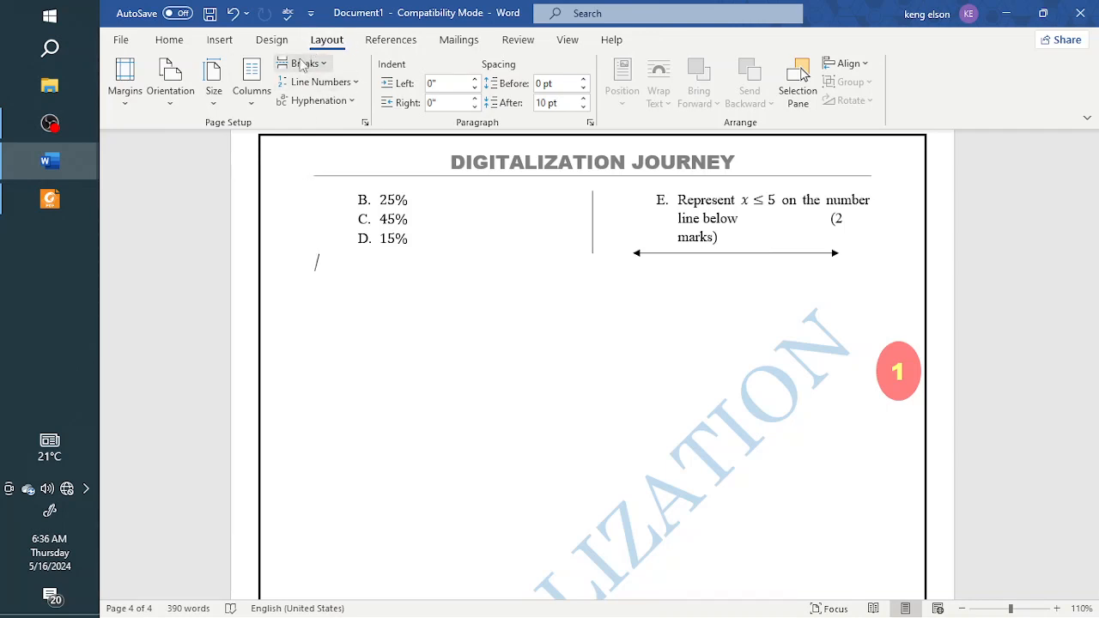
left_click(325, 66)
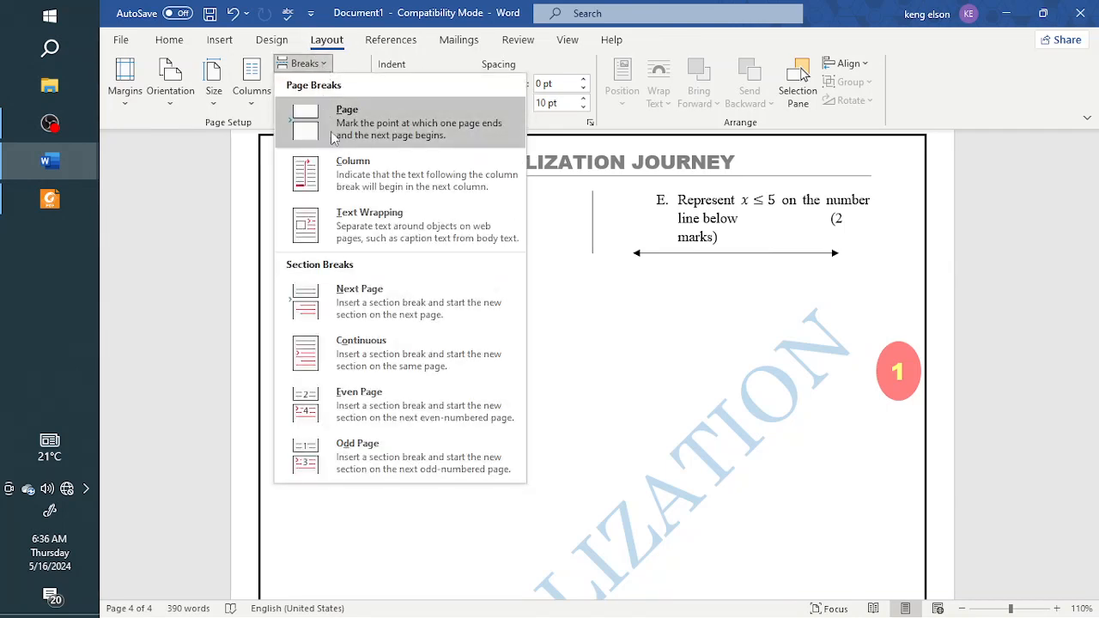
left_click(541, 309)
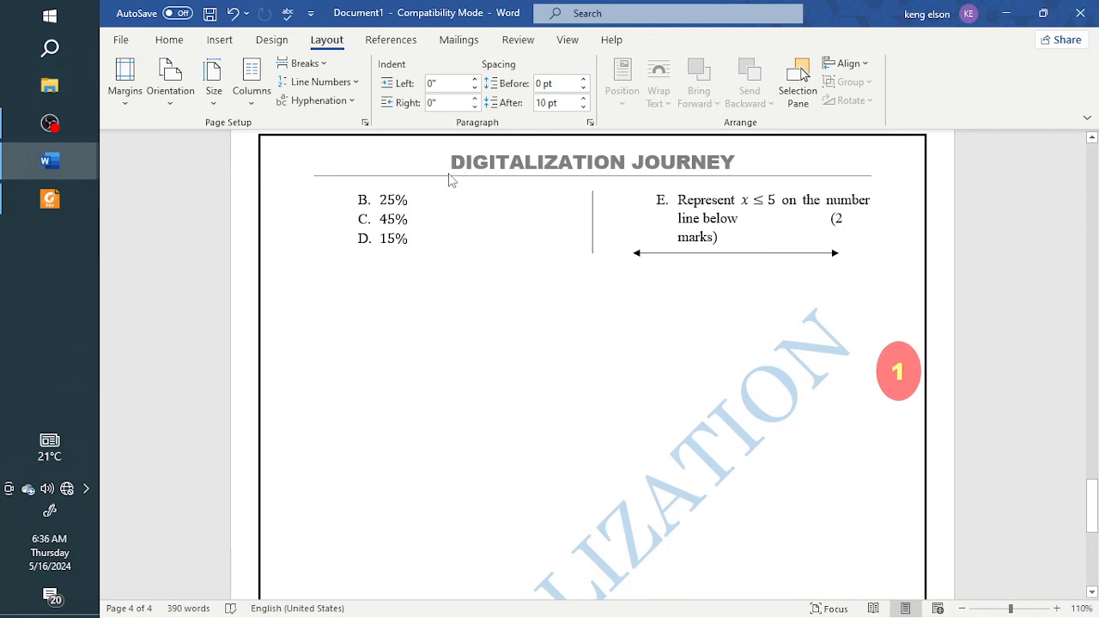
Step: Examine the reference tools and the built-in table of contents styles
left_click(390, 39)
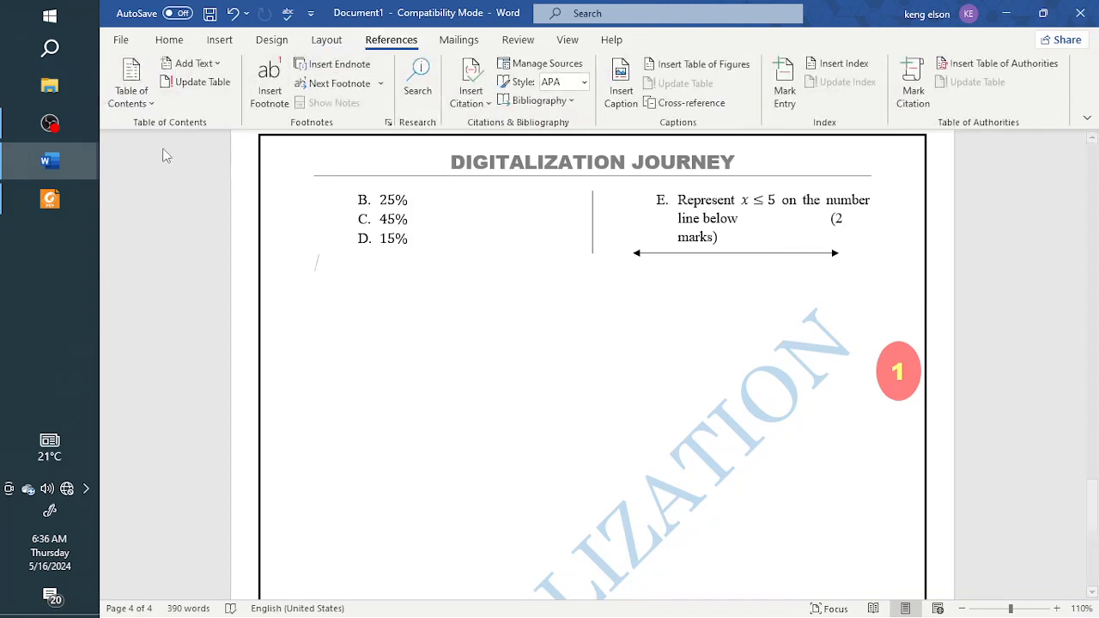
left_click(146, 111)
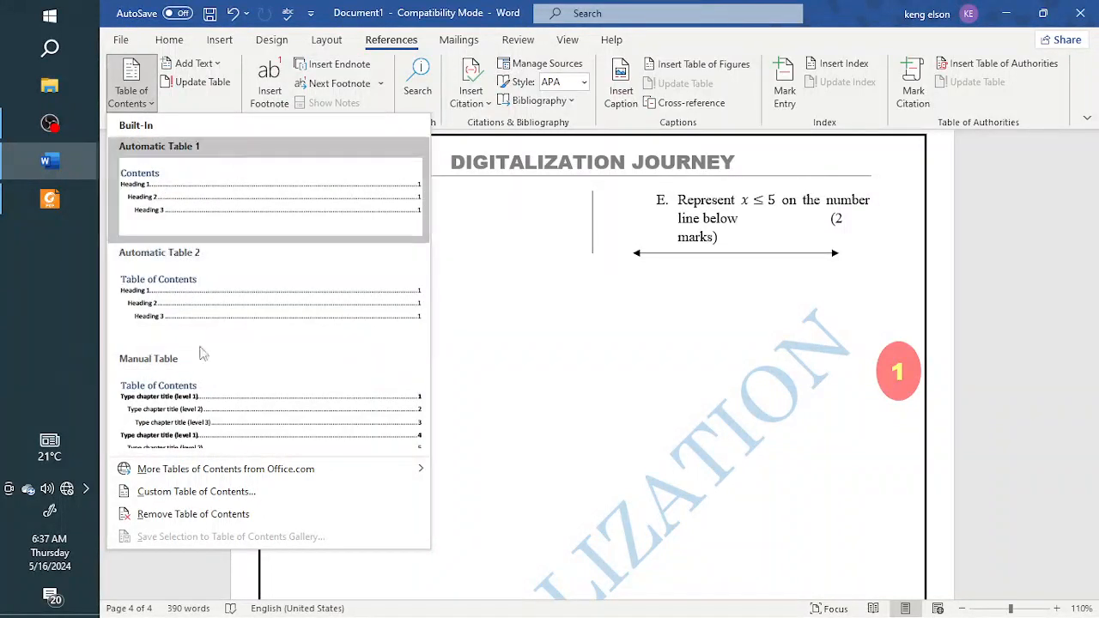
left_click(203, 89)
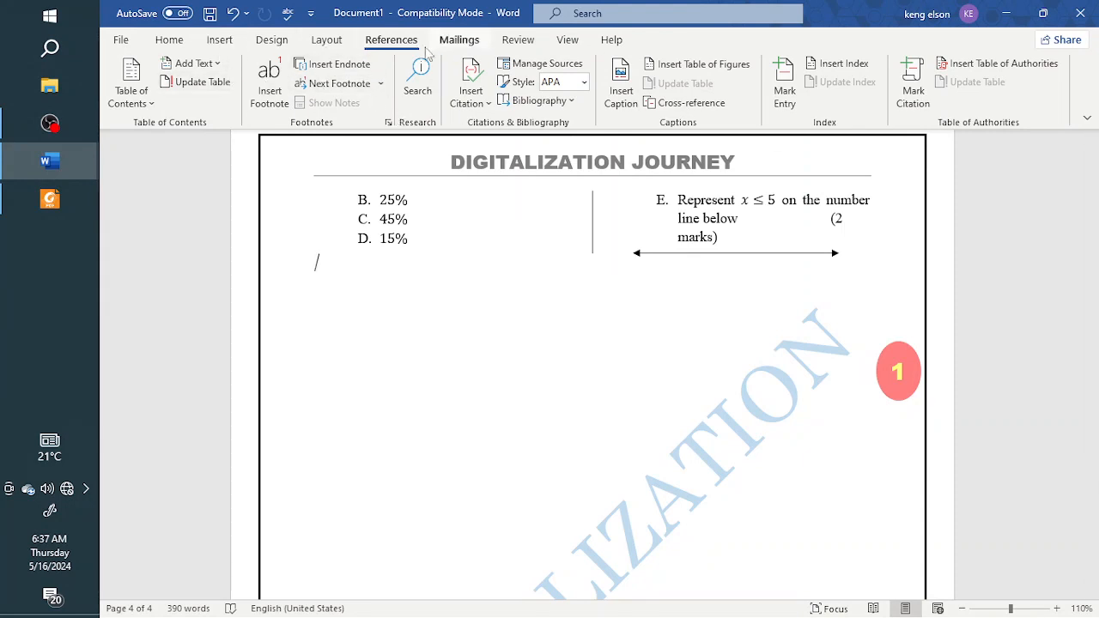
Step: Look over the mailing tools, check the document's word count statistics and view the language options
left_click(456, 42)
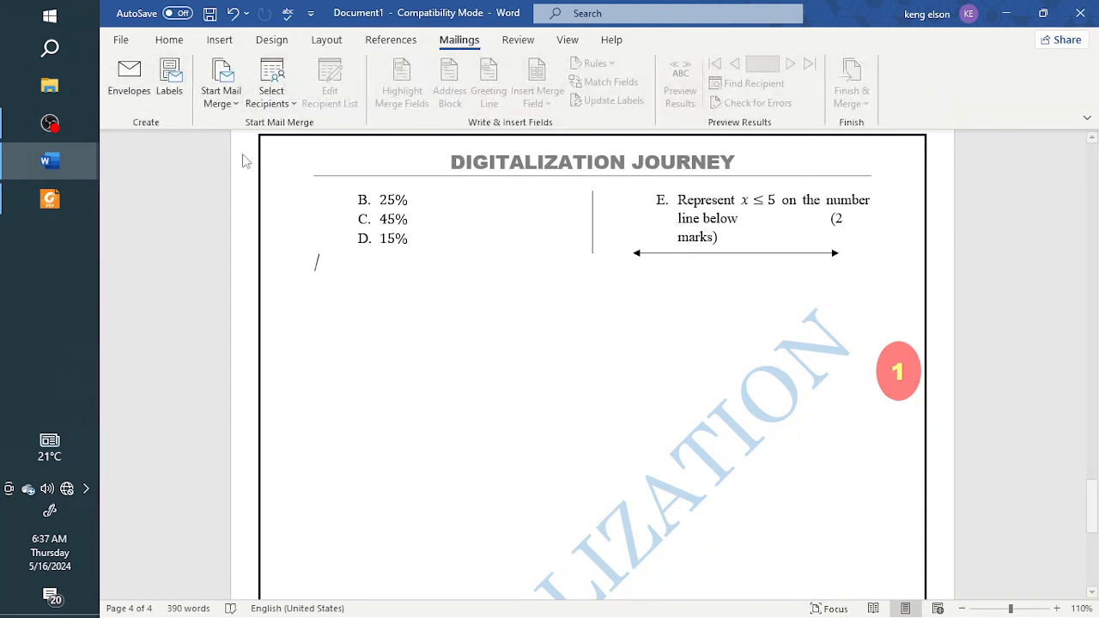
left_click(519, 42)
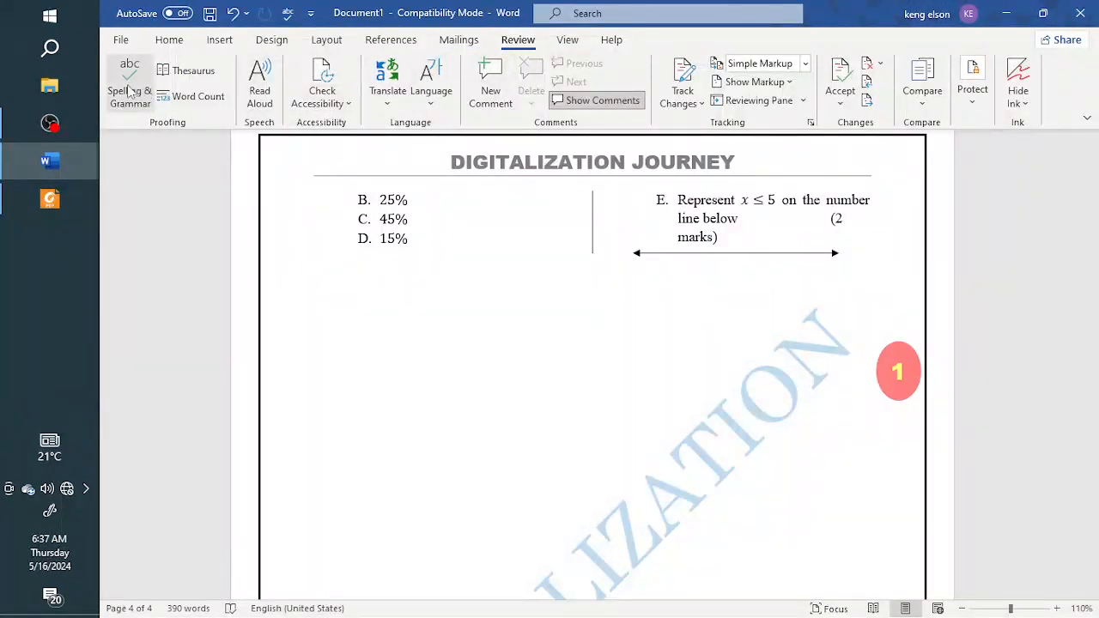
left_click(196, 96)
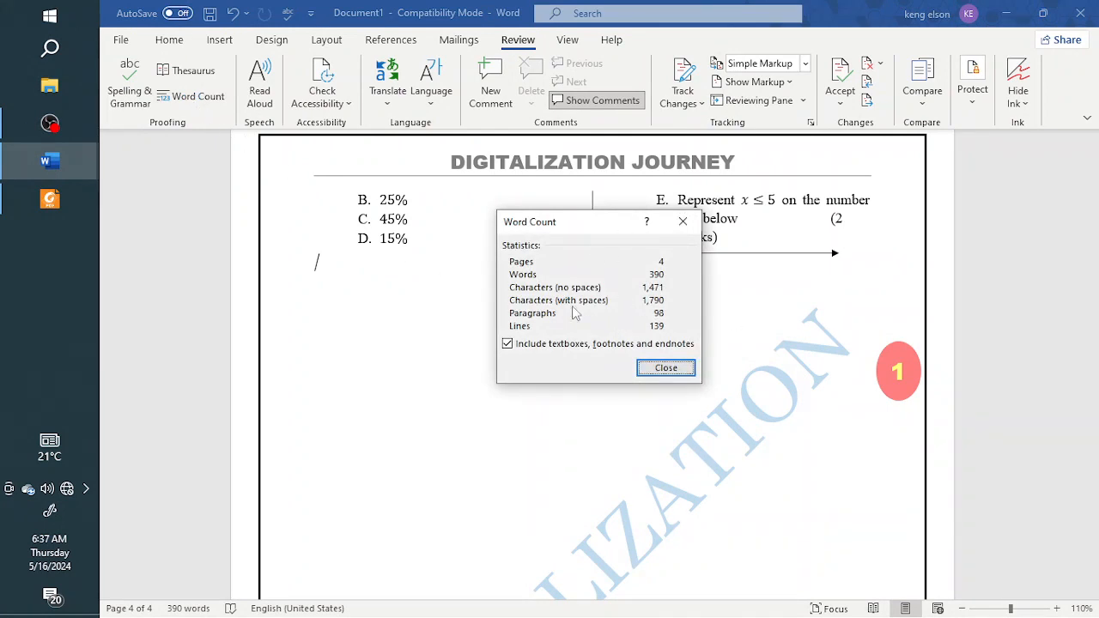
left_click(663, 368)
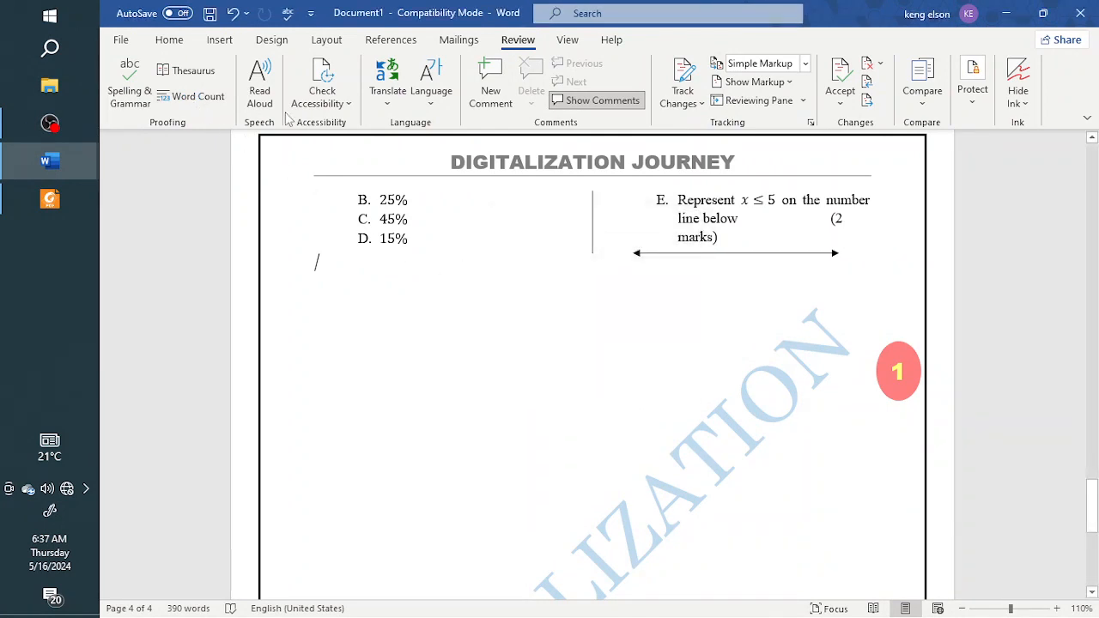
left_click(431, 90)
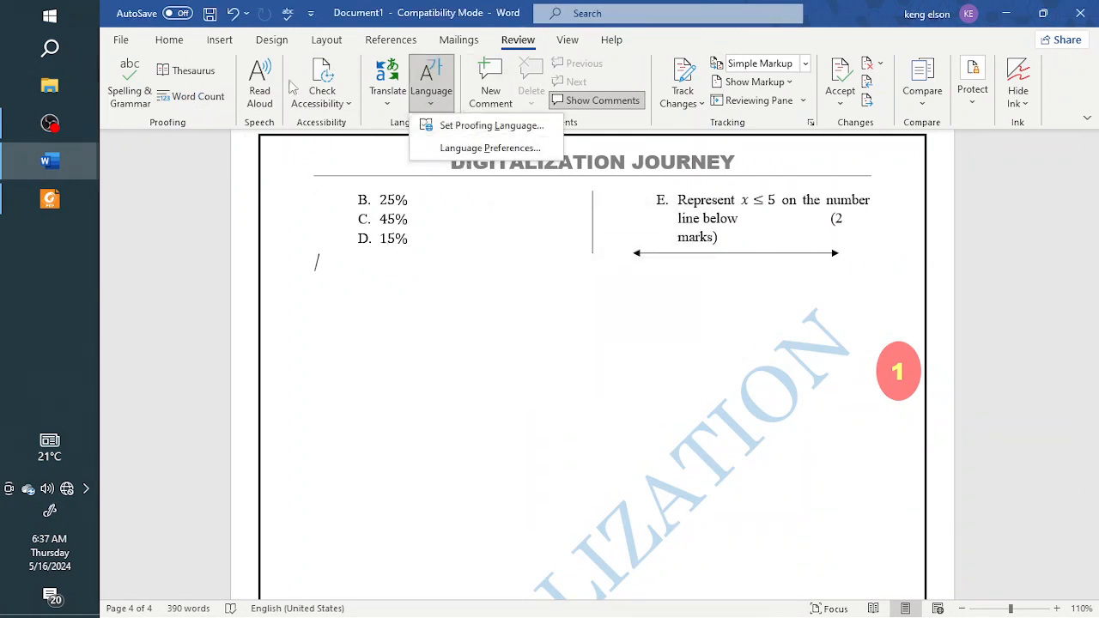
left_click(584, 301)
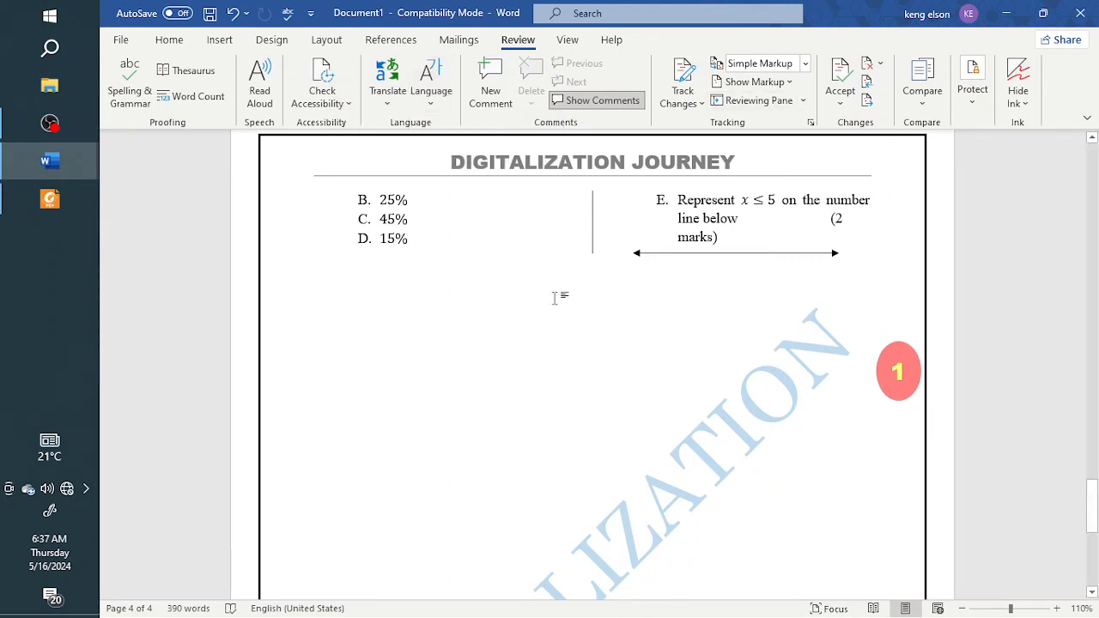
Step: Preview the questions in Read Mode and return to Print Layout
left_click(563, 42)
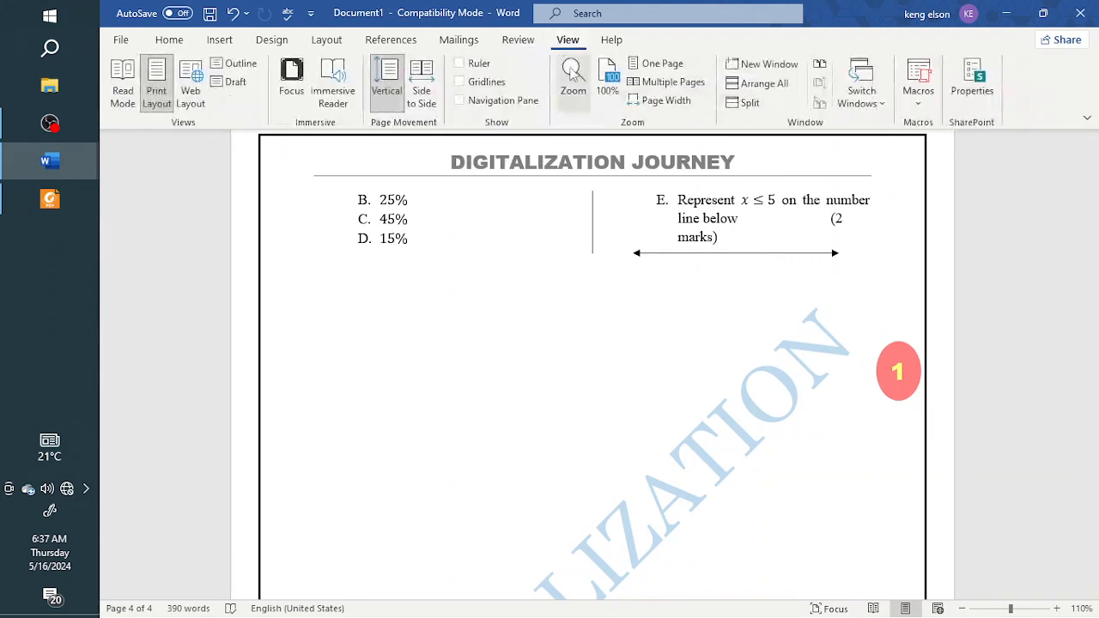
left_click(120, 91)
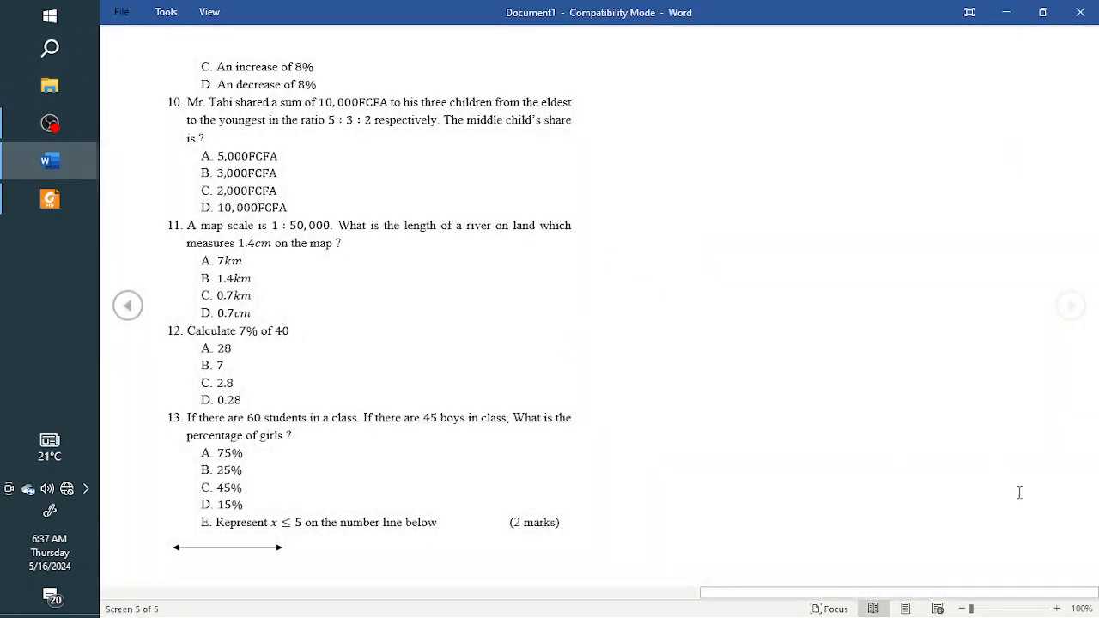
key("Escape")
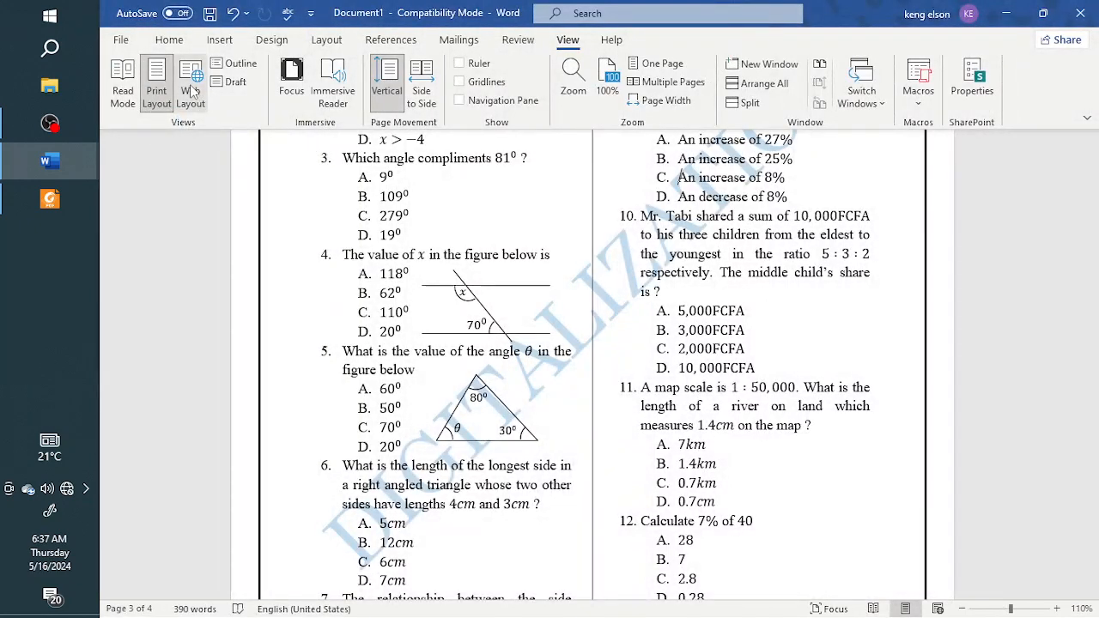
Step: Examine the document in Web Layout and Read Mode, and return to Print Layout
left_click(193, 91)
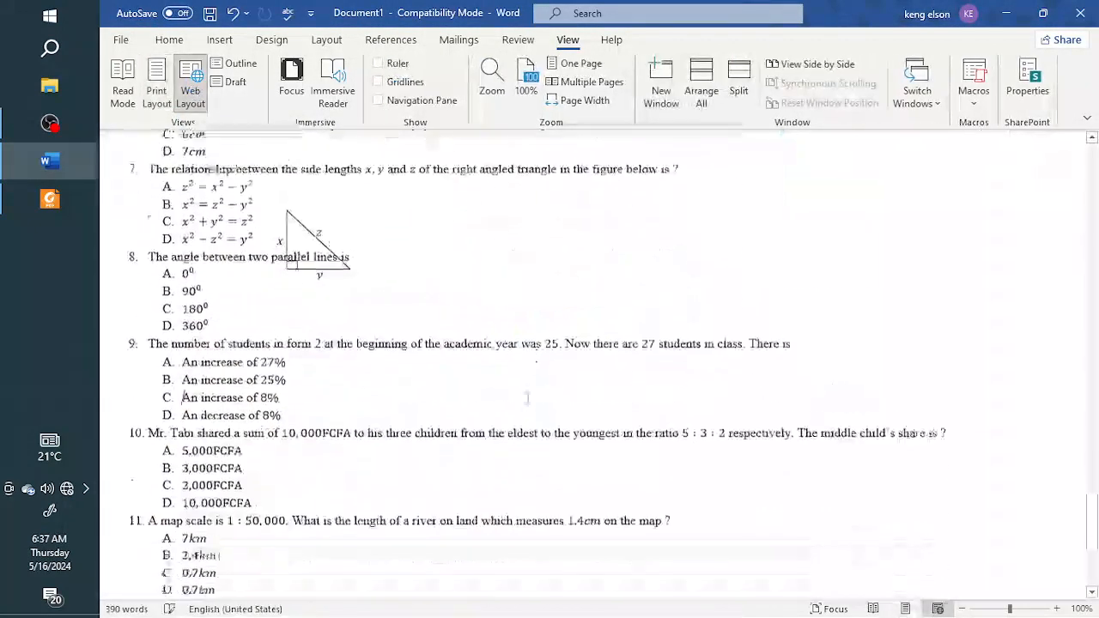
scroll(524, 395, "down", 5)
scroll(522, 386, "up", 10)
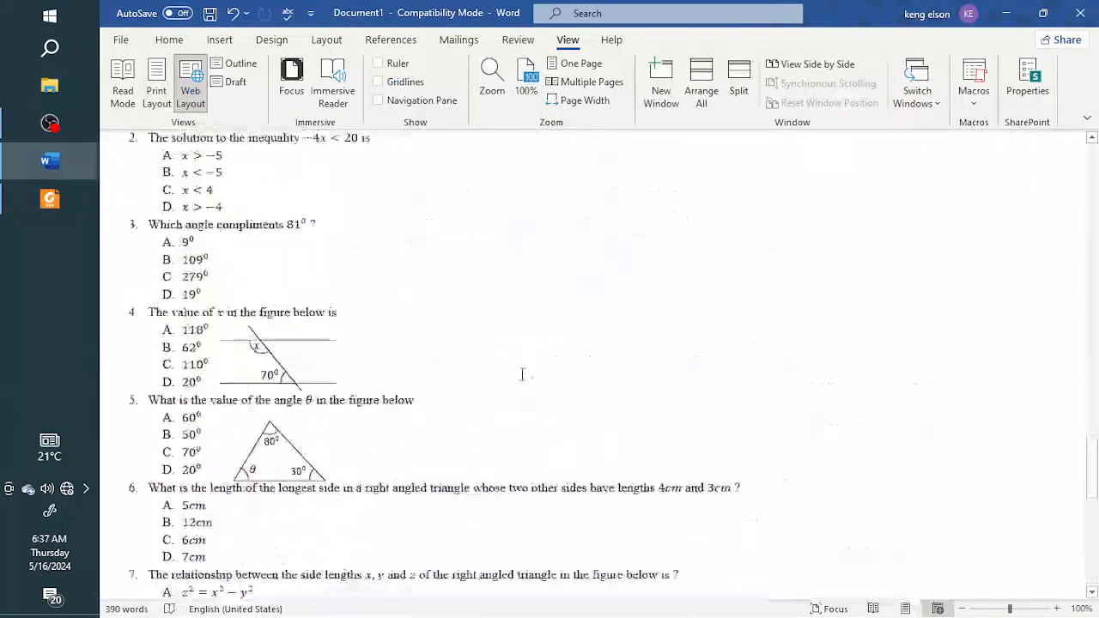
scroll(522, 374, "up", 15)
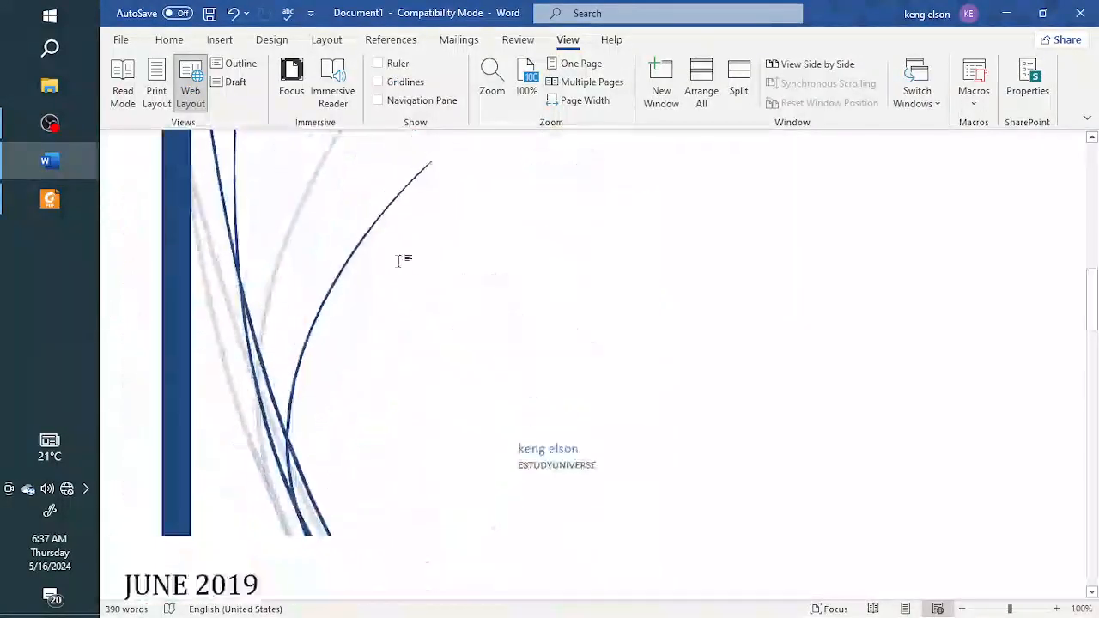
scroll(399, 260, "up", 1)
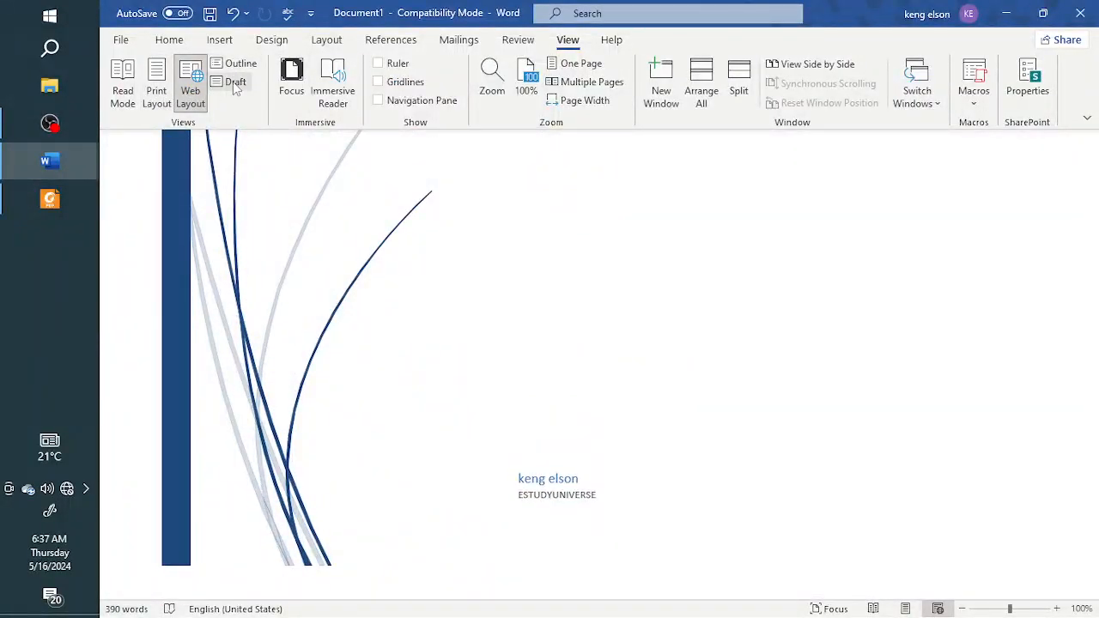
left_click(873, 610)
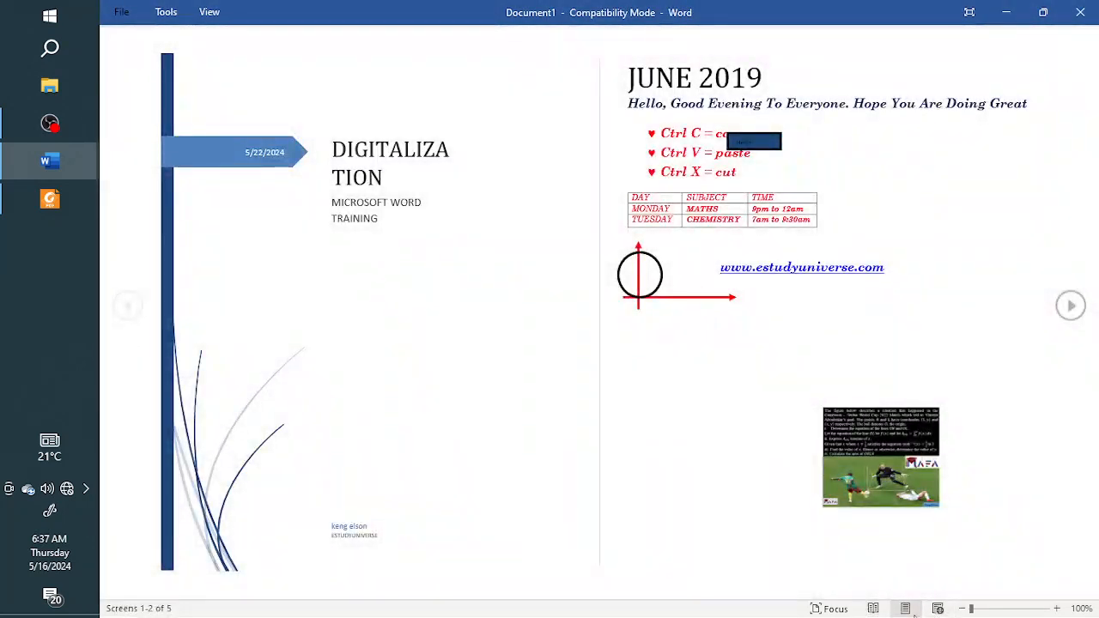
left_click(906, 609)
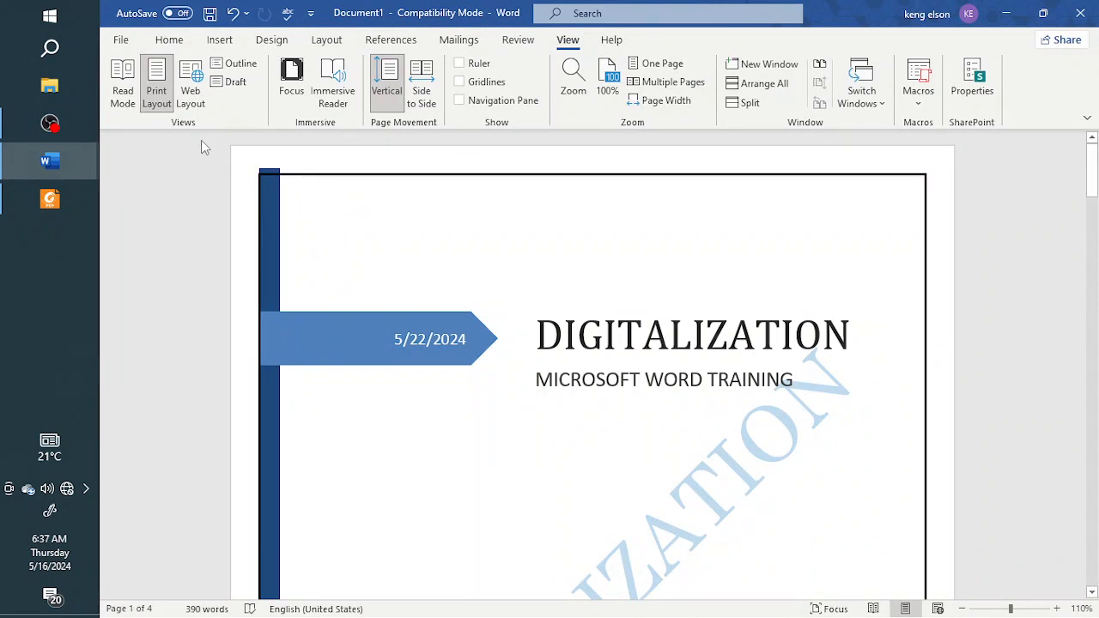
Step: Switch to Outline view, keep the filler text deleted, and promote the empty last paragraph to Level 1
left_click(235, 67)
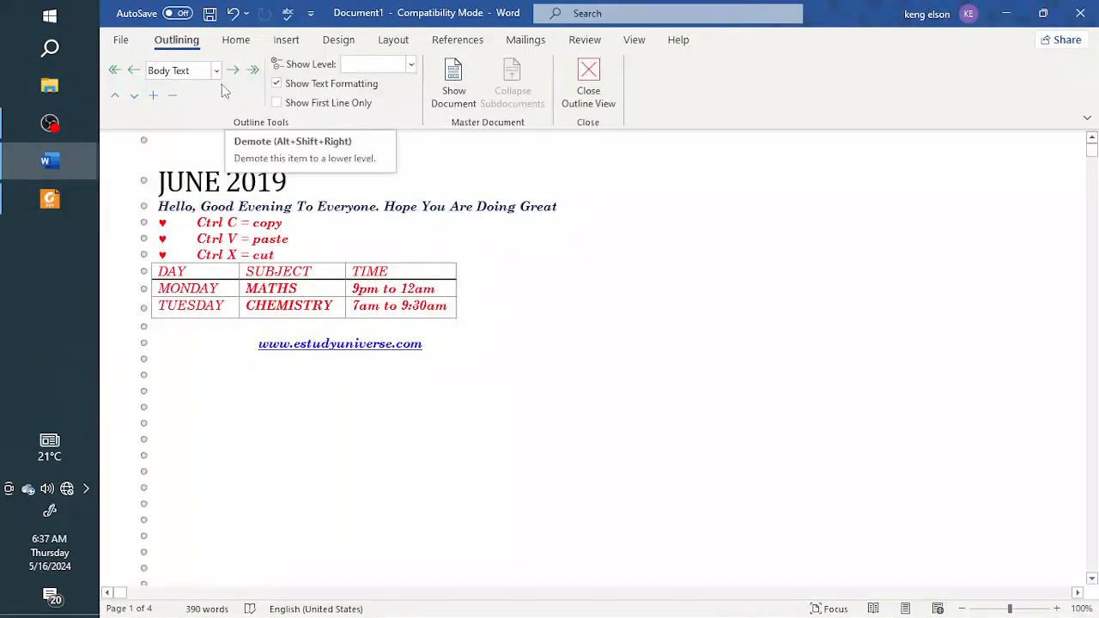
key("ctrl+z")
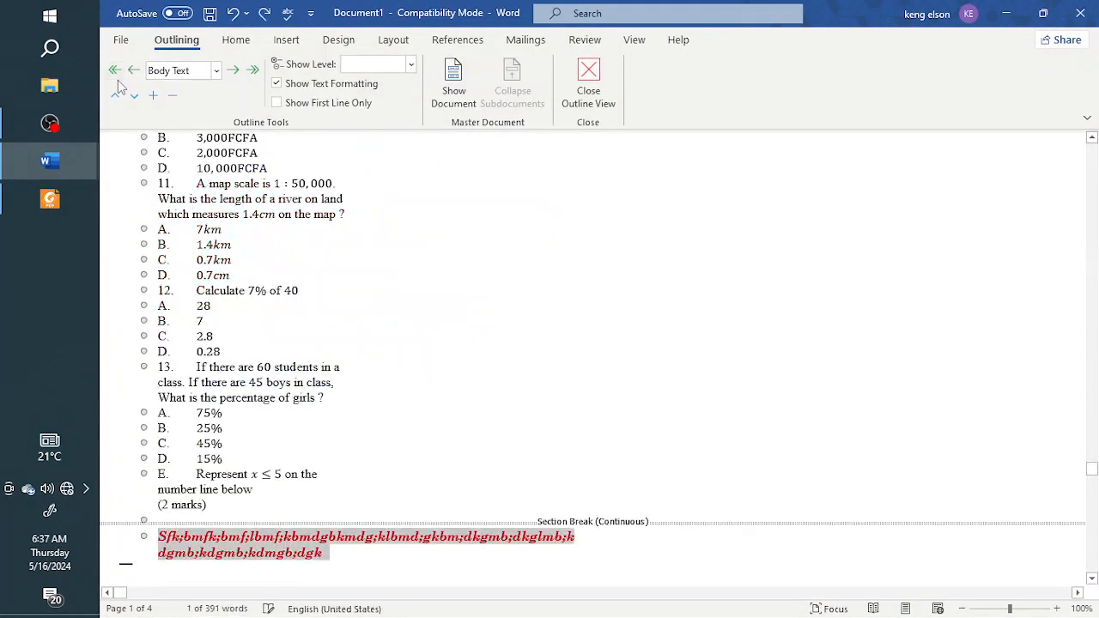
key("Delete")
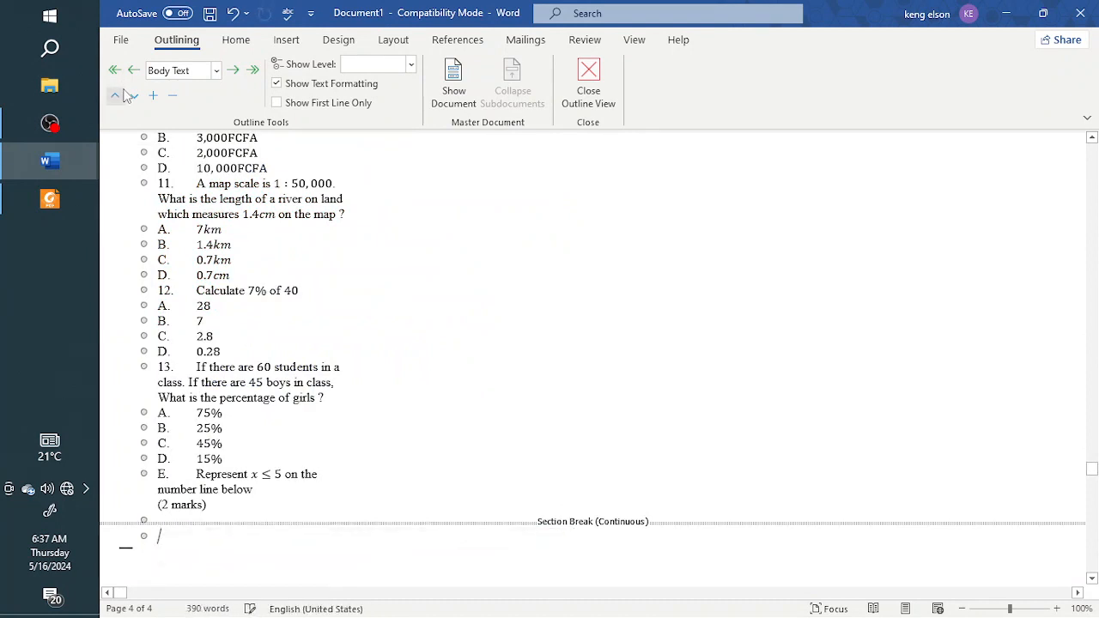
left_click(133, 74)
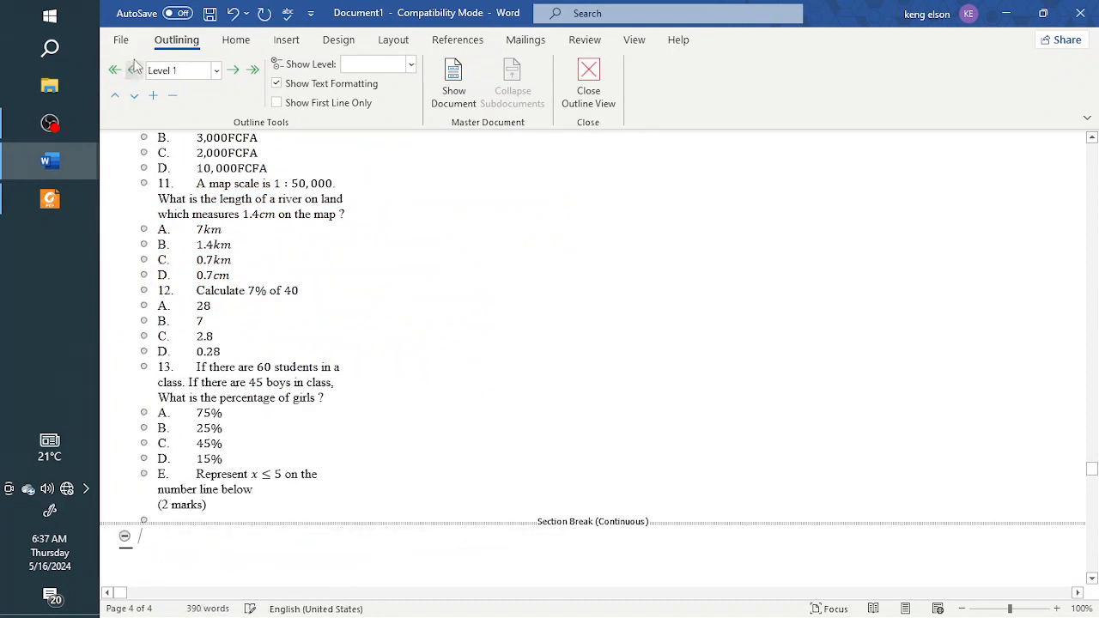
Step: Leave Outline view for Print Layout and look over the question sheet
left_click(125, 43)
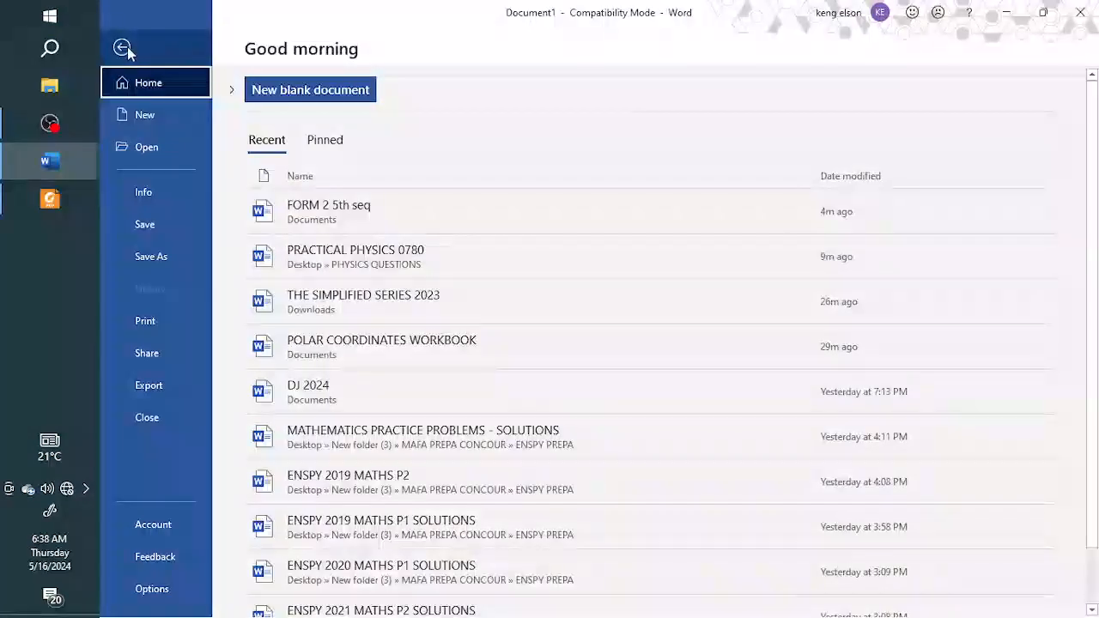
left_click(120, 44)
left_click(236, 41)
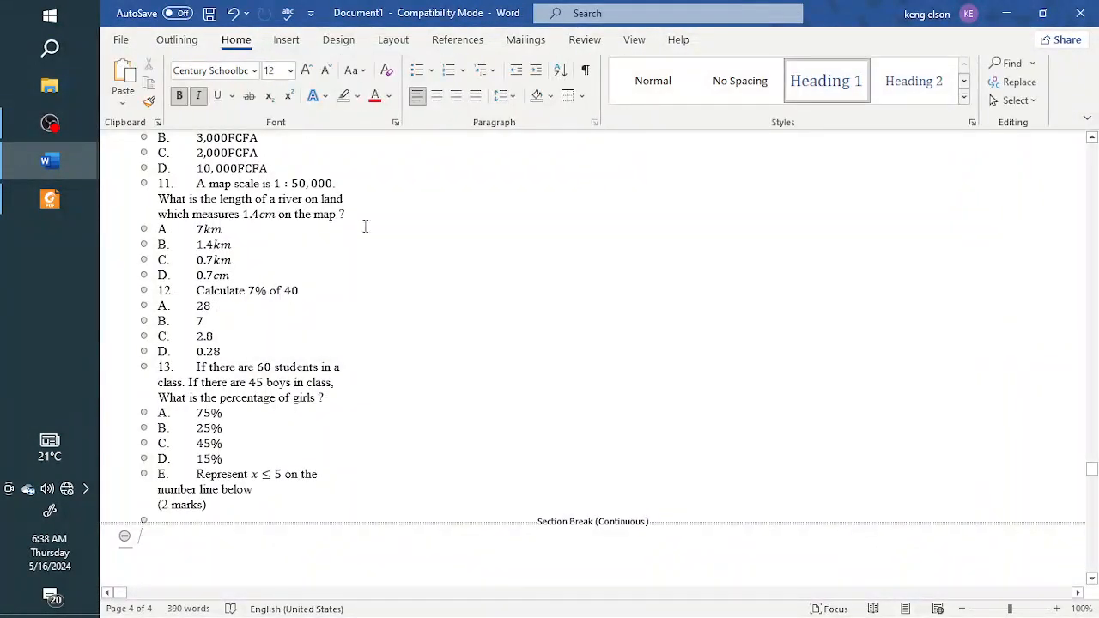
left_click(909, 609)
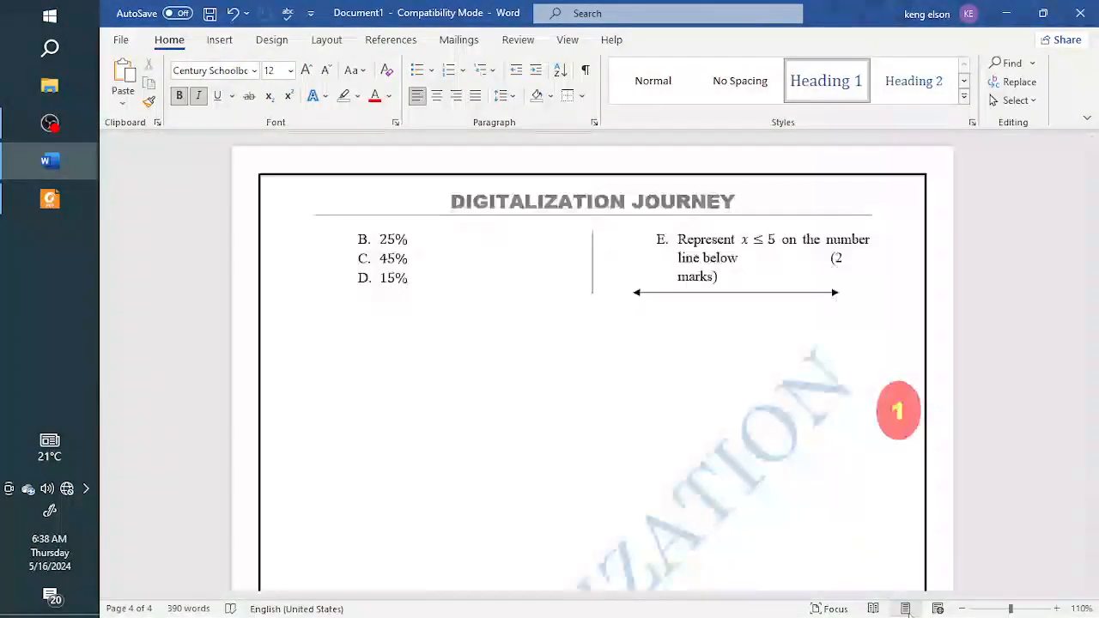
scroll(719, 453, "up", 15)
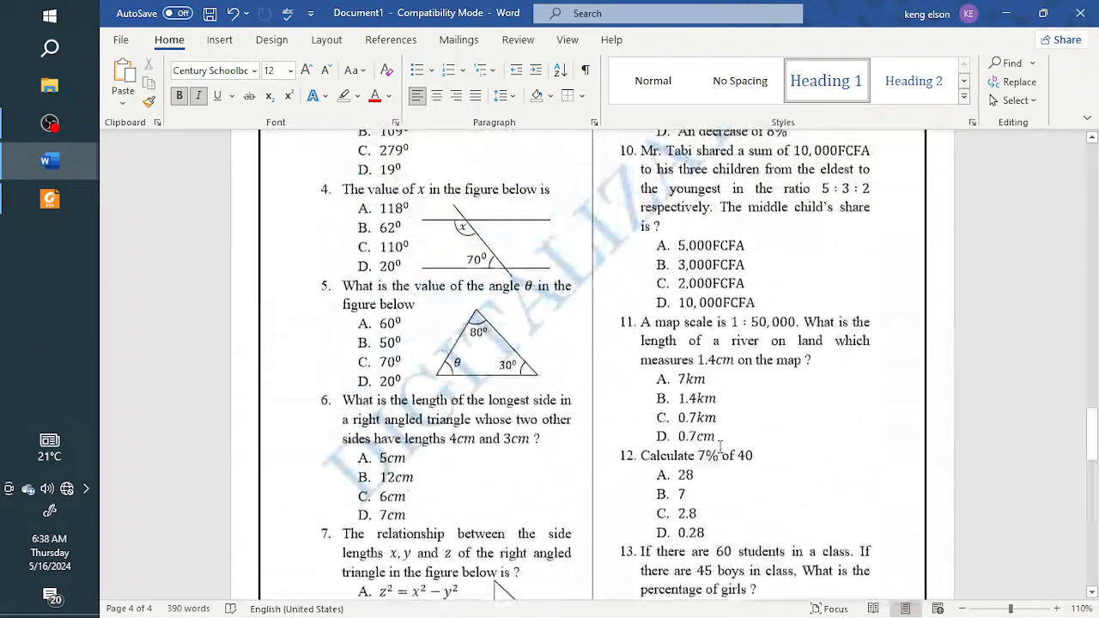
Step: Try out Focus mode, adding "gn" after option B of question 7 and removing it, and return to the normal window
left_click(566, 40)
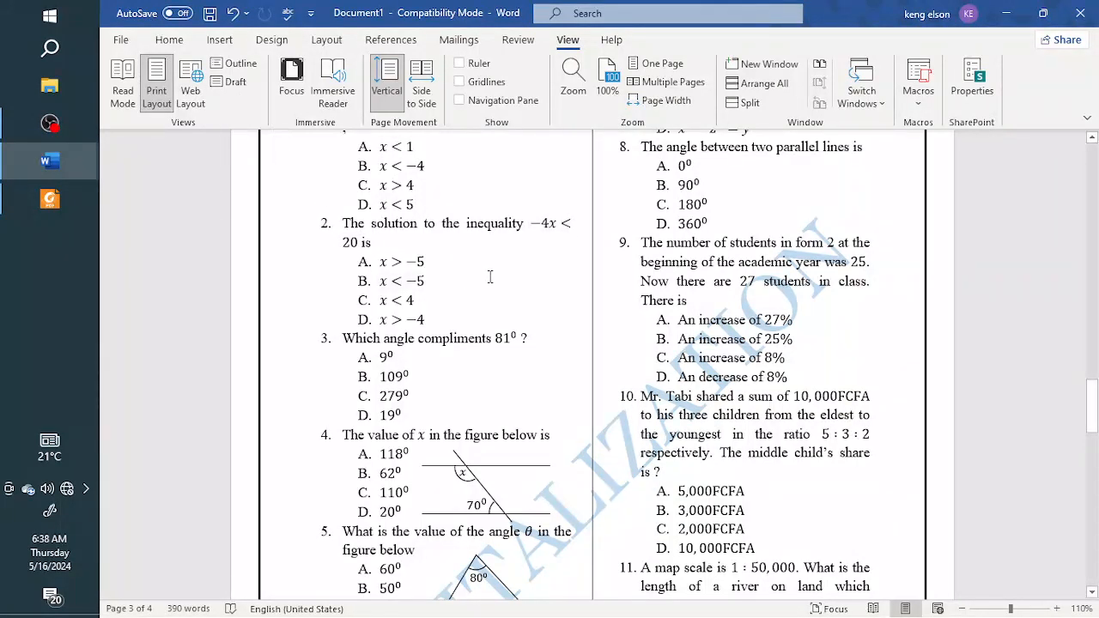
left_click(288, 75)
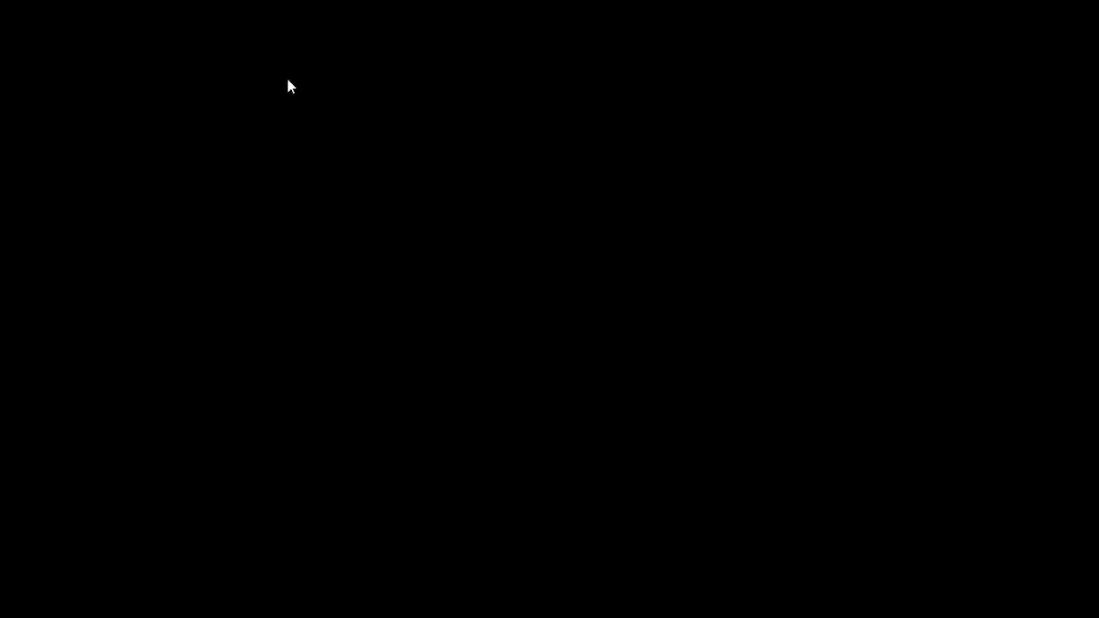
scroll(434, 248, "down", 10)
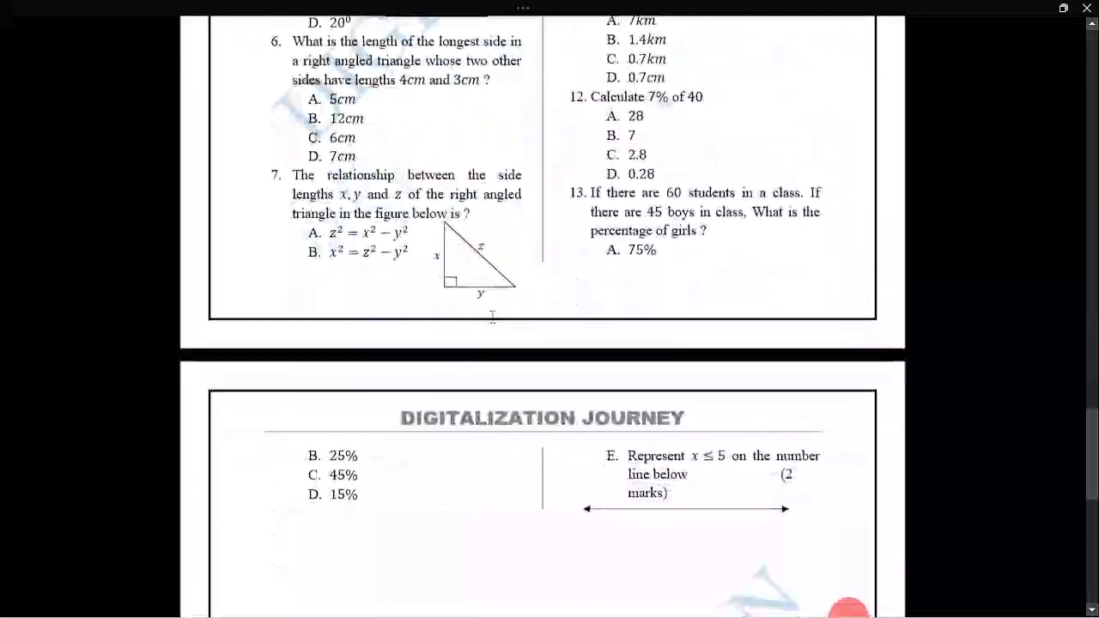
left_click(526, 268)
type("gn")
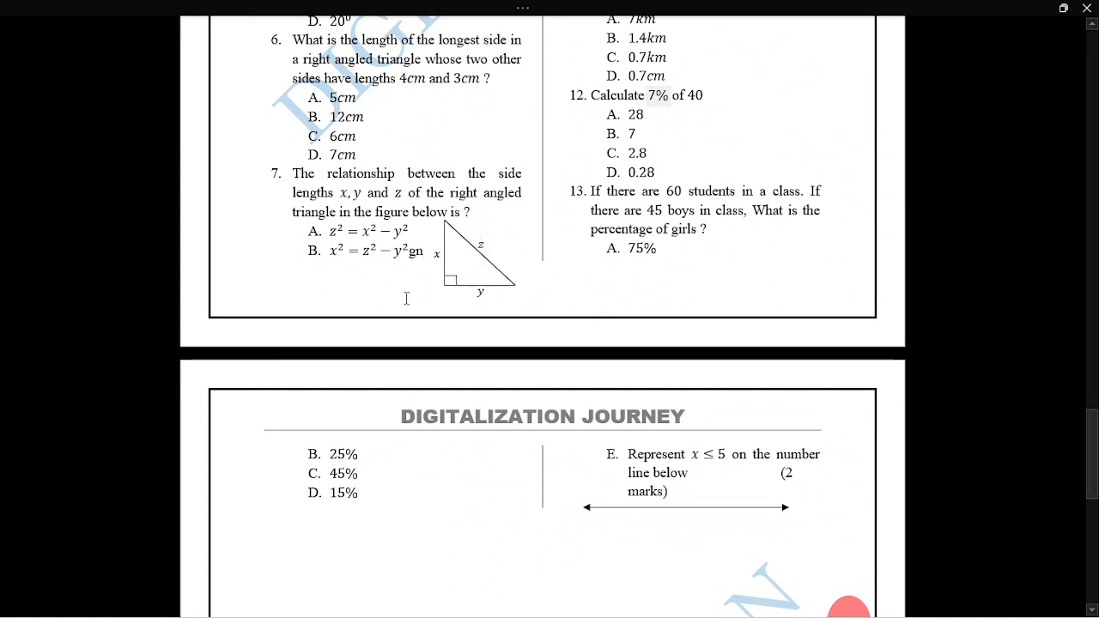
scroll(410, 304, "down", 7)
scroll(468, 308, "up", 7)
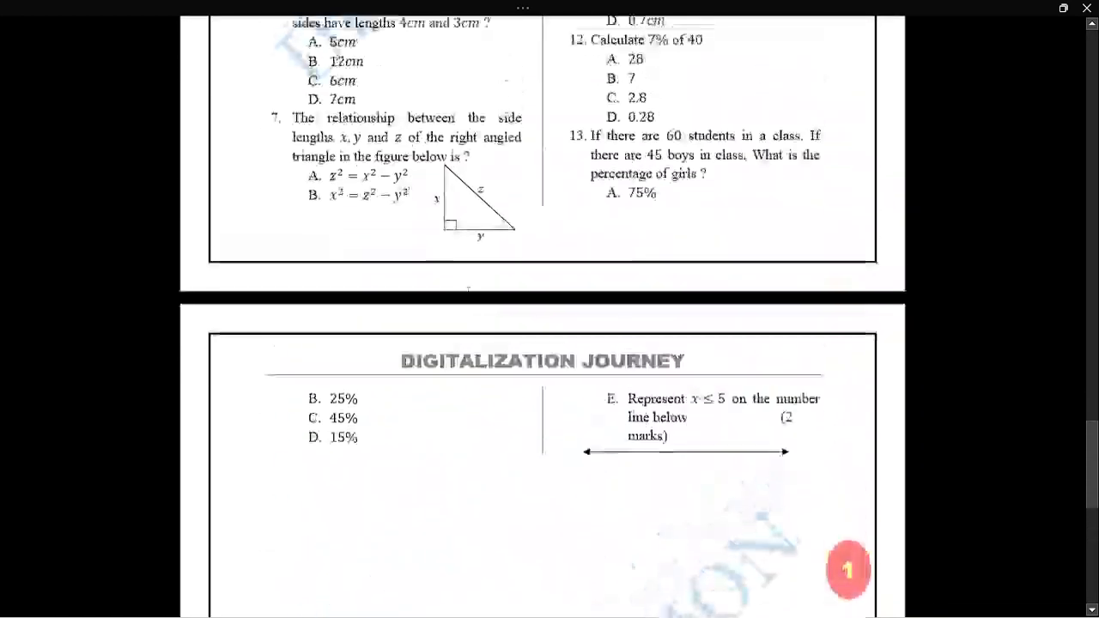
left_click(522, 8)
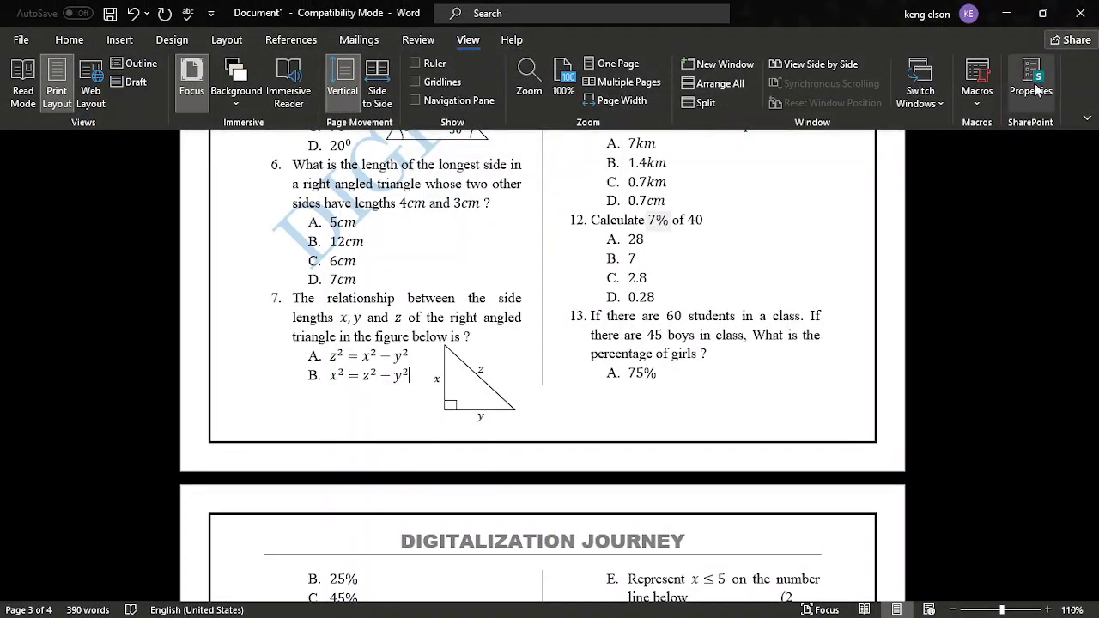
left_click(1087, 118)
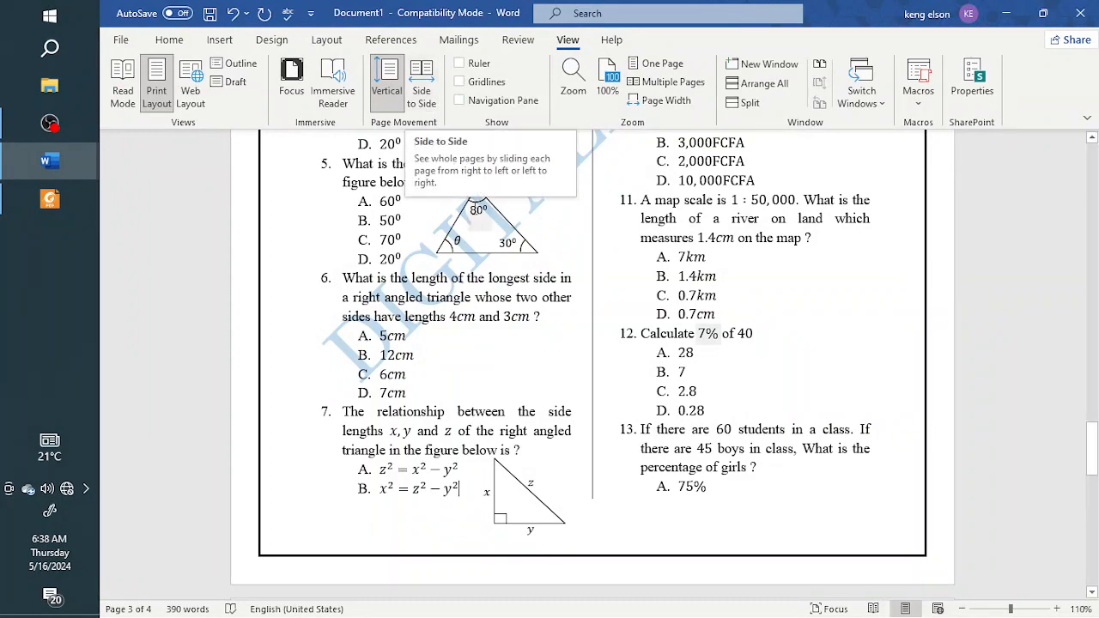
Step: Select the greeting sentence under the JUNE 2019 heading and open the document in Immersive Reader
scroll(485, 214, "up", 5)
scroll(490, 206, "down", 2)
scroll(492, 224, "up", 7)
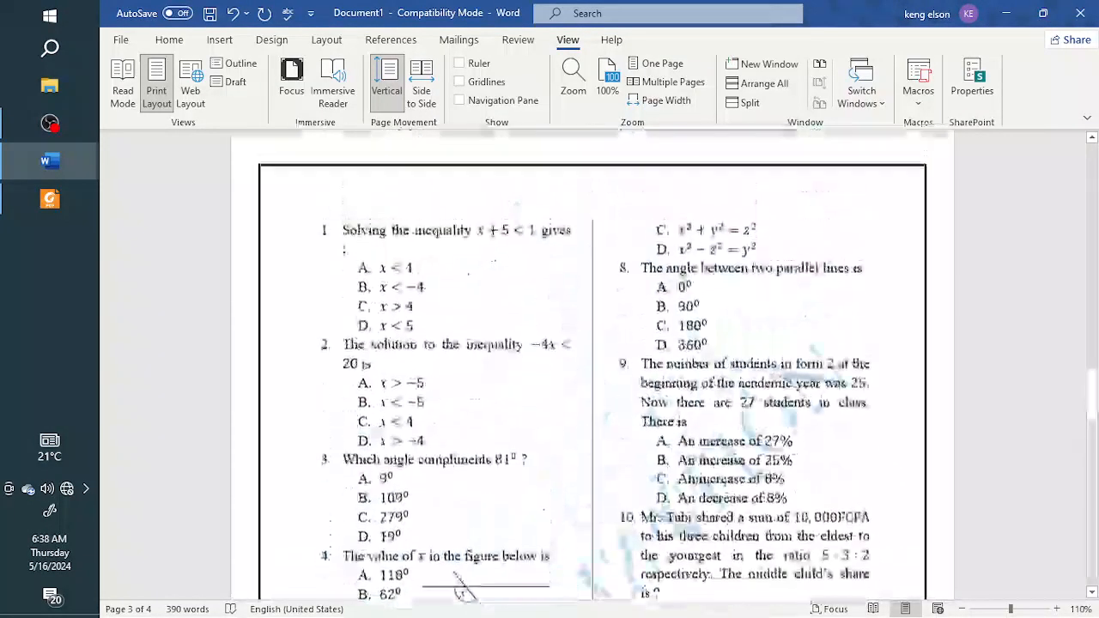
scroll(492, 228, "up", 15)
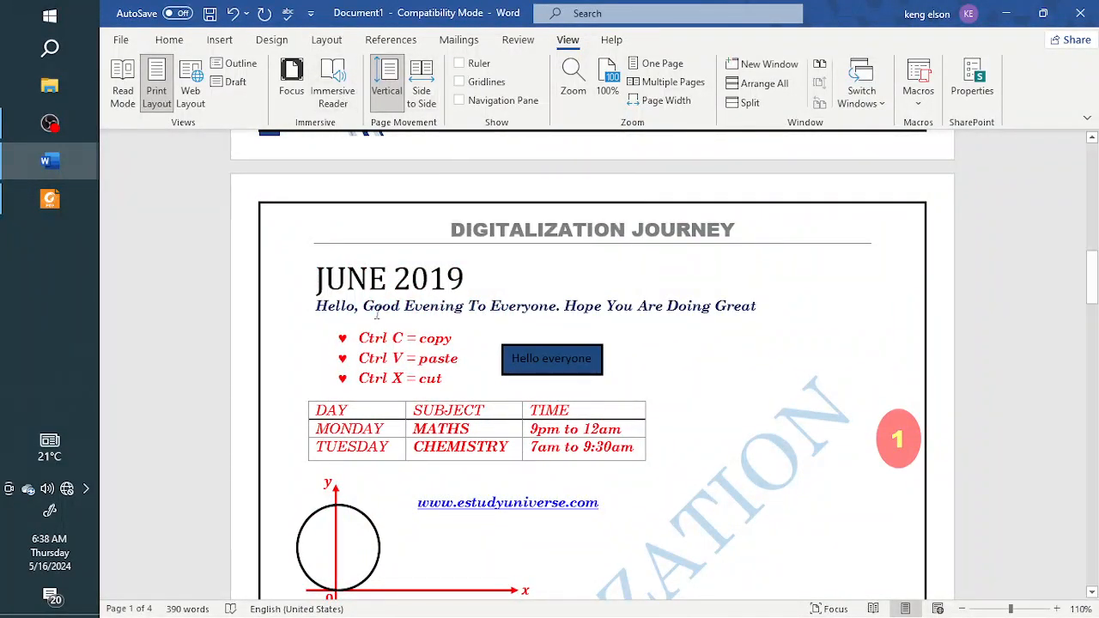
left_click_drag(316, 311, 764, 316)
left_click(335, 84)
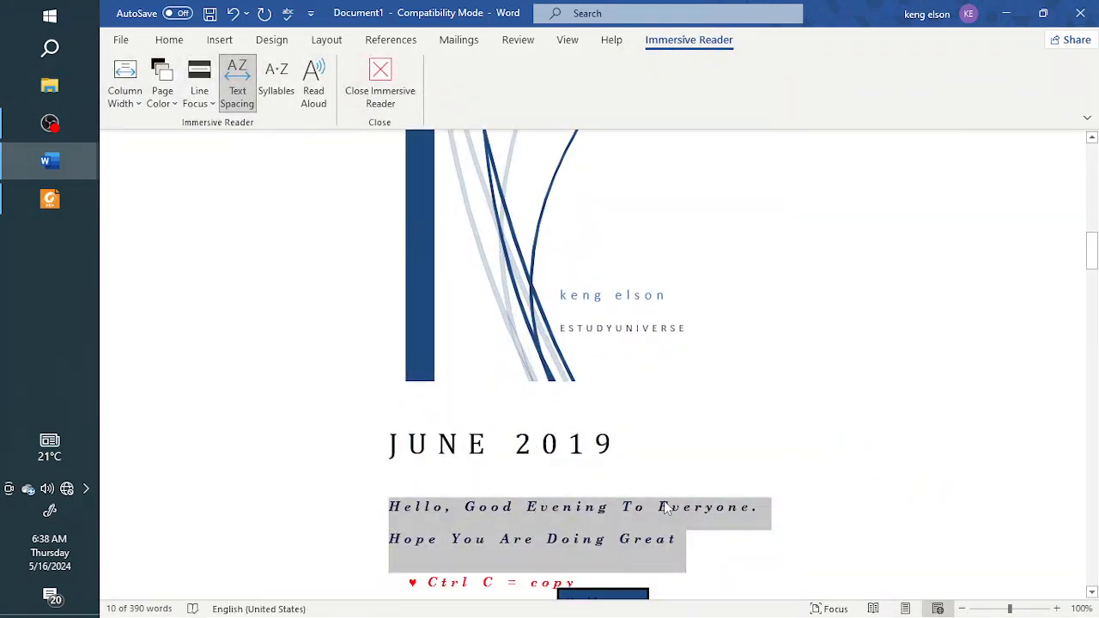
Step: Have the selected greeting read aloud, end the reading and close Immersive Reader
scroll(665, 507, "down", 3)
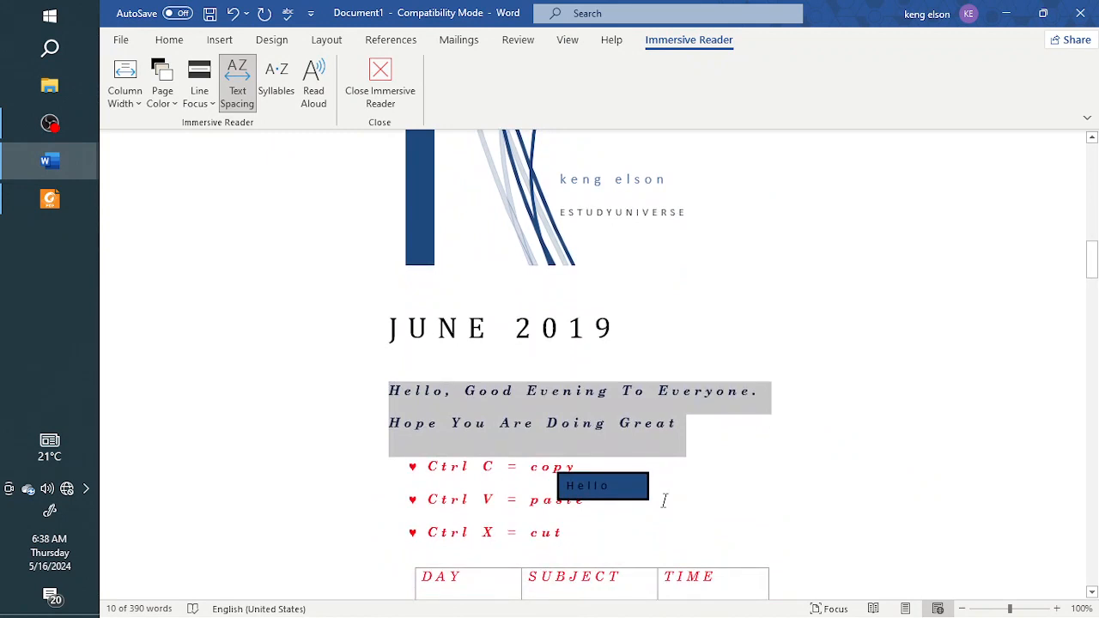
left_click(314, 86)
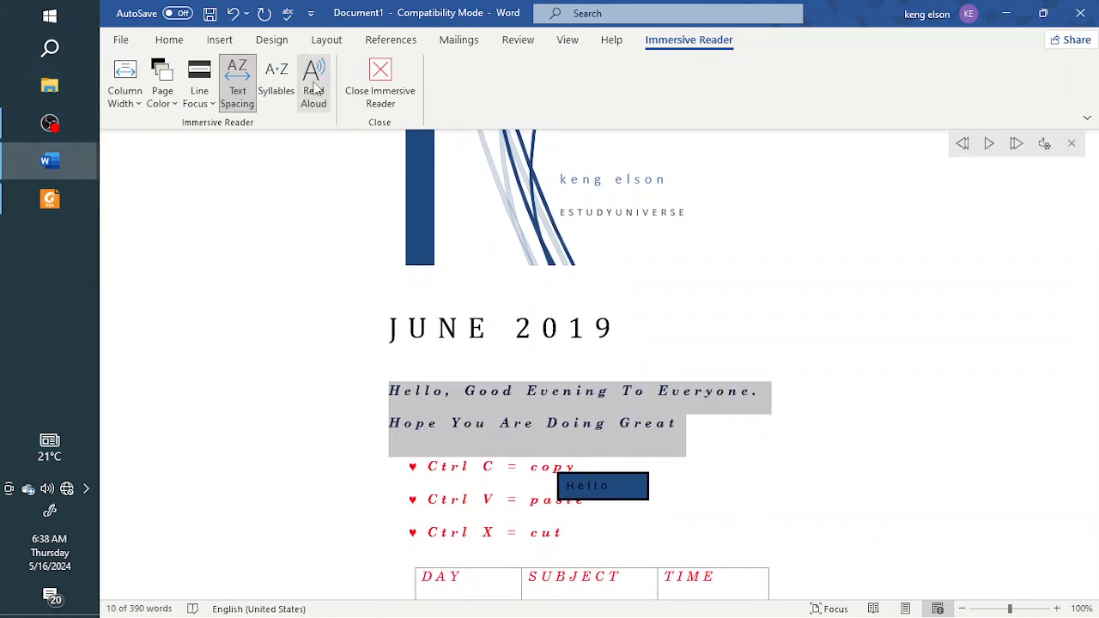
left_click(989, 143)
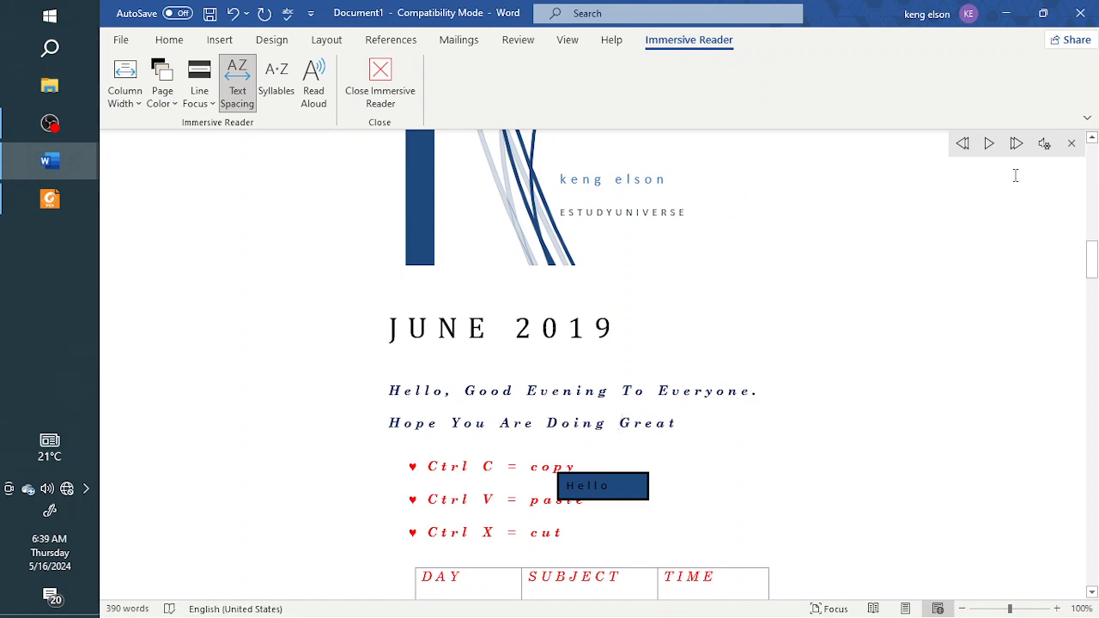
left_click(1072, 144)
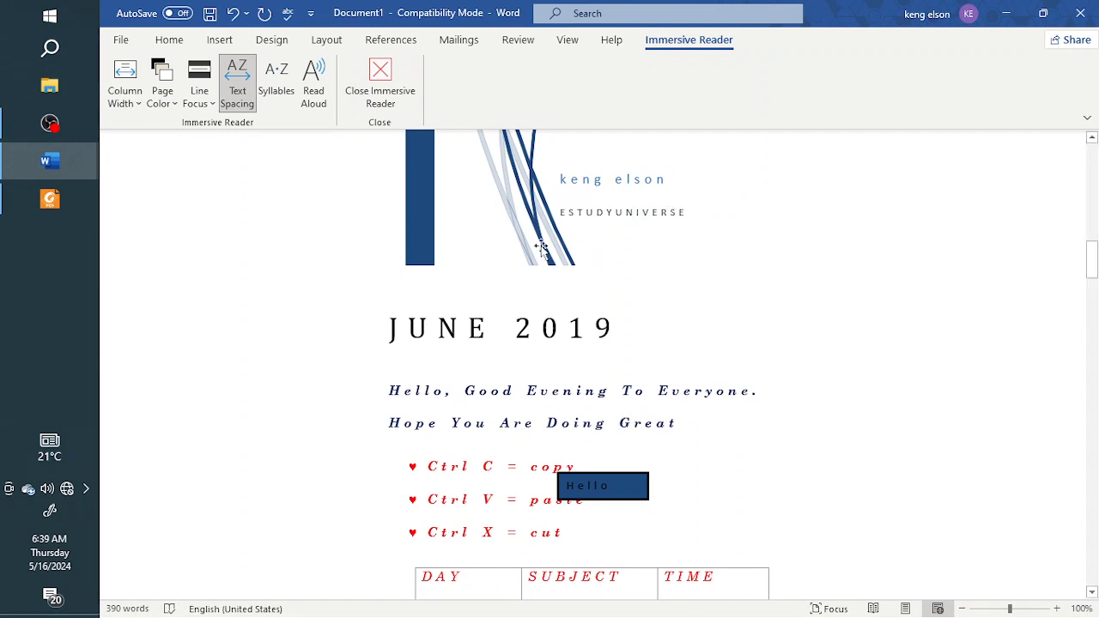
left_click(380, 82)
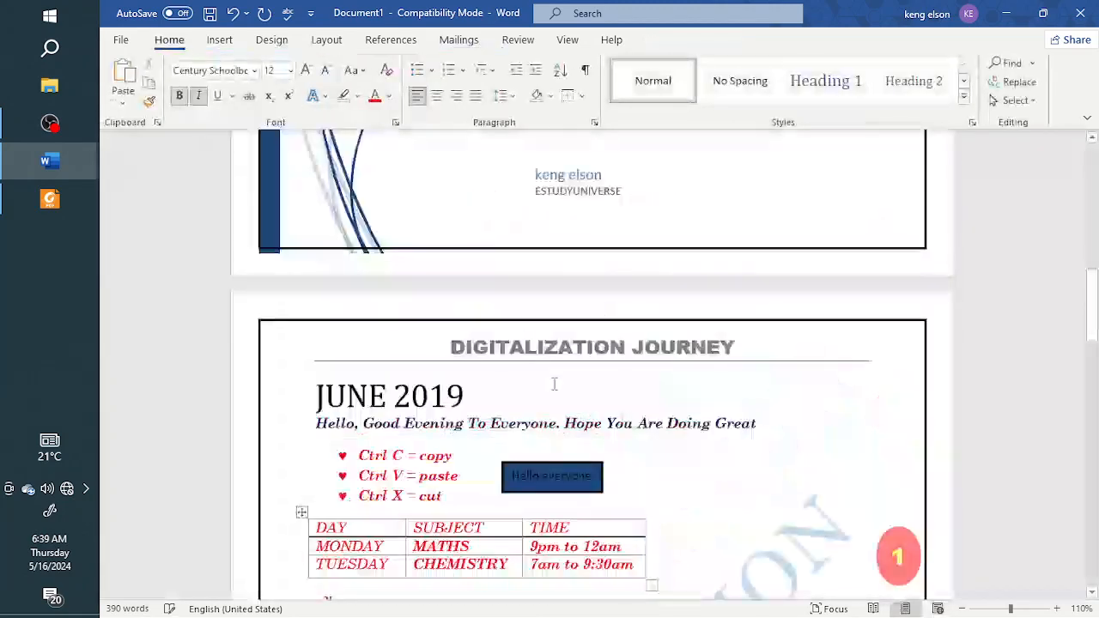
Step: Look over the cover page and the JUNE 2019 page in Print Layout
scroll(542, 386, "down", 3)
scroll(542, 386, "up", 6)
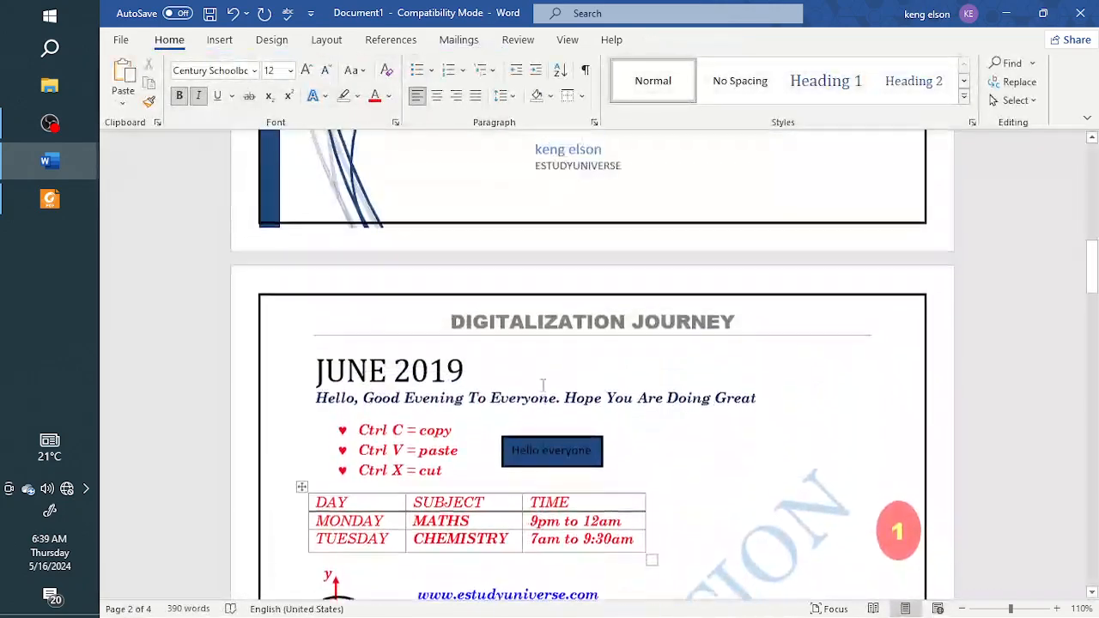
scroll(542, 385, "up", 3)
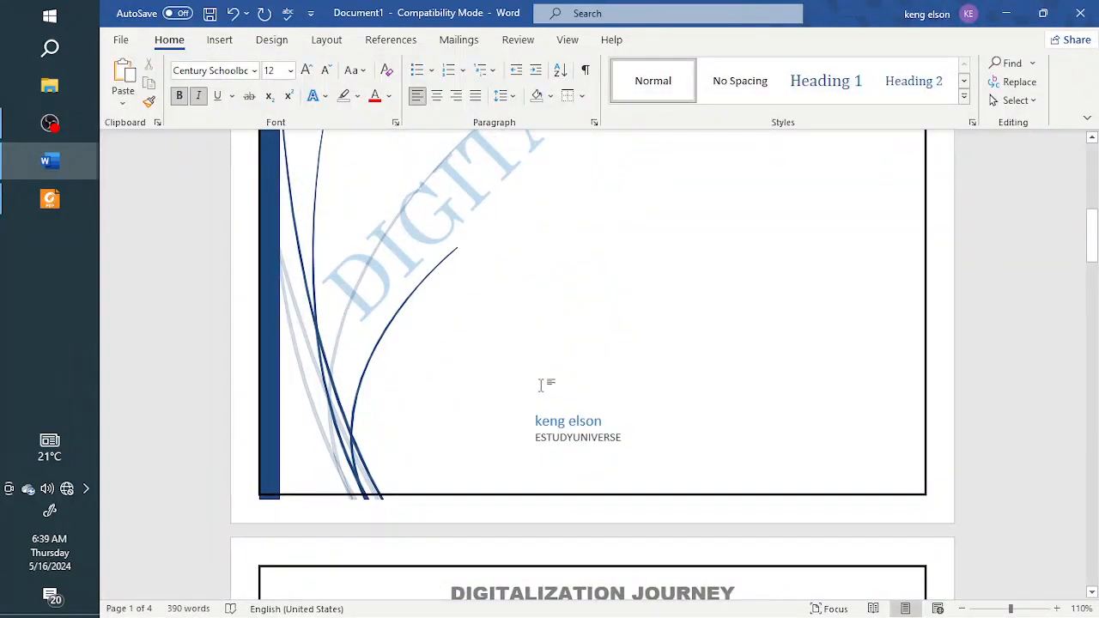
scroll(541, 386, "up", 10)
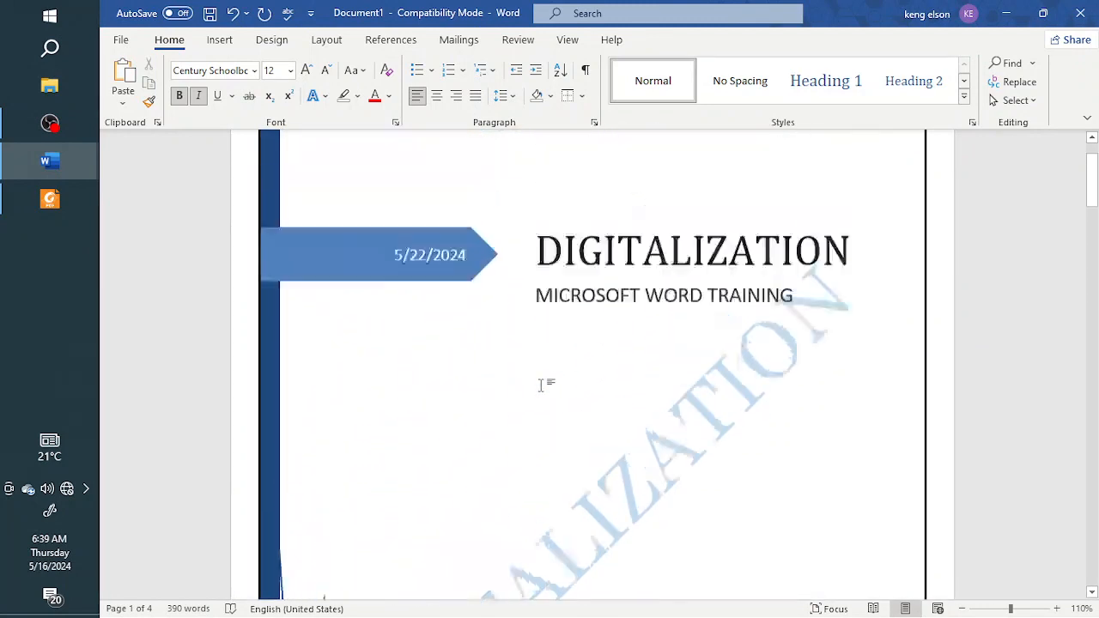
scroll(542, 385, "down", 5)
scroll(541, 386, "up", 2)
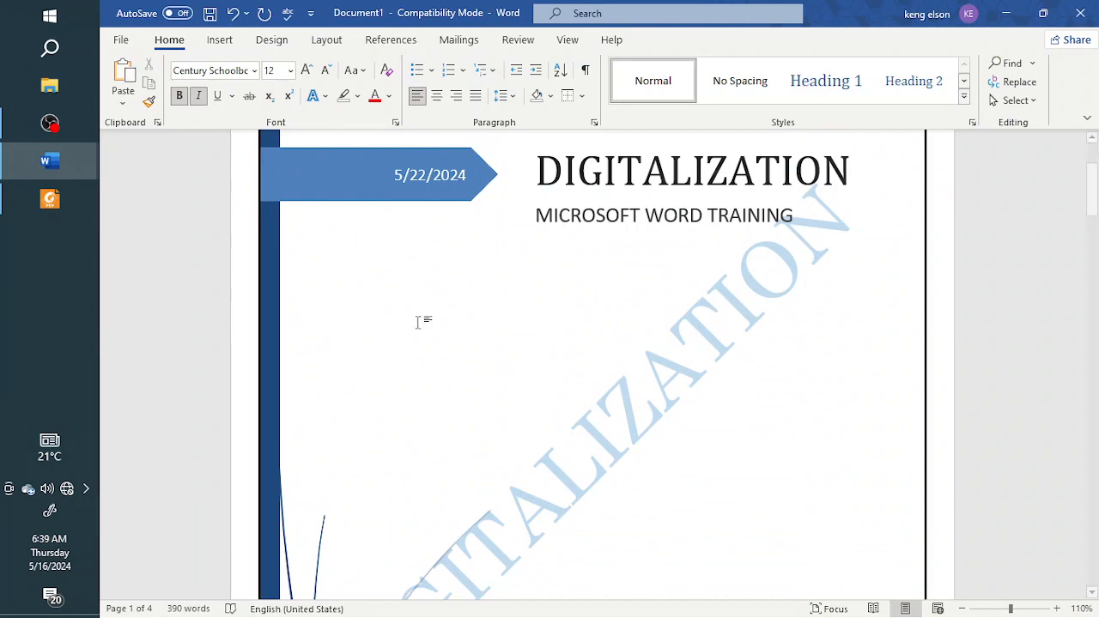
scroll(430, 335, "down", 10)
scroll(438, 348, "down", 6)
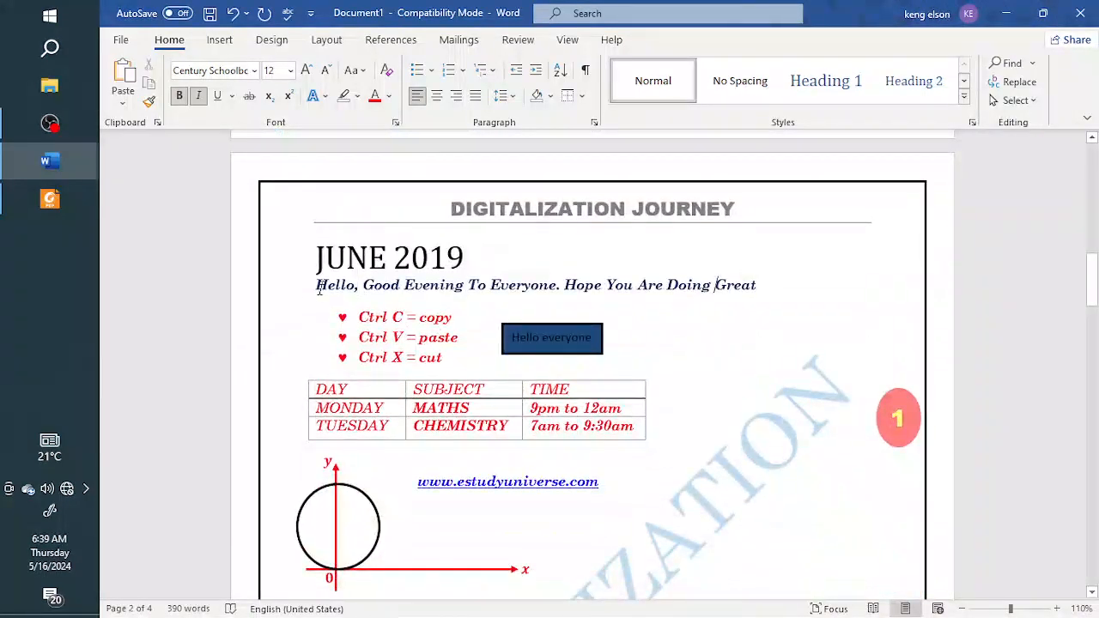
Step: Select everything from the greeting sentence through the timetable and have it read aloud in Immersive Reader
left_click_drag(320, 290, 635, 433)
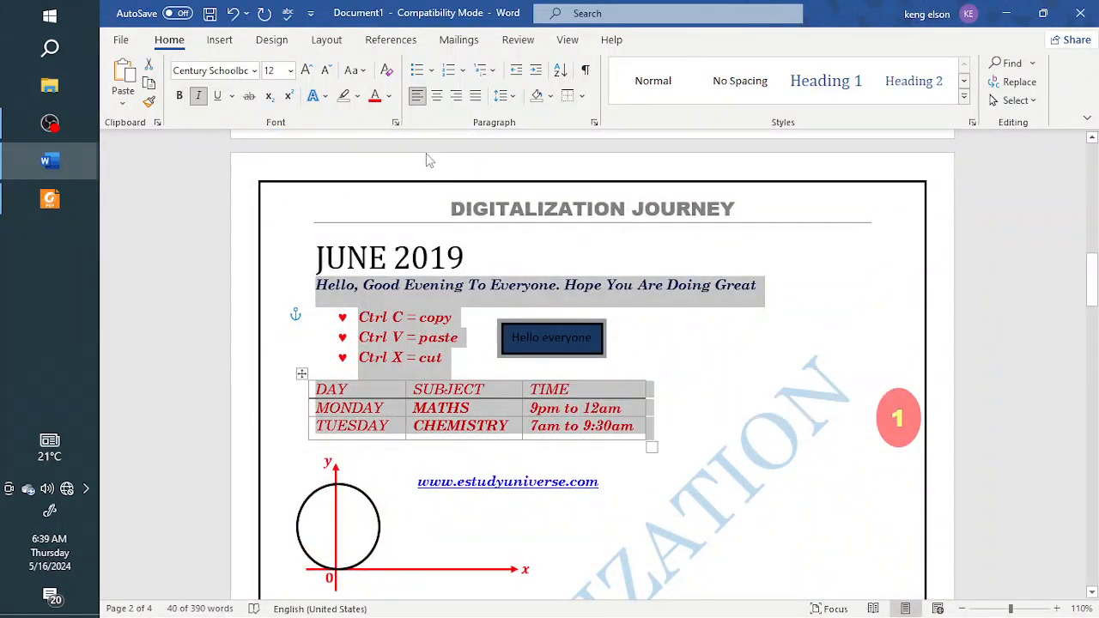
left_click(327, 41)
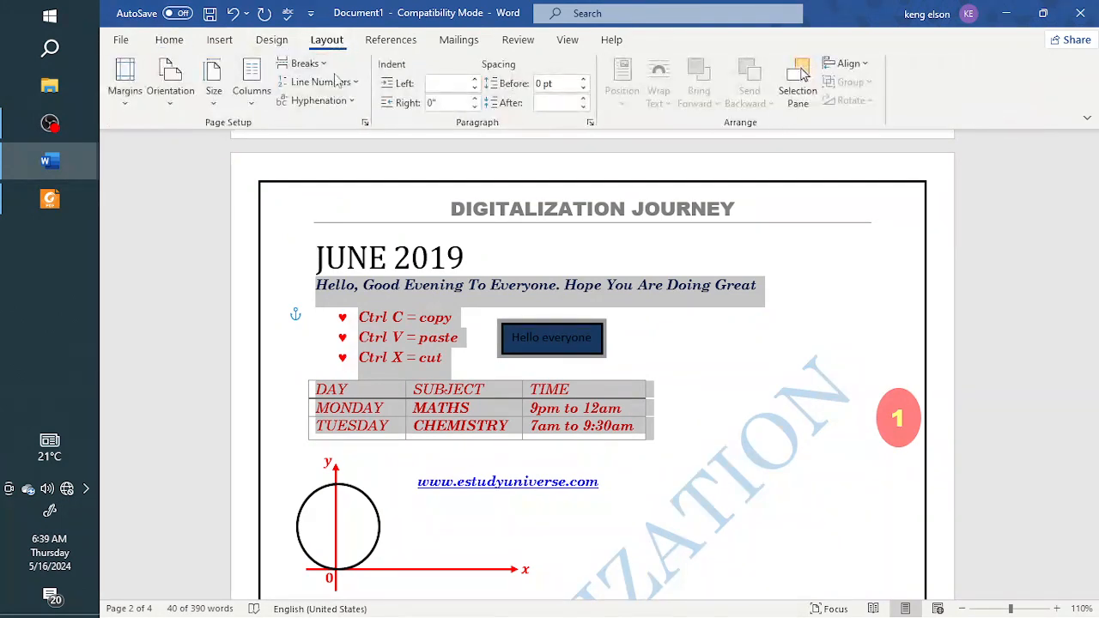
left_click(388, 41)
left_click(517, 40)
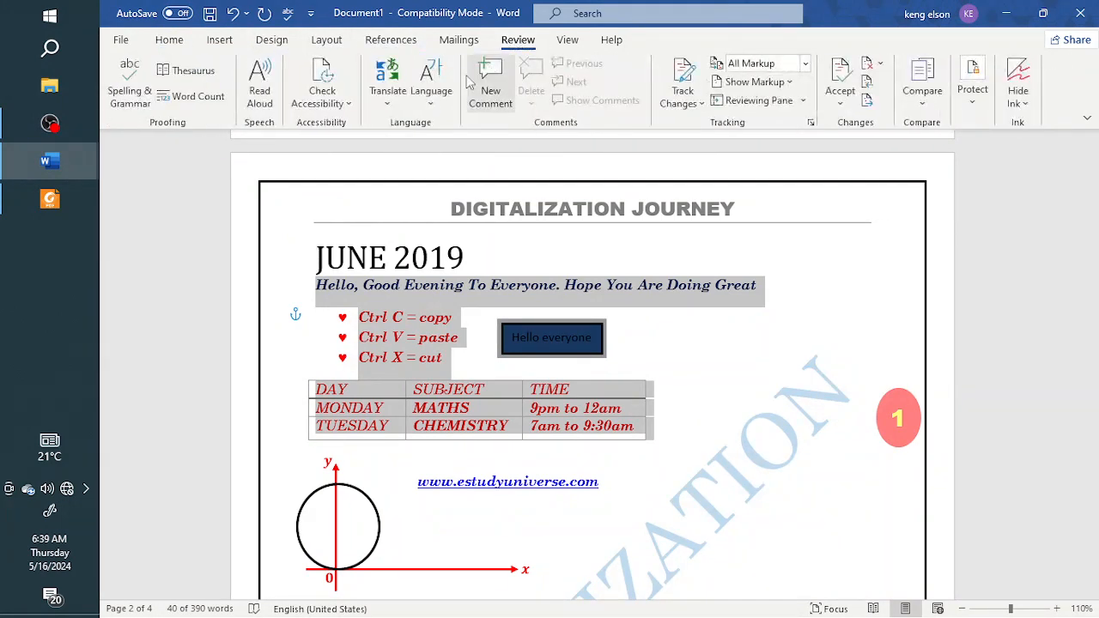
left_click(567, 41)
left_click(331, 93)
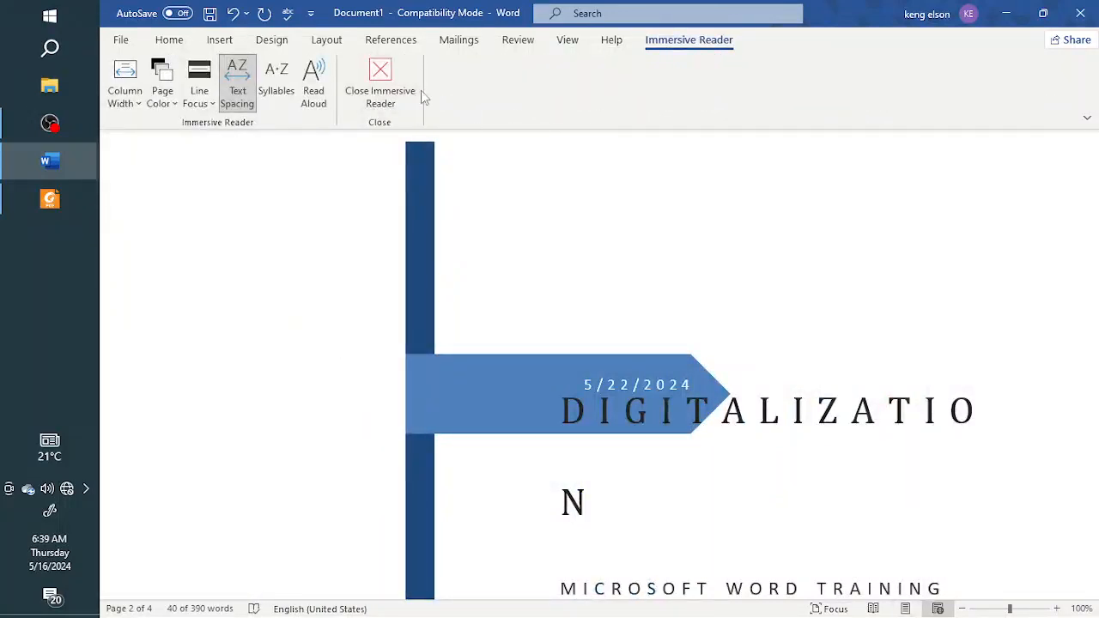
left_click(314, 90)
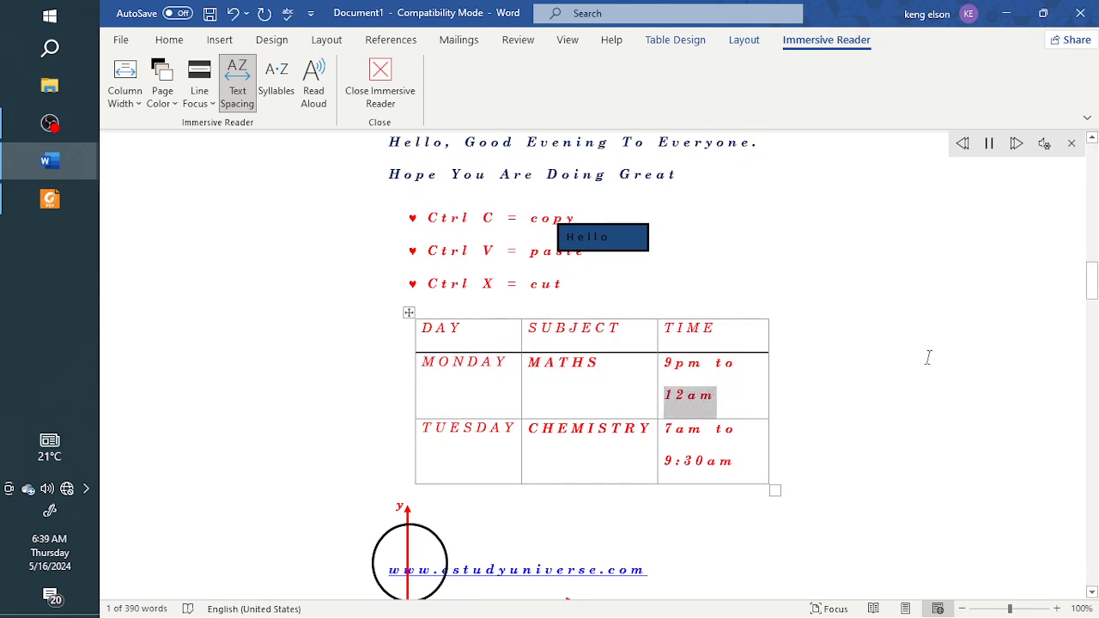
Step: Increase the Read Aloud reading speed and choose the Microsoft Zira voice
left_click(1045, 144)
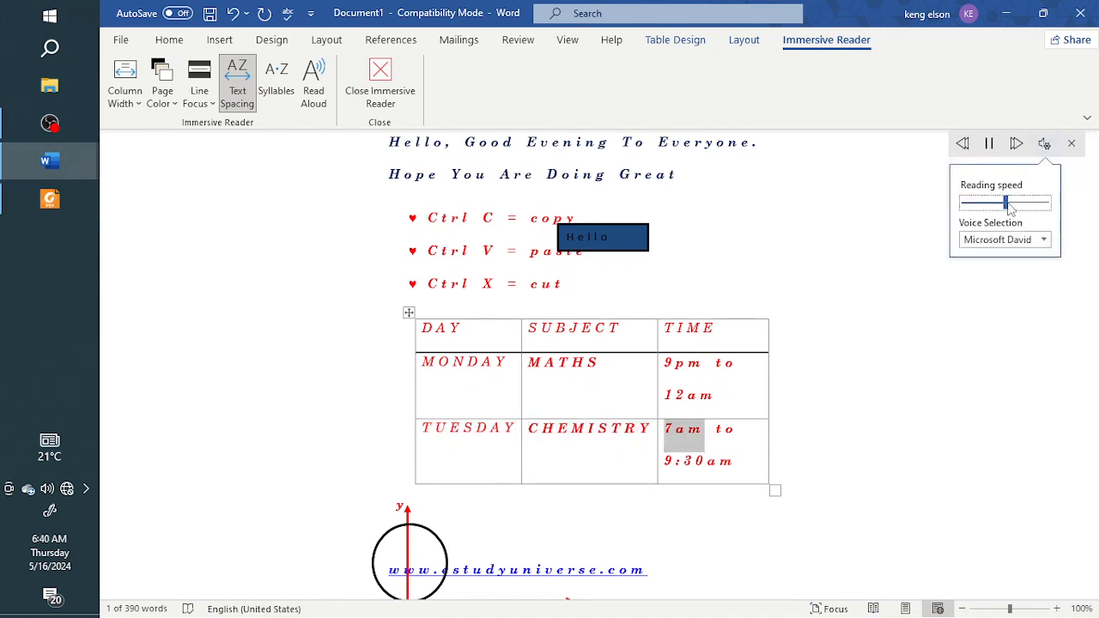
left_click_drag(1013, 211, 1022, 211)
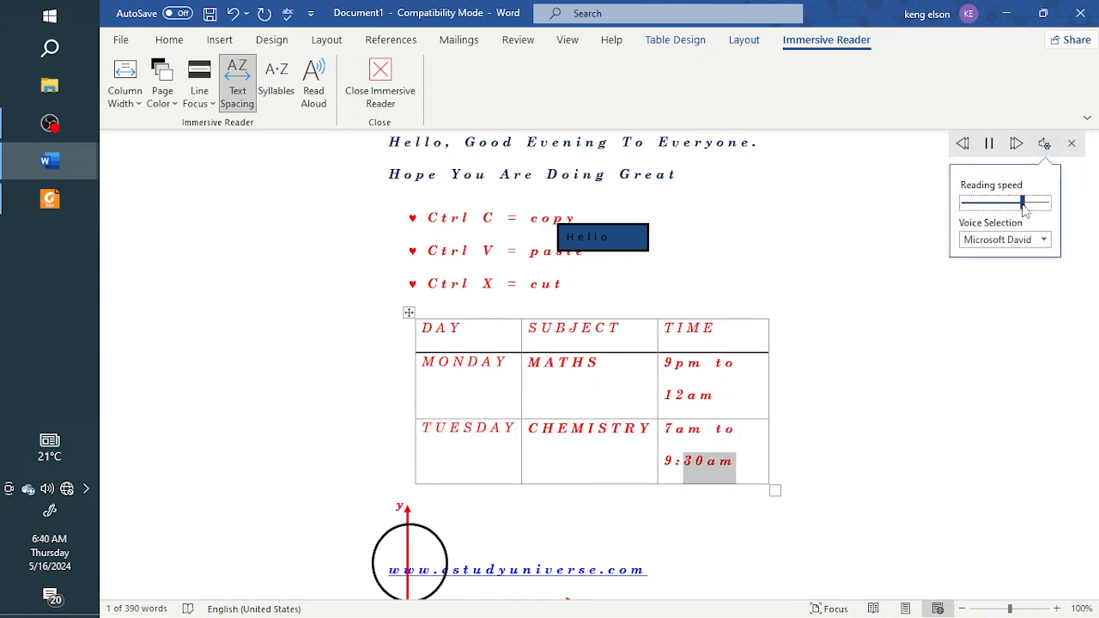
left_click(1043, 240)
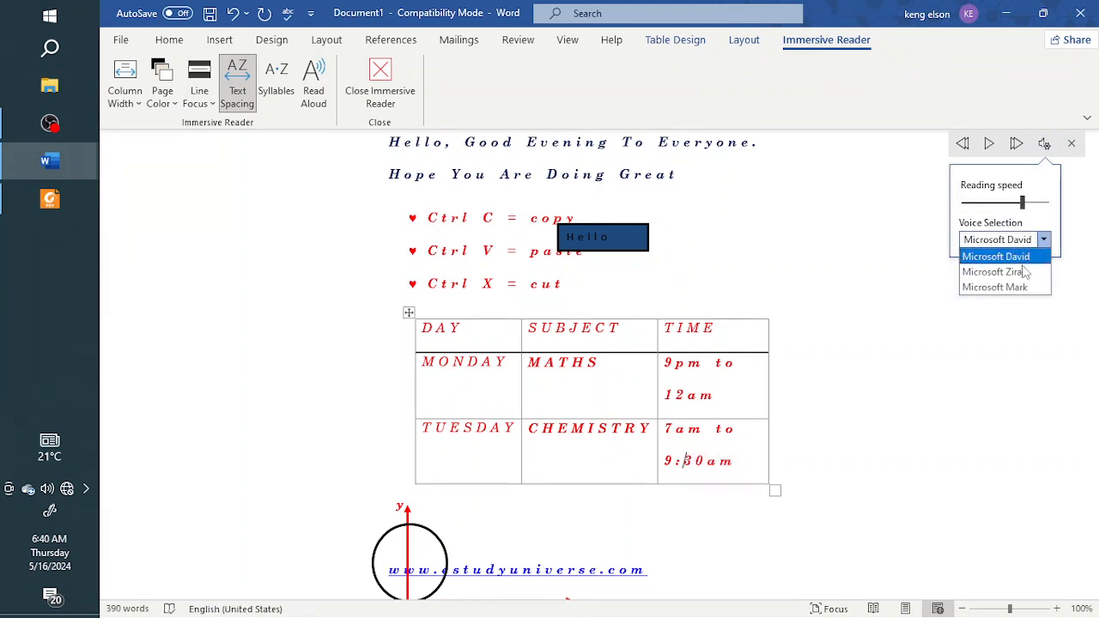
left_click(996, 272)
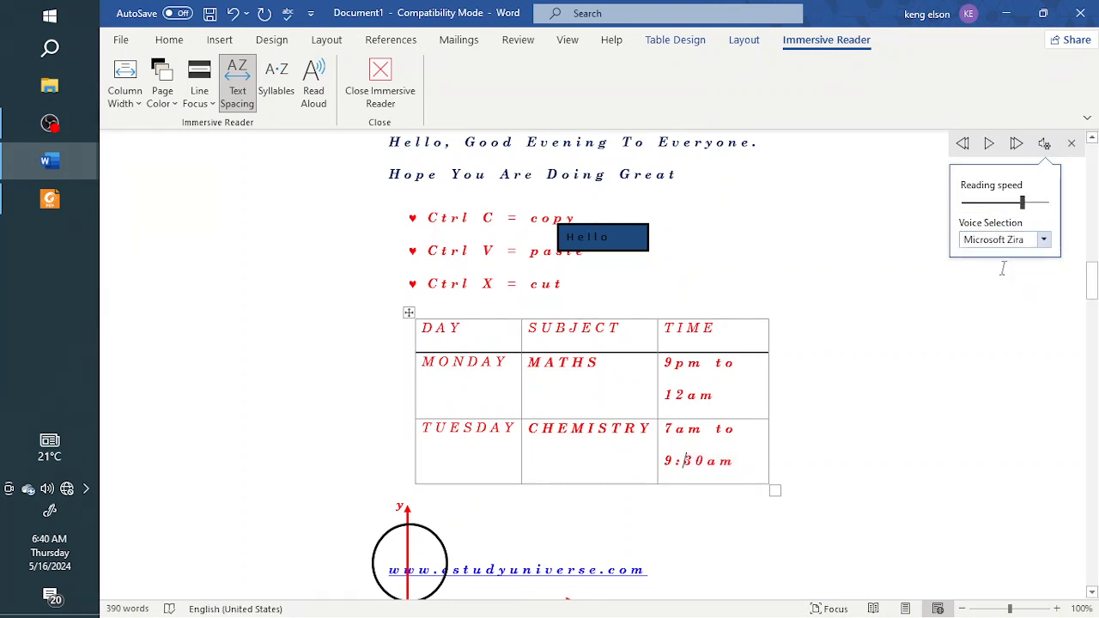
left_click(1043, 241)
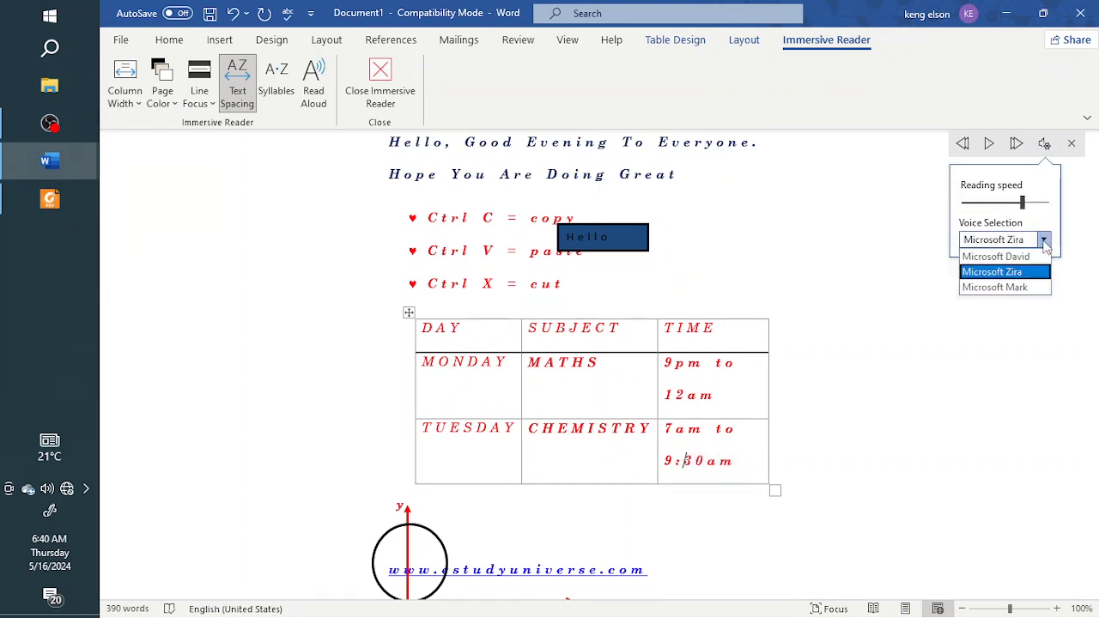
left_click(1012, 275)
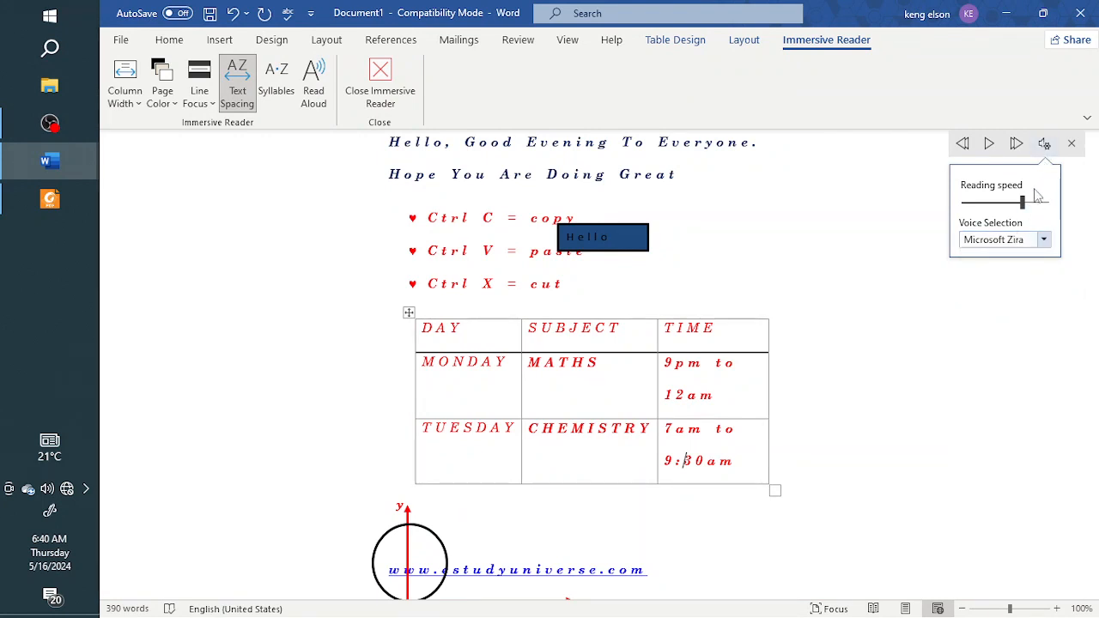
left_click_drag(1023, 203, 1031, 203)
scroll(684, 263, "up", 1)
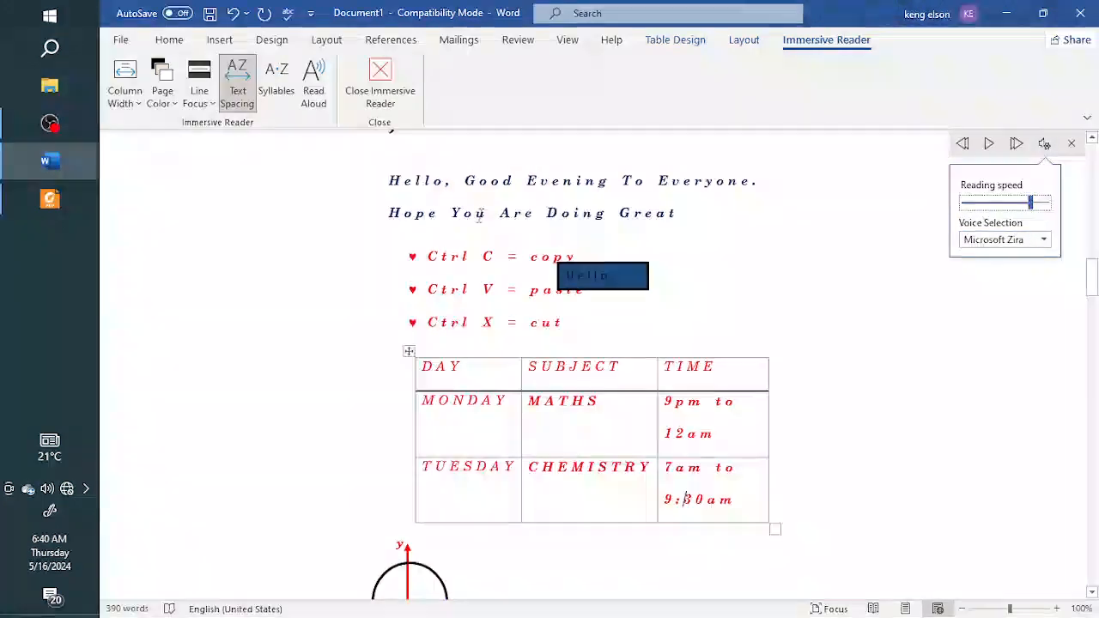